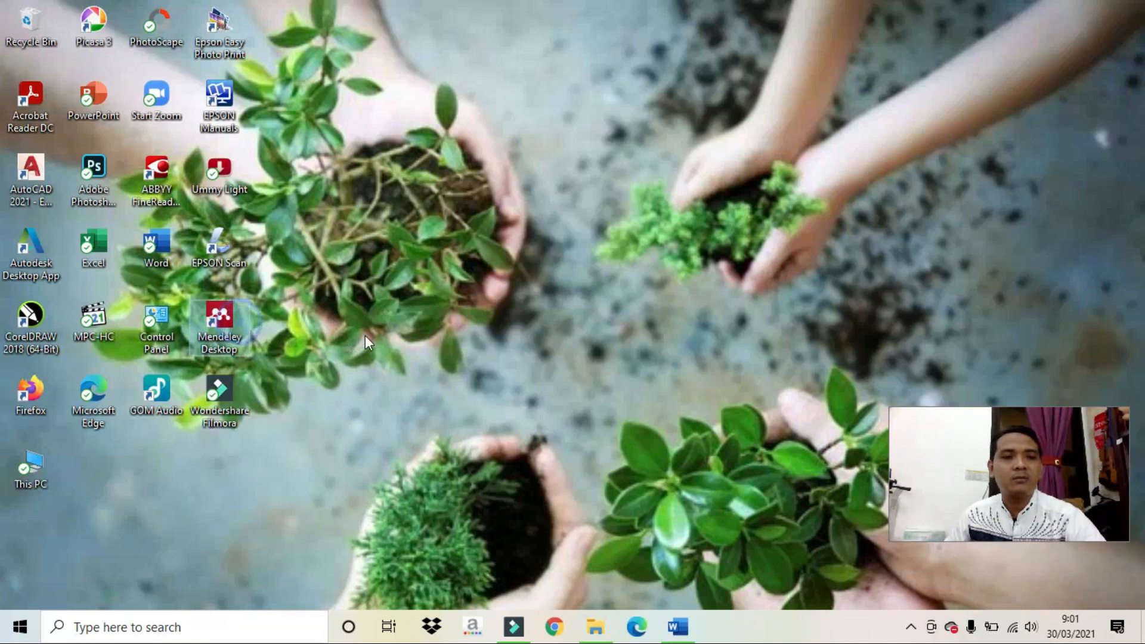
Launch Mendeley Desktop from its desktop shortcut.
{"action": "double_click", "coordinate": [243, 330]}
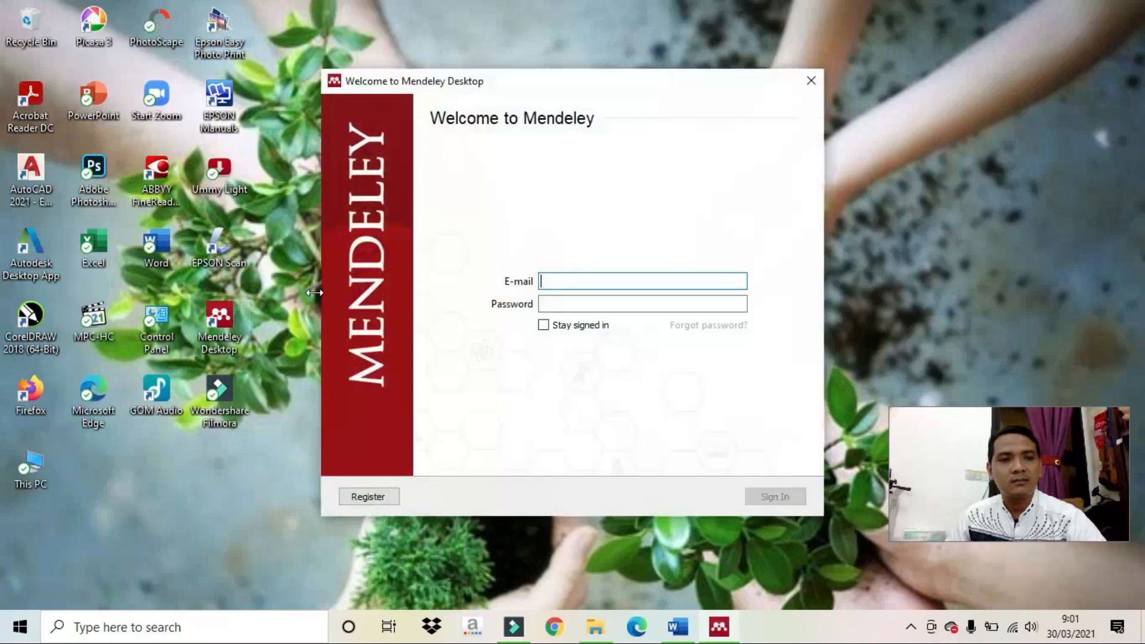
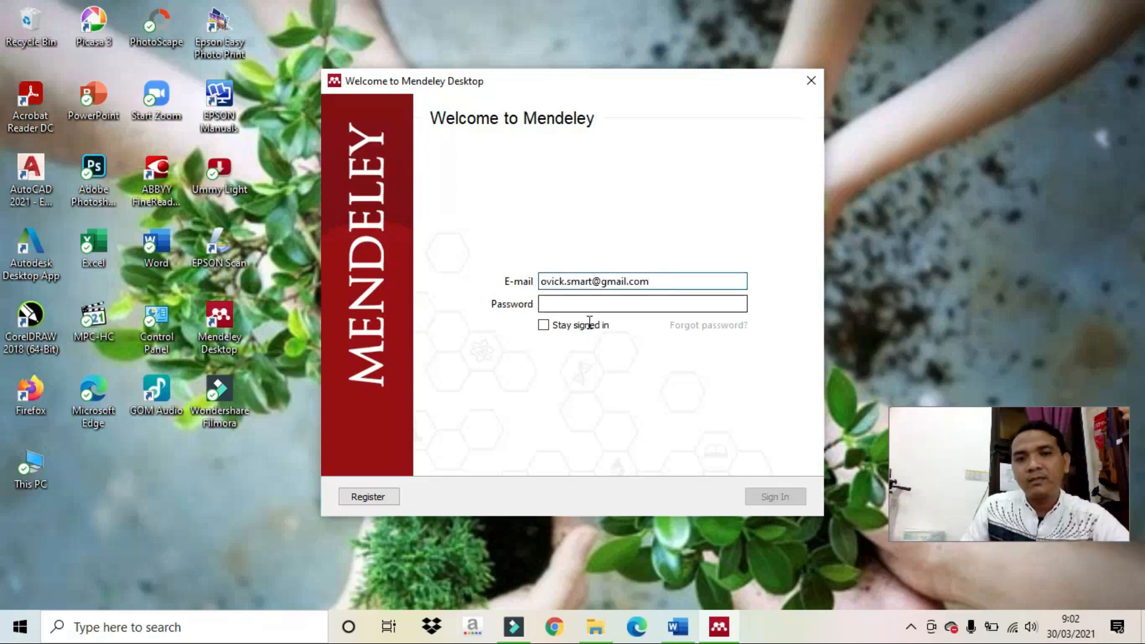
Enter the account e-mail and password, tick Stay signed in, and sign in.
{"action": "left_click", "coordinate": [594, 303]}
{"action": "type", "text": "•"}
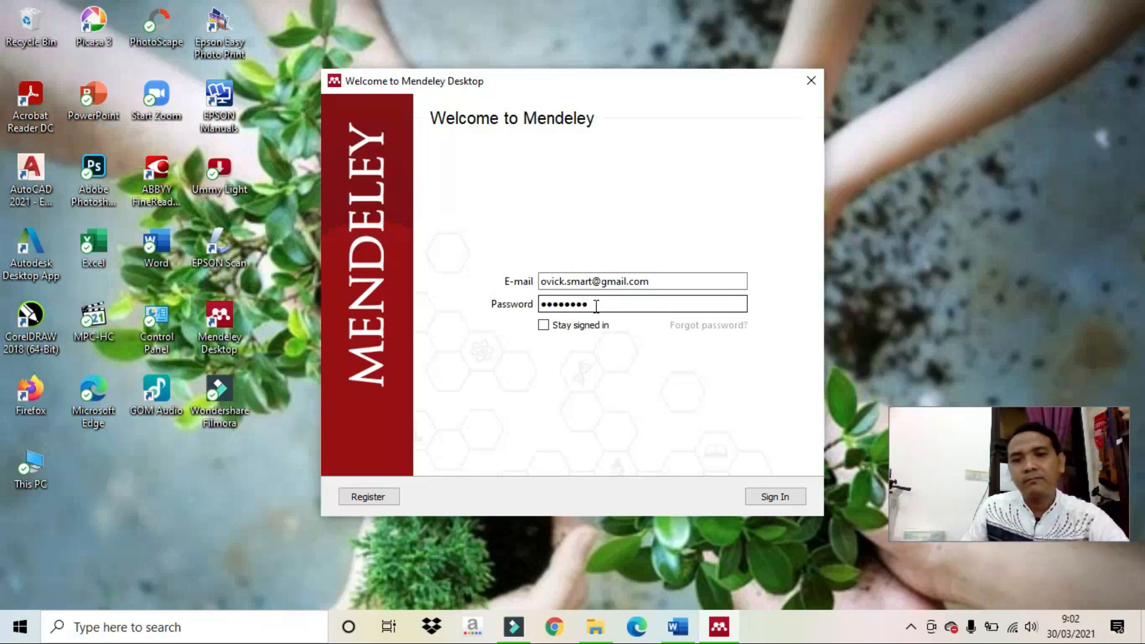
{"action": "left_click", "coordinate": [596, 327]}
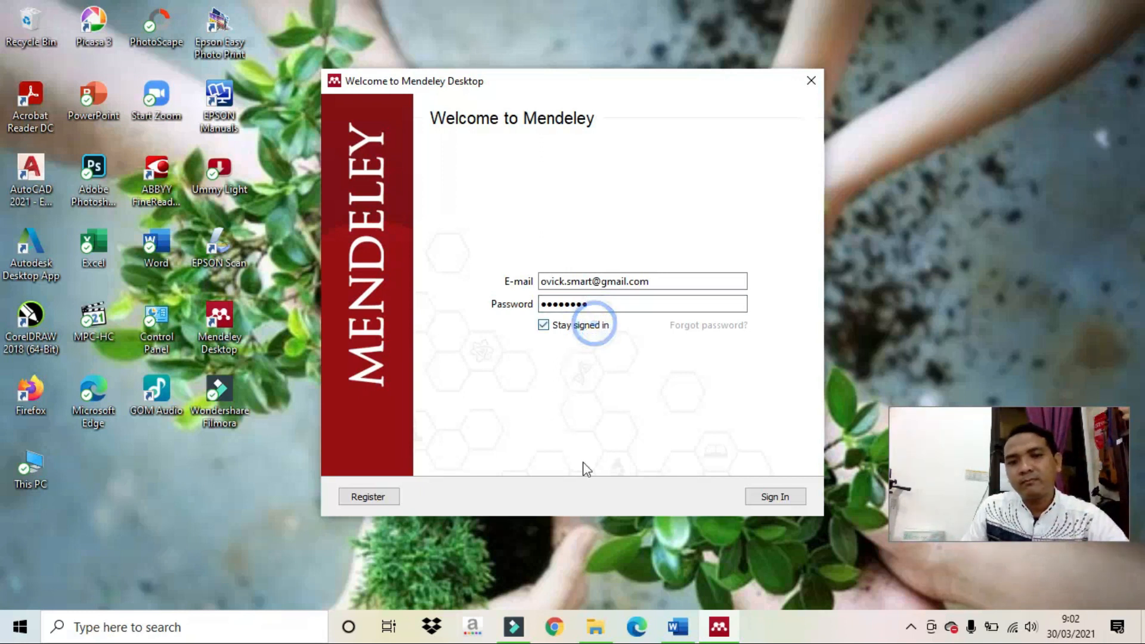
{"action": "left_click", "coordinate": [769, 503]}
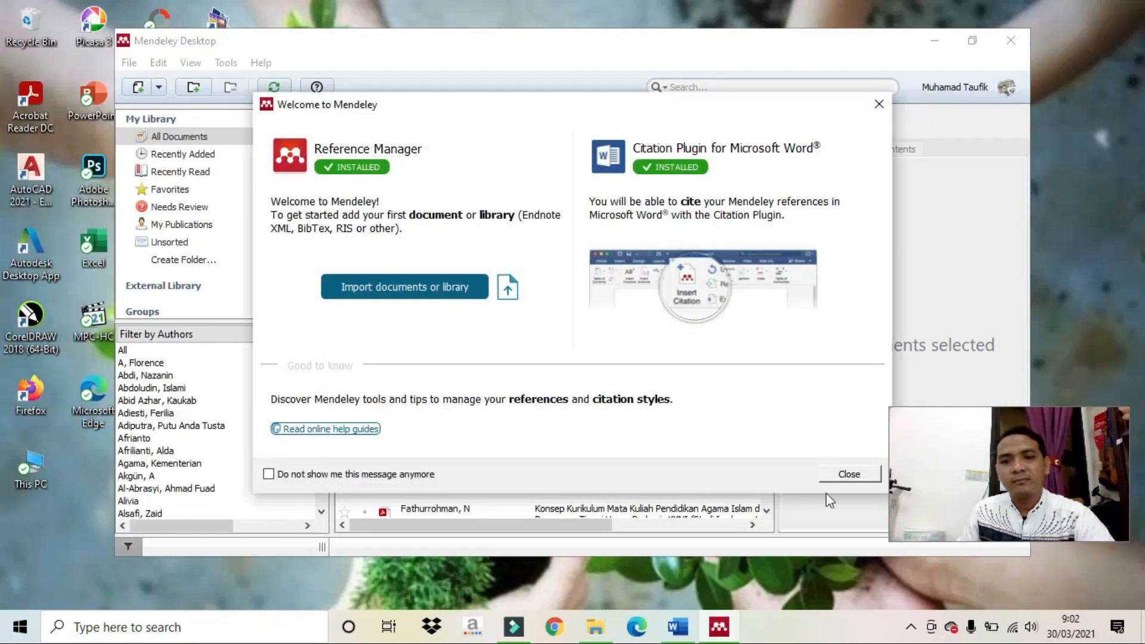
Close the Welcome dialog and the tip popups, then maximize the Mendeley window.
{"action": "left_click", "coordinate": [845, 475]}
{"action": "left_click", "coordinate": [481, 304]}
{"action": "left_click", "coordinate": [640, 475]}
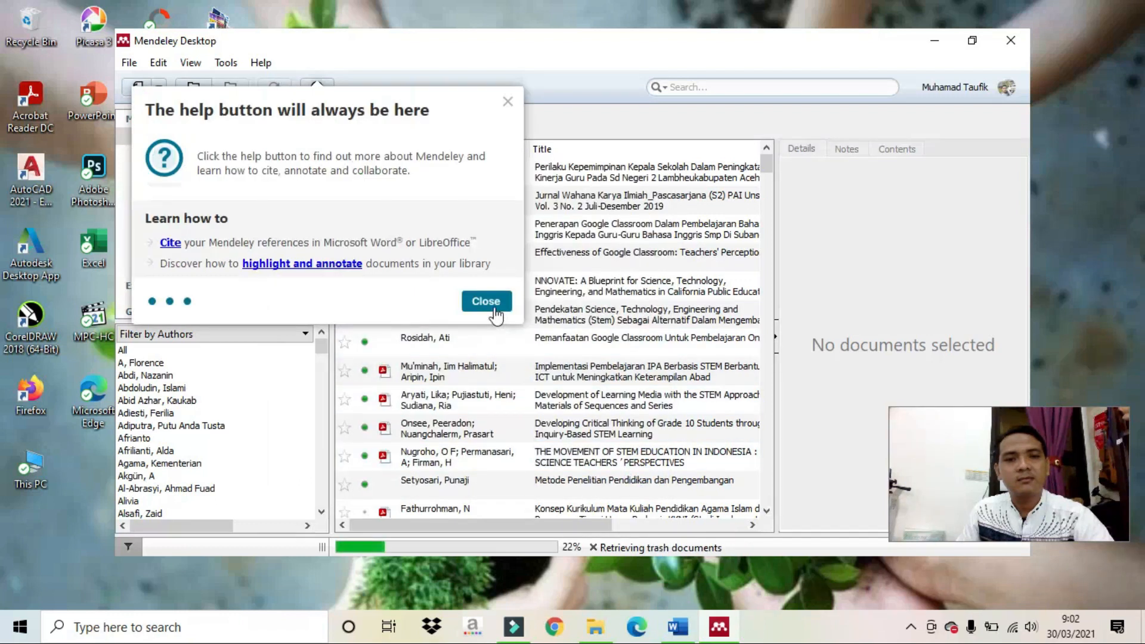
{"action": "left_click", "coordinate": [486, 301]}
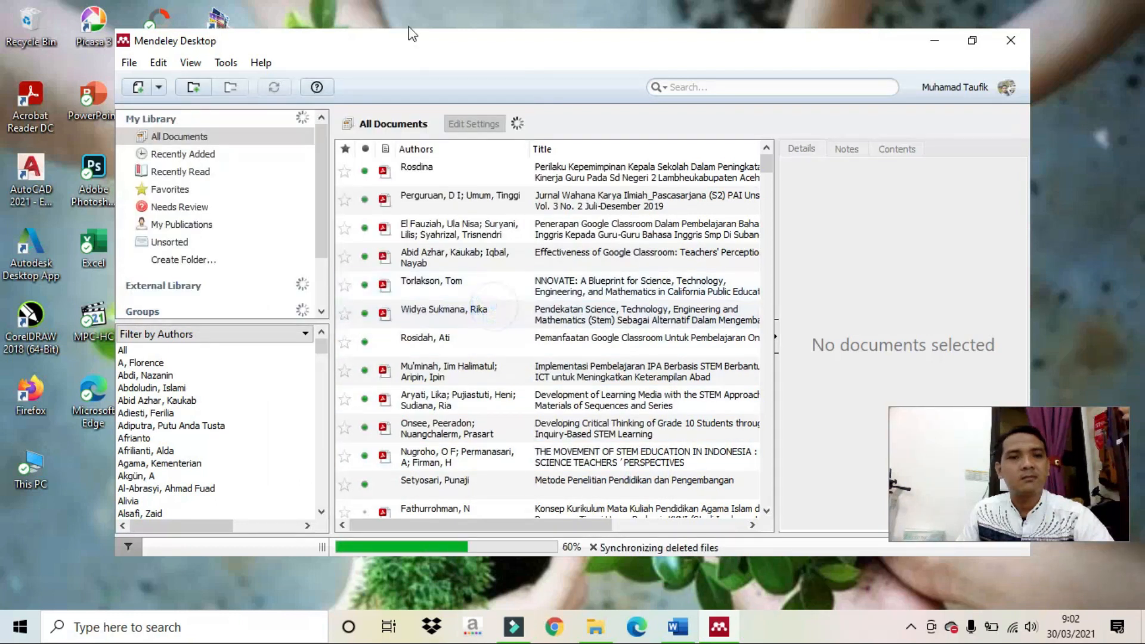
{"action": "left_click", "coordinate": [973, 40]}
{"action": "left_click", "coordinate": [972, 40]}
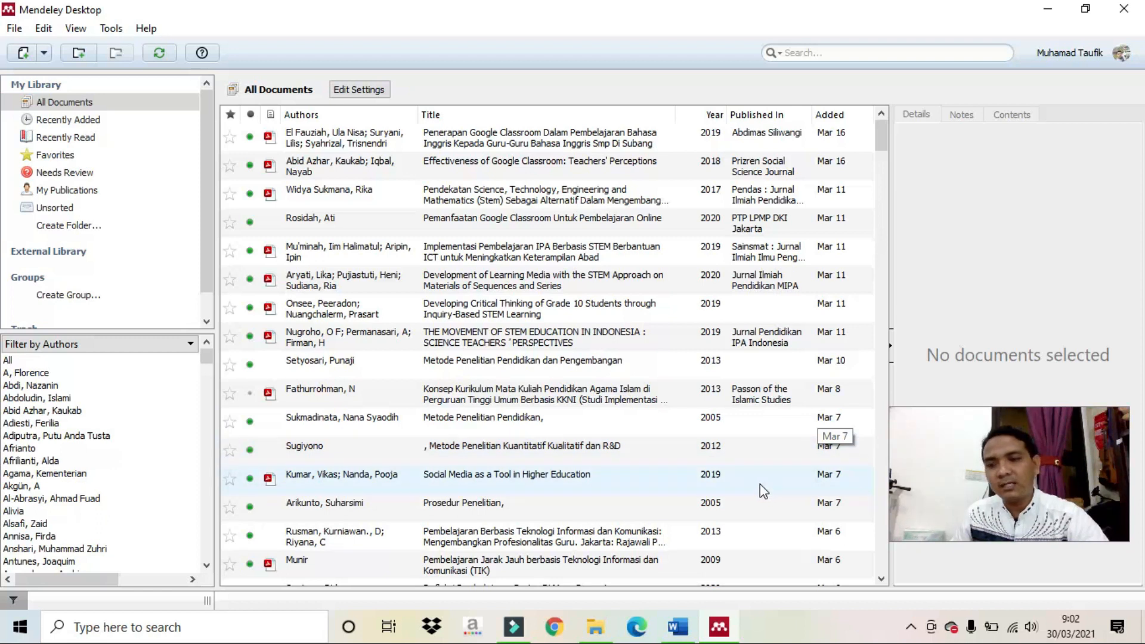
Bring the Word article forward and zoom in on the Pendahuluan text.
{"action": "left_click", "coordinate": [679, 627]}
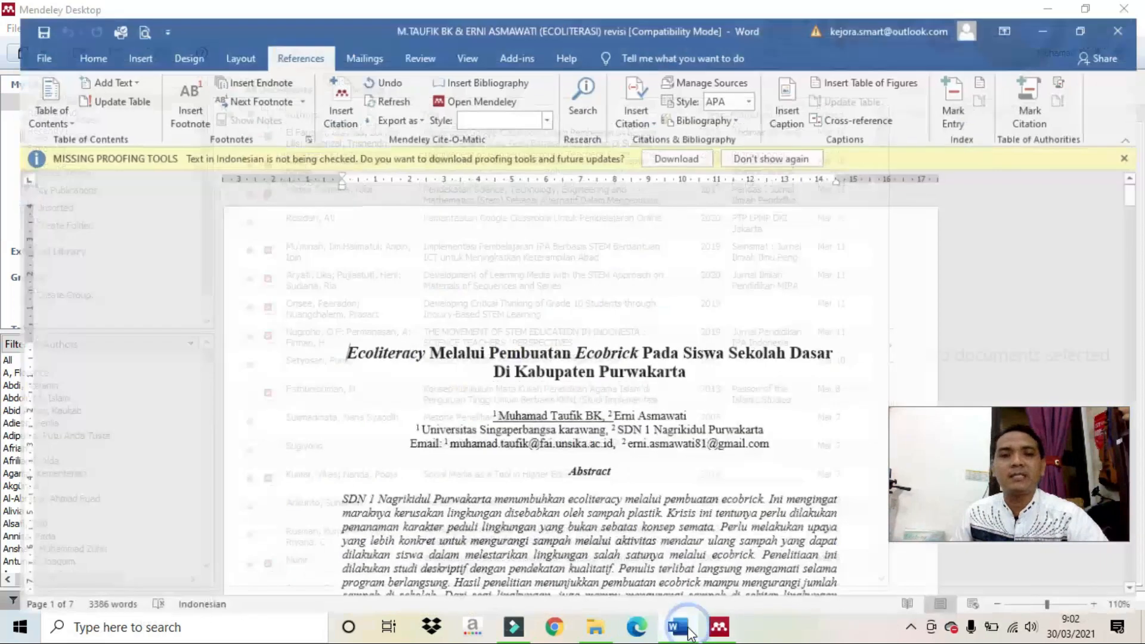
{"action": "scroll", "coordinate": [673, 340], "scroll_direction": "down", "scroll_amount": 3}
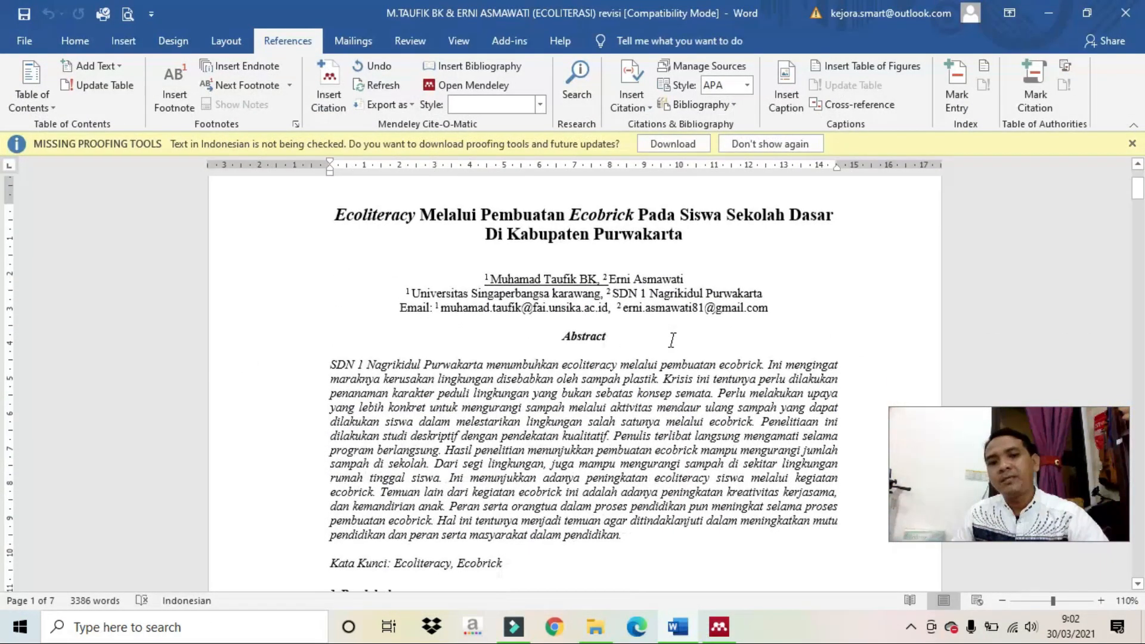
{"action": "left_click", "coordinate": [1102, 601]}
{"action": "left_click", "coordinate": [1102, 600]}
{"action": "scroll", "coordinate": [908, 519], "scroll_direction": "down", "scroll_amount": 3}
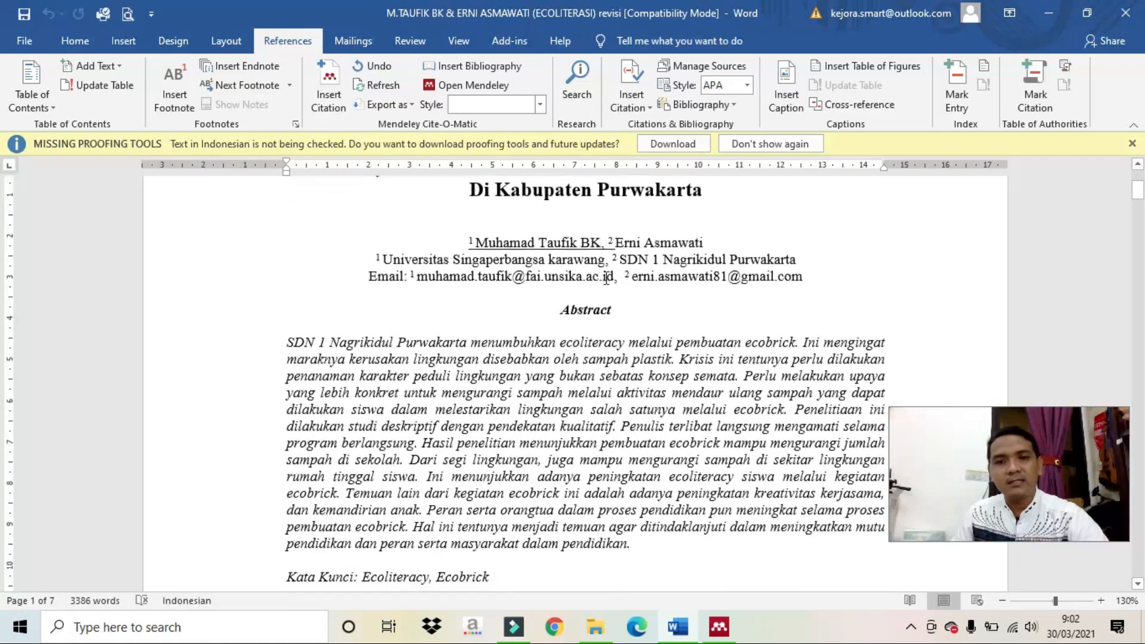
{"action": "scroll", "coordinate": [605, 276], "scroll_direction": "down", "scroll_amount": 5}
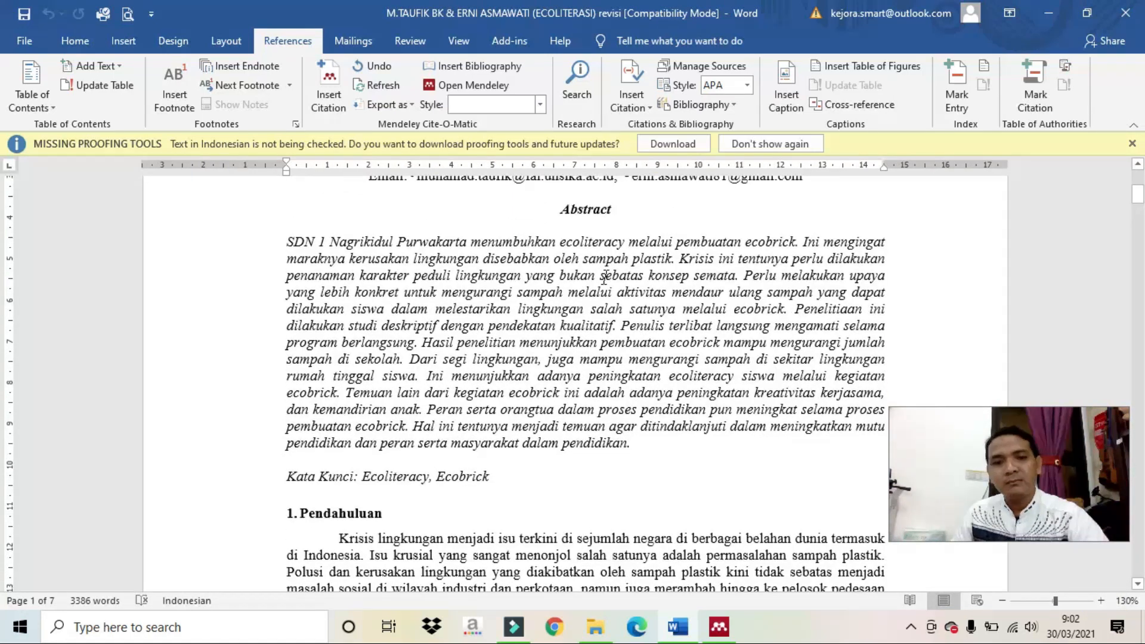
{"action": "left_click_drag", "start_coordinate": [890, 435], "coordinate": [903, 435]}
{"action": "scroll", "coordinate": [722, 385], "scroll_direction": "down", "scroll_amount": 1}
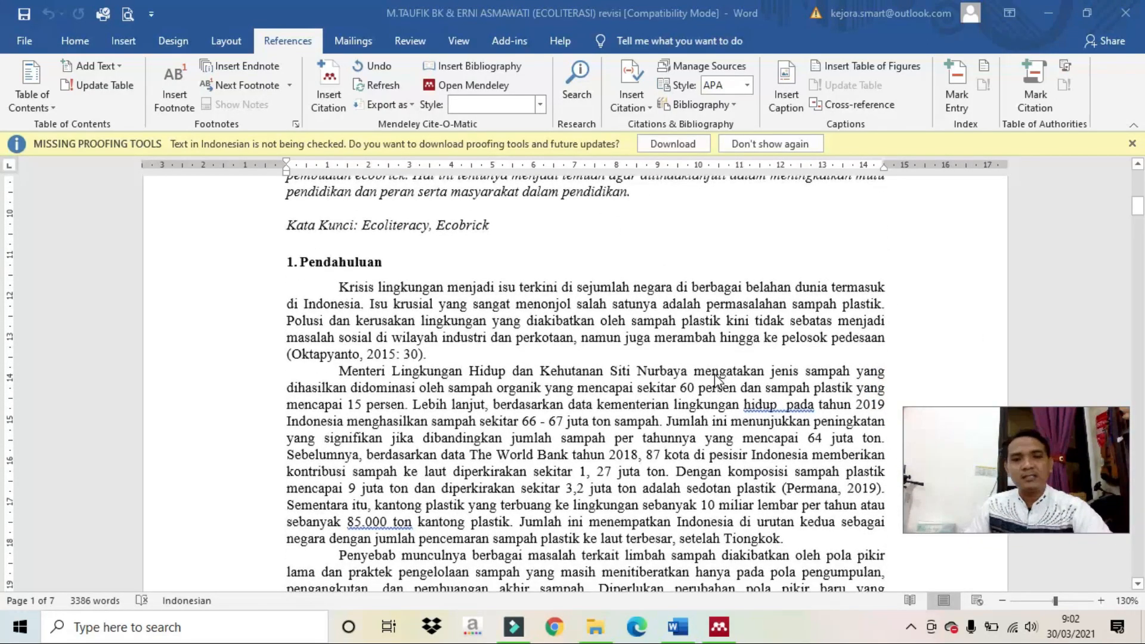
{"action": "left_click", "coordinate": [1102, 601]}
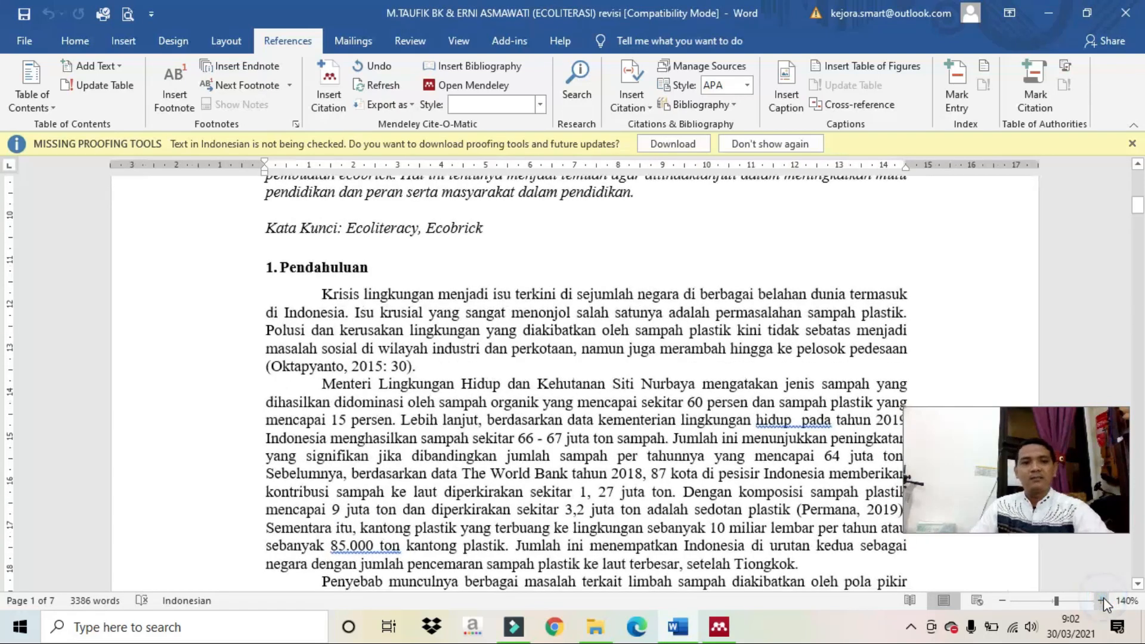
{"action": "scroll", "coordinate": [620, 351], "scroll_direction": "down", "scroll_amount": 1}
Insert a blank paragraph after the sentence ending '(Oktapyanto, 2015: 30).'.
{"action": "left_click_drag", "start_coordinate": [416, 311], "coordinate": [387, 306]}
{"action": "left_click", "coordinate": [262, 311]}
{"action": "left_click", "coordinate": [440, 308]}
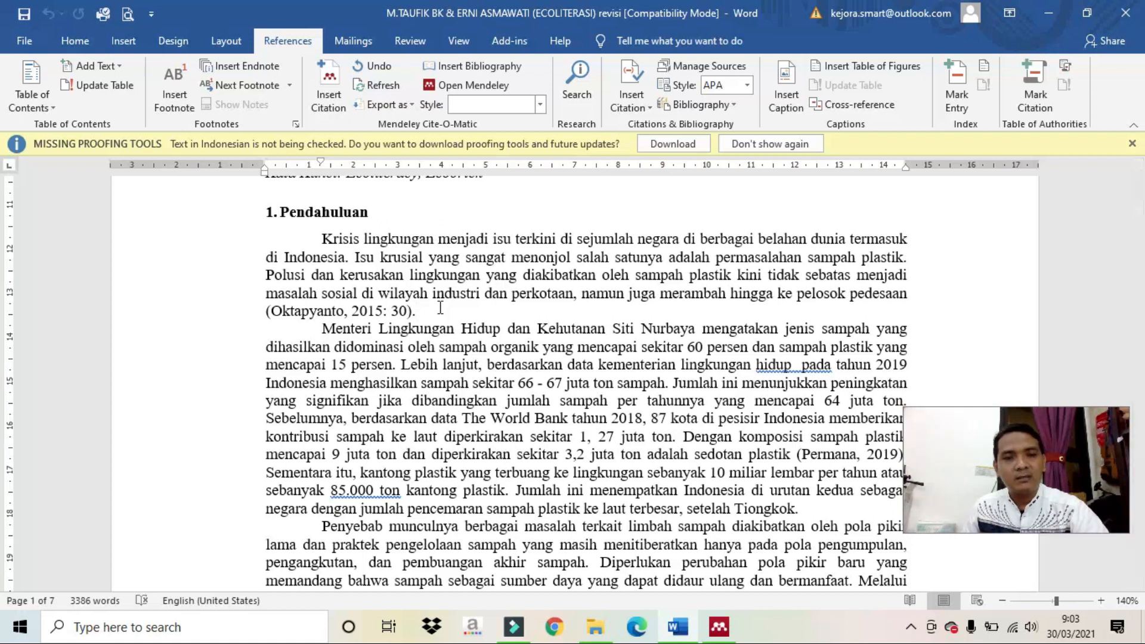
{"action": "key", "text": "Return"}
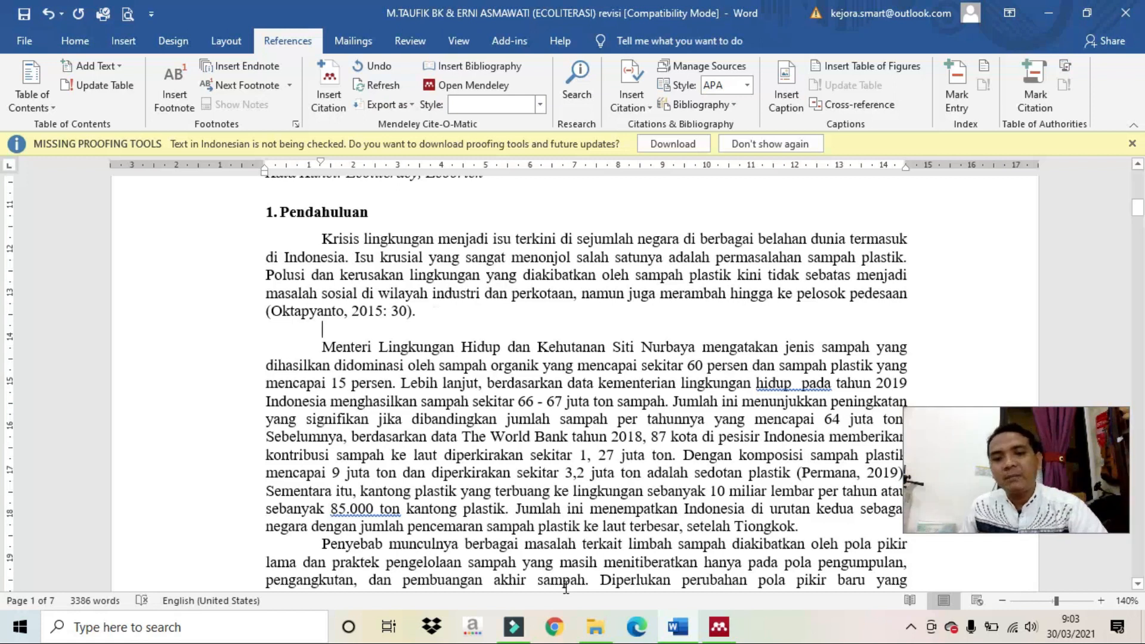
Bring up the Mendeley Cite-O-Matic citation style list from Word's References tab.
{"action": "left_click", "coordinate": [452, 85]}
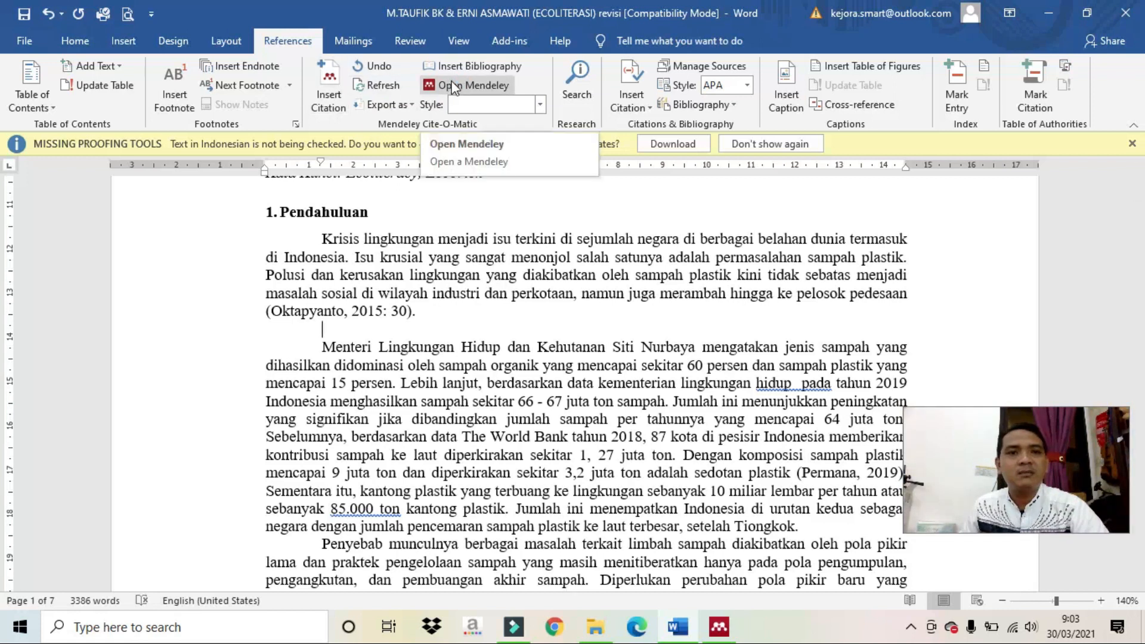
{"action": "left_click", "coordinate": [540, 111]}
{"action": "left_click", "coordinate": [515, 103]}
{"action": "left_click", "coordinate": [515, 103]}
{"action": "left_click", "coordinate": [515, 103]}
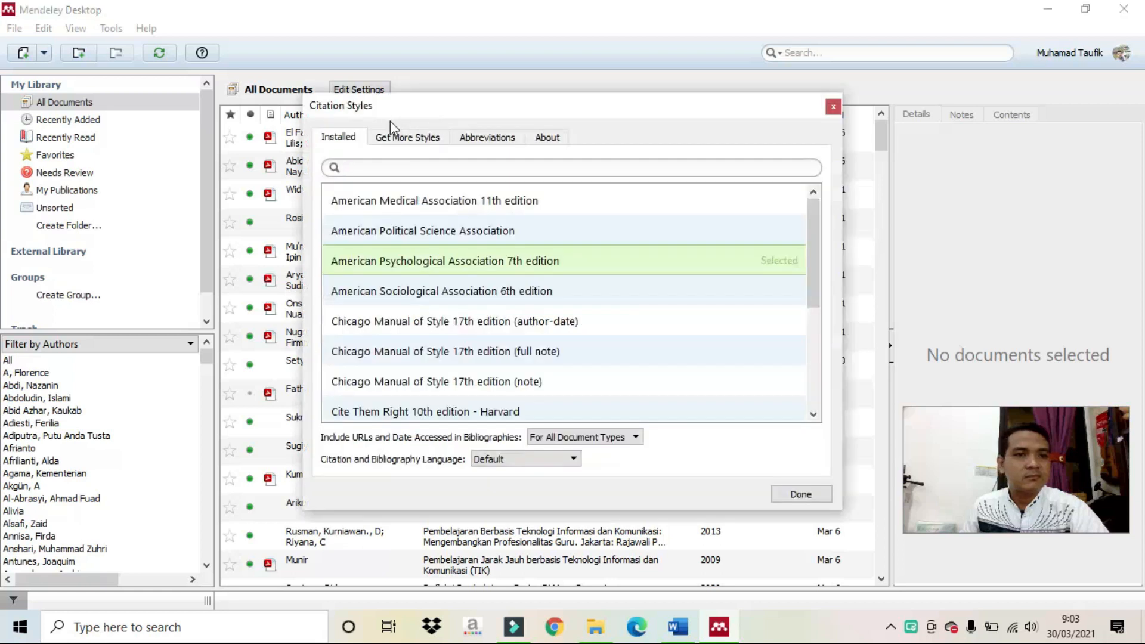
Choose American Psychological Association 7th edition as the citation style and confirm.
{"action": "scroll", "coordinate": [519, 292], "scroll_direction": "down", "scroll_amount": 2}
{"action": "scroll", "coordinate": [523, 299], "scroll_direction": "up", "scroll_amount": 2}
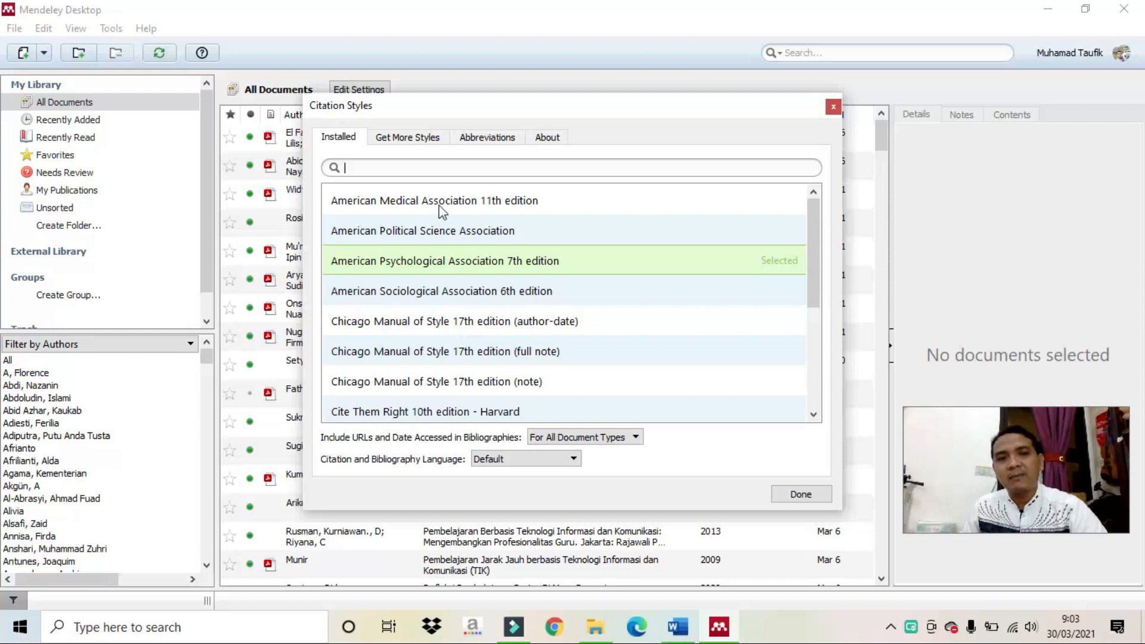
{"action": "scroll", "coordinate": [444, 209], "scroll_direction": "down", "scroll_amount": 1}
{"action": "scroll", "coordinate": [444, 209], "scroll_direction": "down", "scroll_amount": 1}
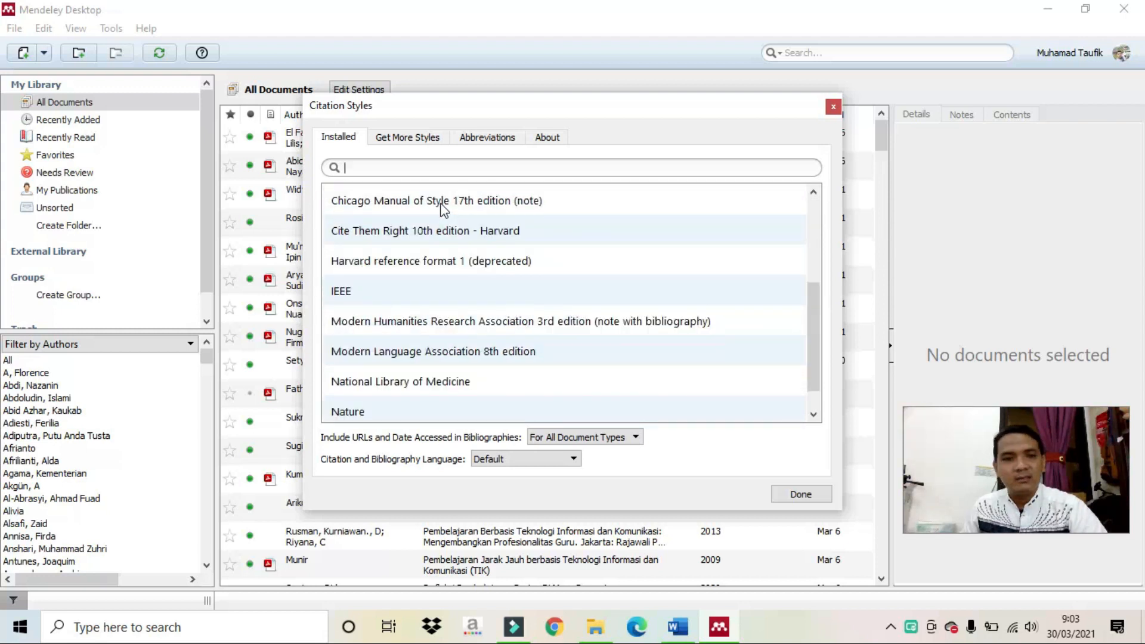
{"action": "scroll", "coordinate": [444, 209], "scroll_direction": "down", "scroll_amount": 1}
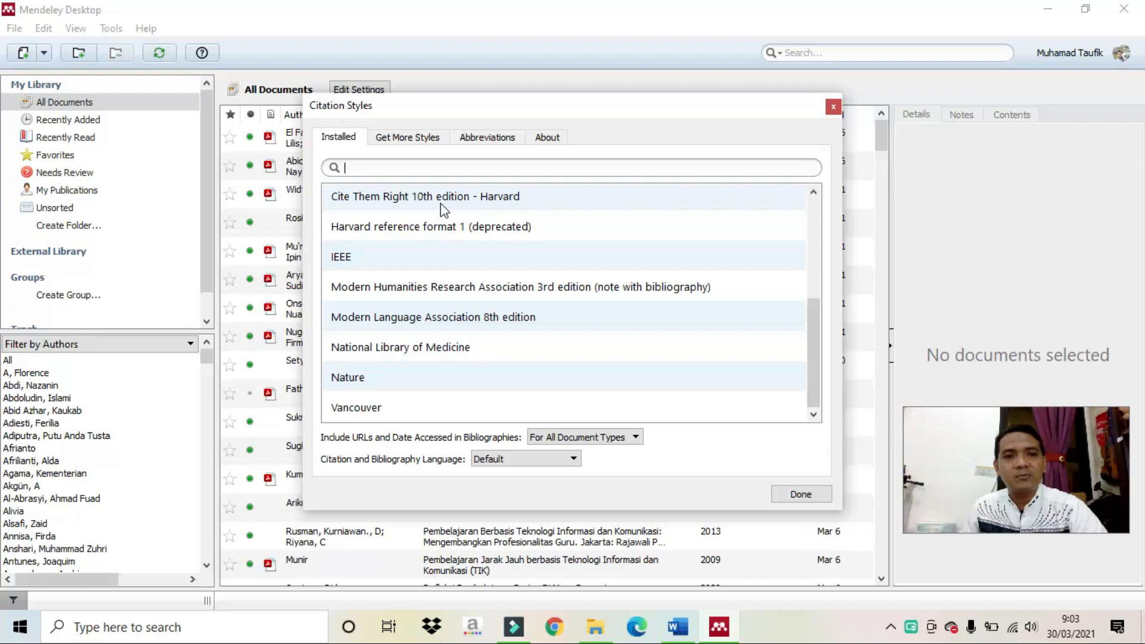
{"action": "scroll", "coordinate": [445, 209], "scroll_direction": "up", "scroll_amount": 3}
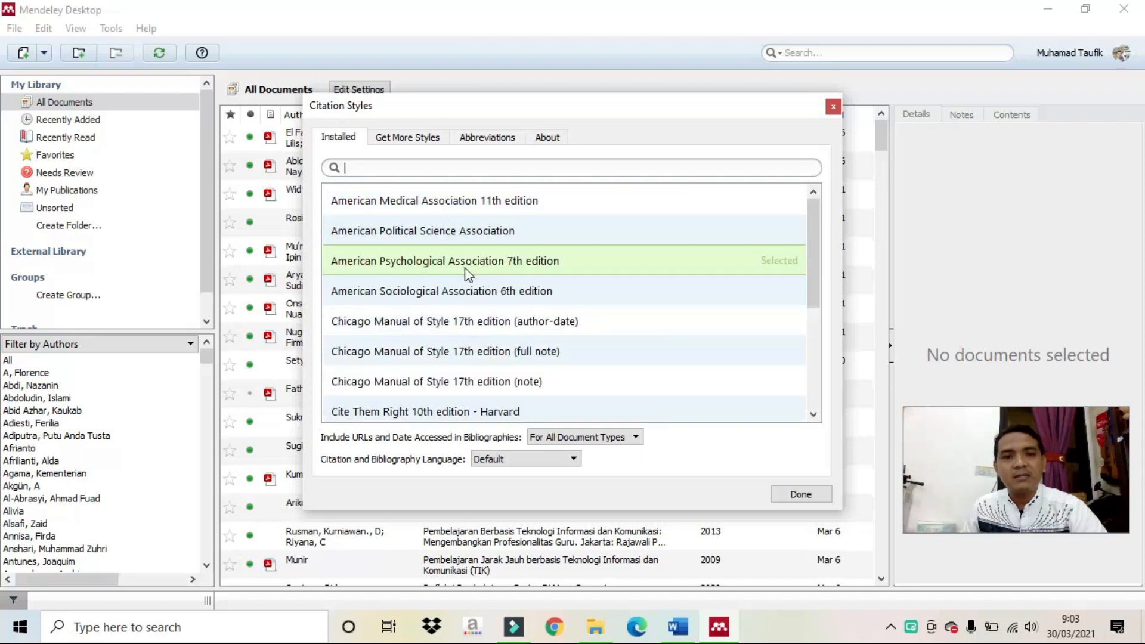
{"action": "left_click", "coordinate": [497, 266]}
{"action": "left_click", "coordinate": [740, 269]}
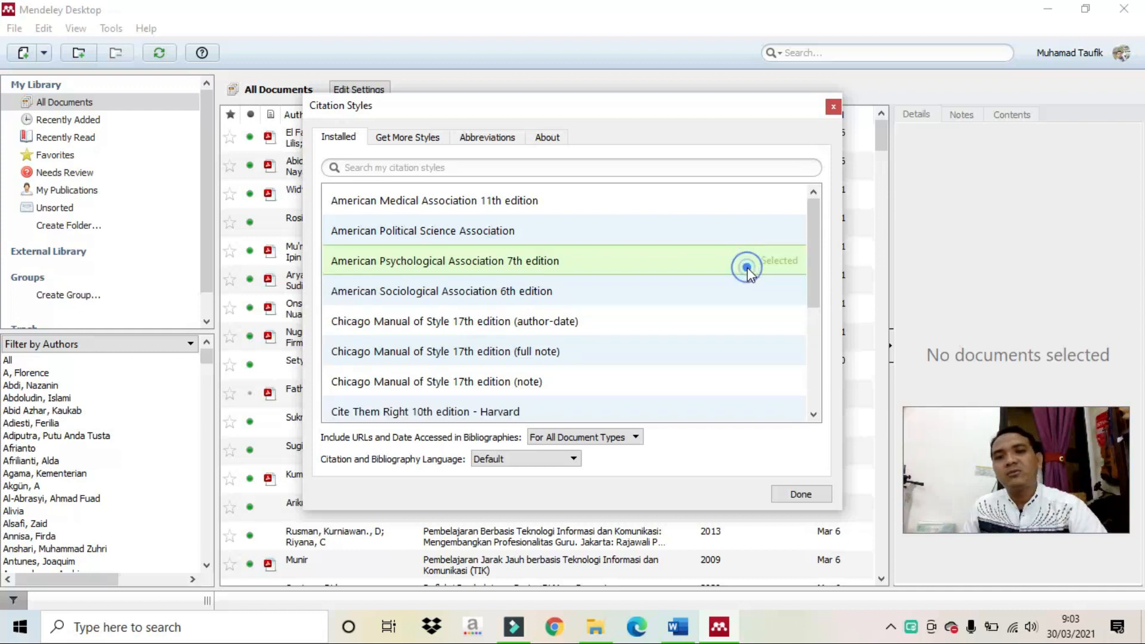
{"action": "left_click", "coordinate": [802, 496]}
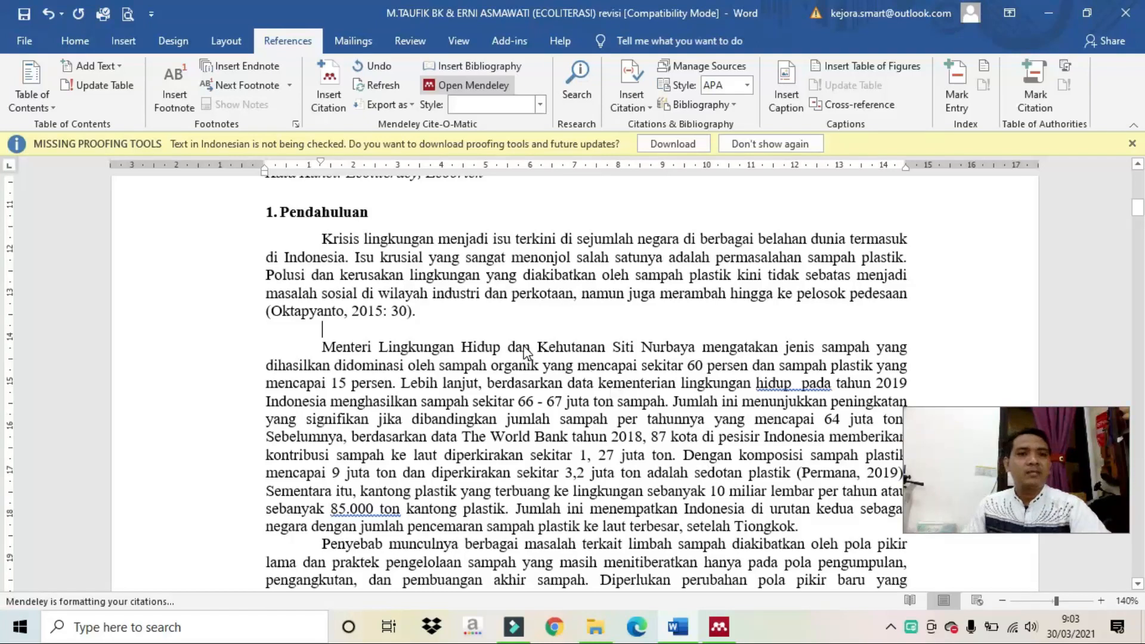
Delete the typed '(Oktapyanto, 2015: 30).' citation from the first paragraph, then start Chrome.
{"action": "left_click", "coordinate": [393, 331]}
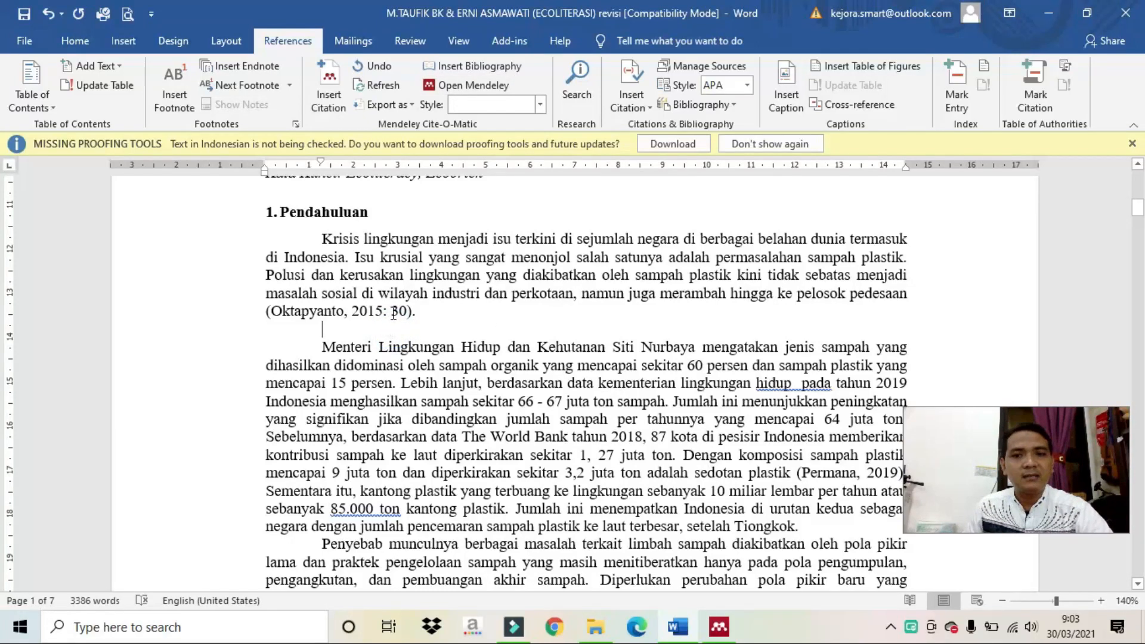
{"action": "left_click_drag", "start_coordinate": [255, 309], "coordinate": [415, 311]}
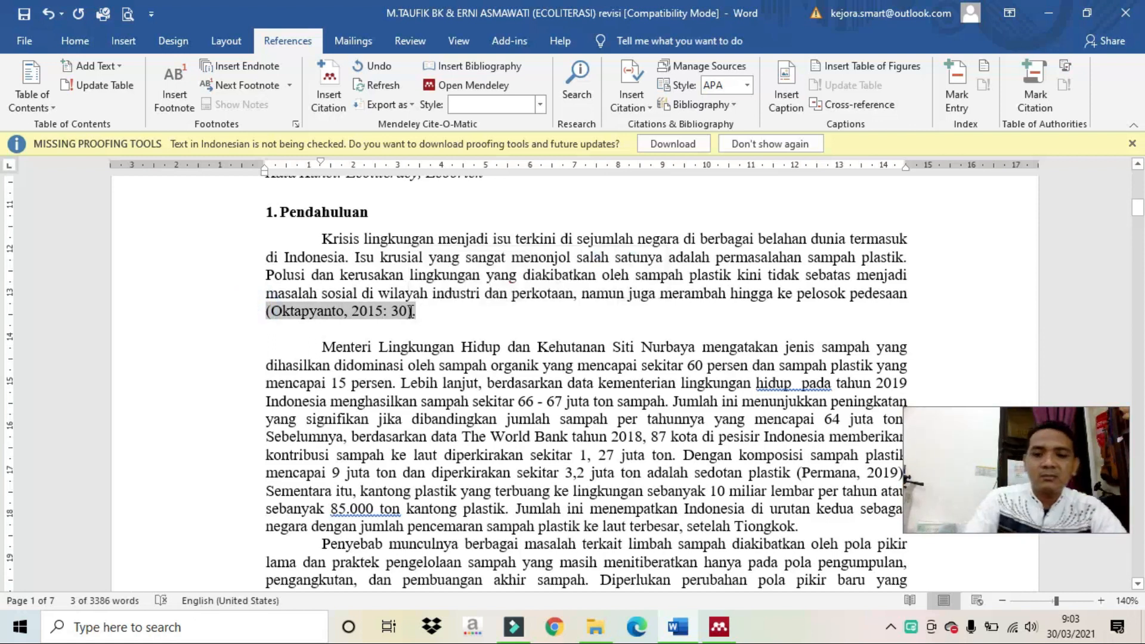
{"action": "key", "text": "BackSpace"}
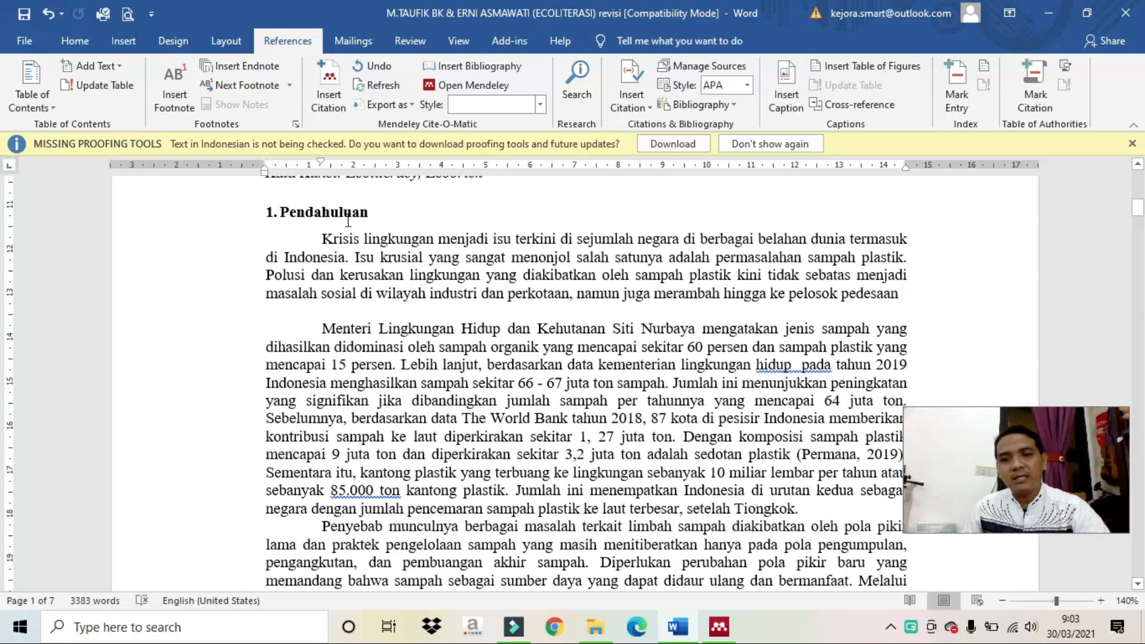
{"action": "left_click", "coordinate": [555, 630]}
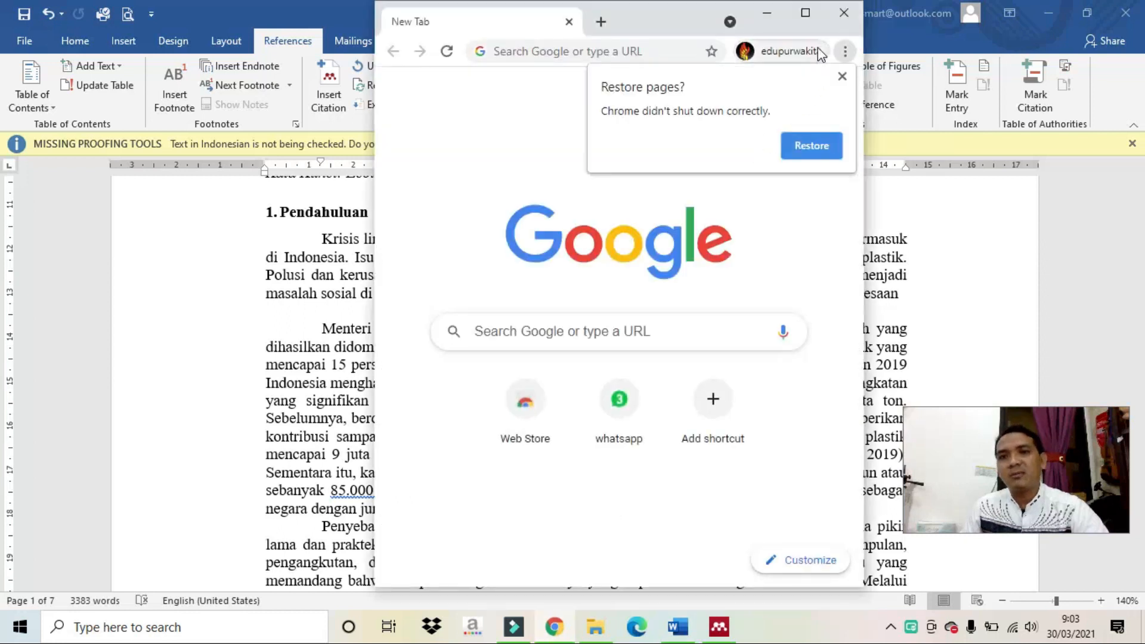
Search Google for 'kepemimpinan kepala sekolah jurnal pdf' in a maximized Chrome window.
{"action": "left_click", "coordinate": [807, 12]}
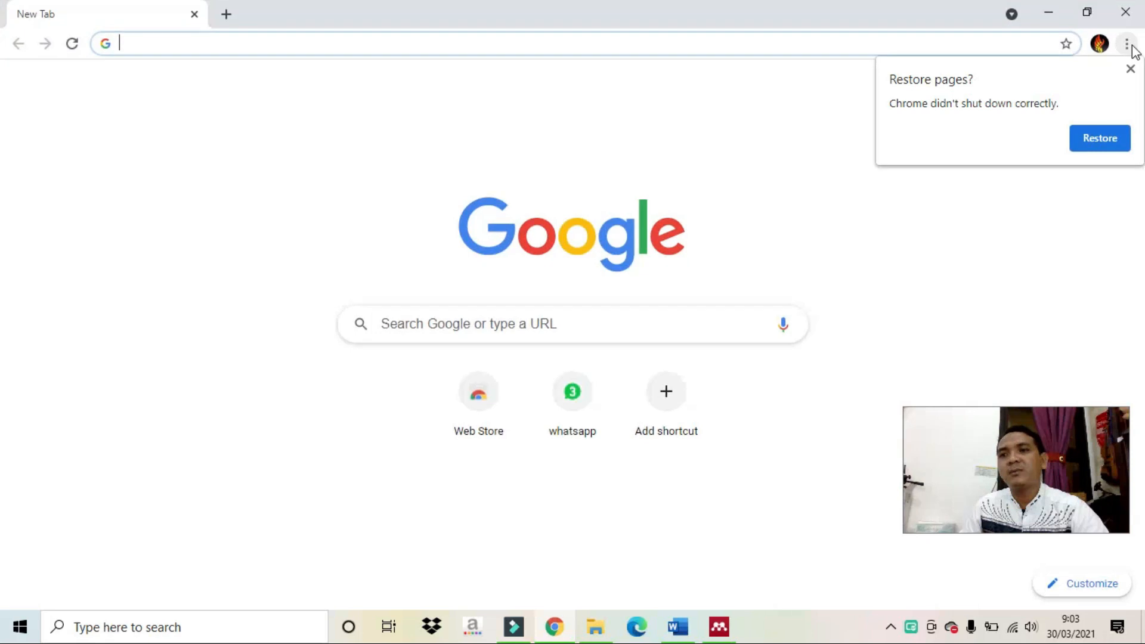
{"action": "left_click", "coordinate": [1131, 69]}
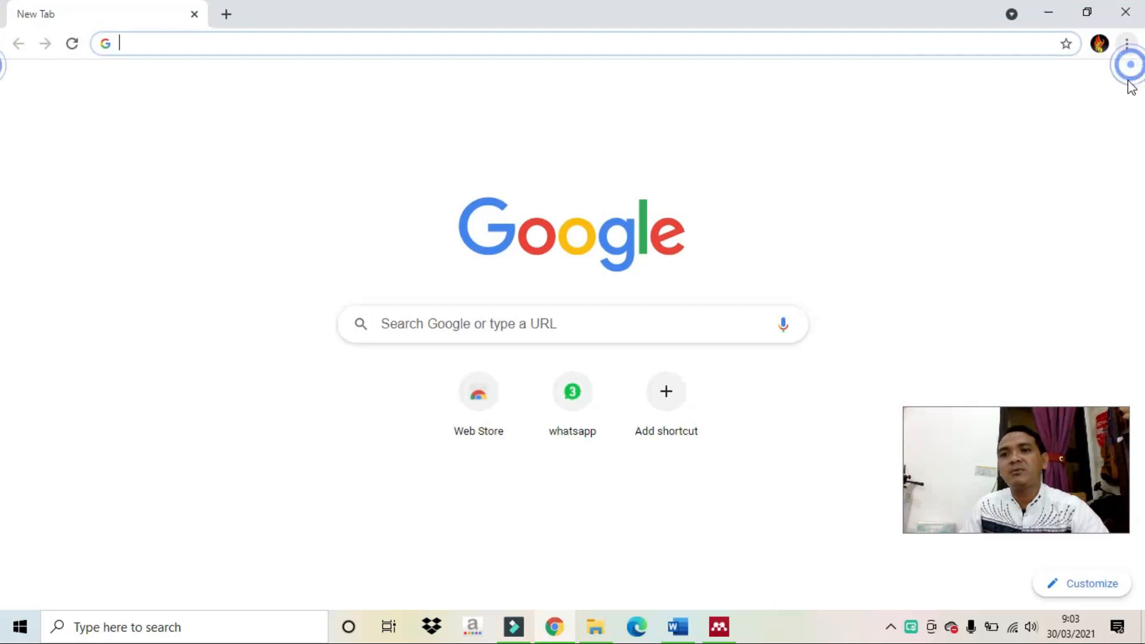
{"action": "left_click", "coordinate": [623, 339]}
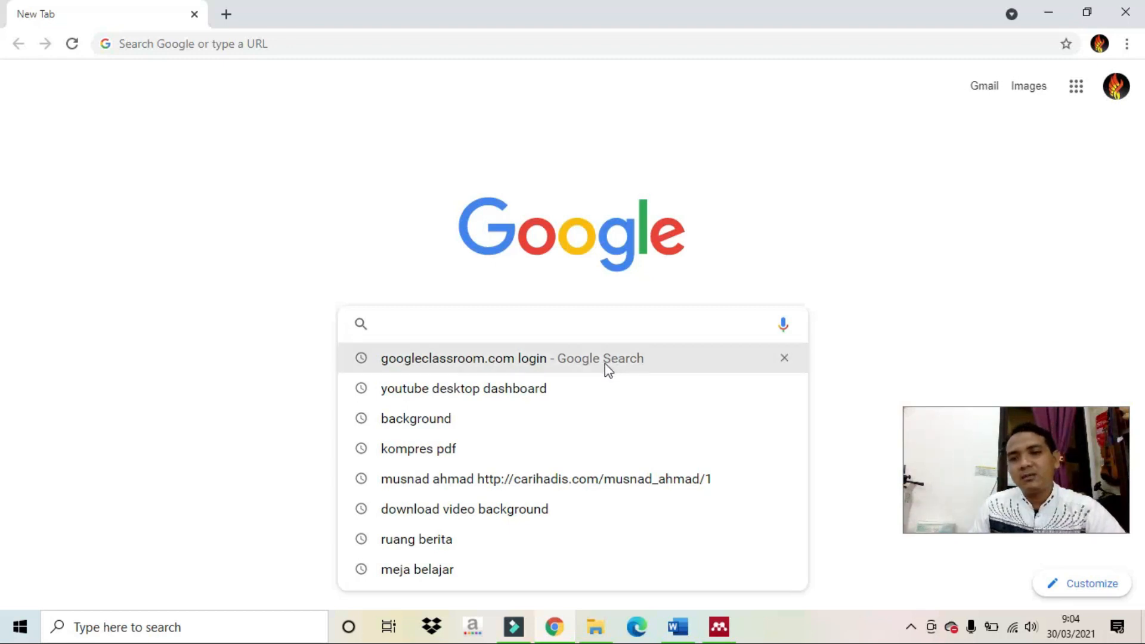
{"action": "left_click", "coordinate": [572, 324]}
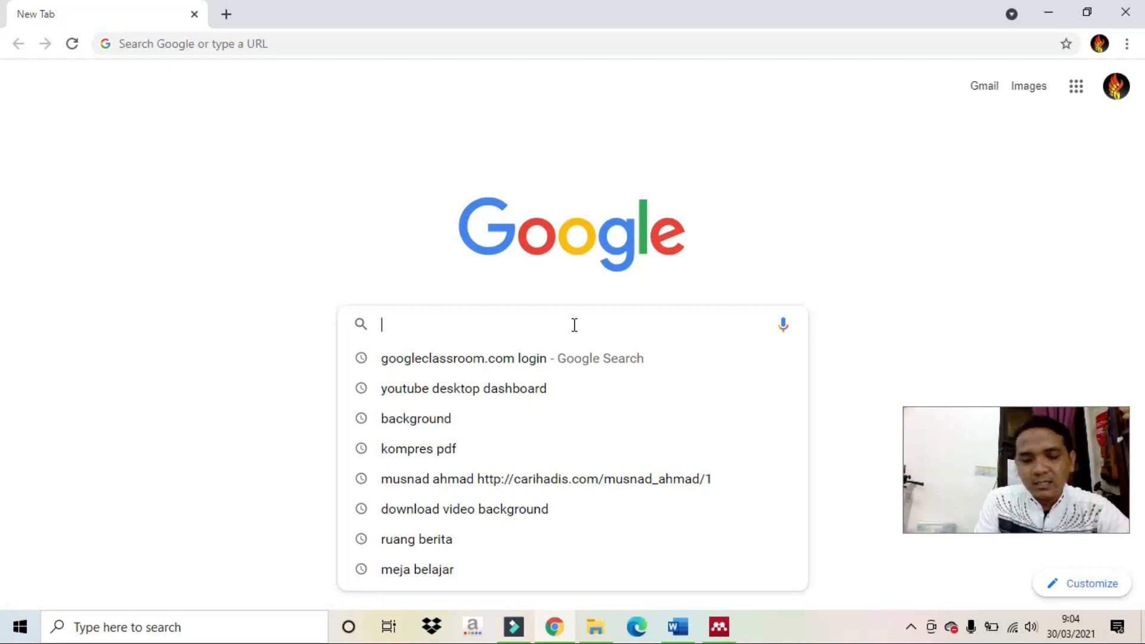
{"action": "type", "text": "k"}
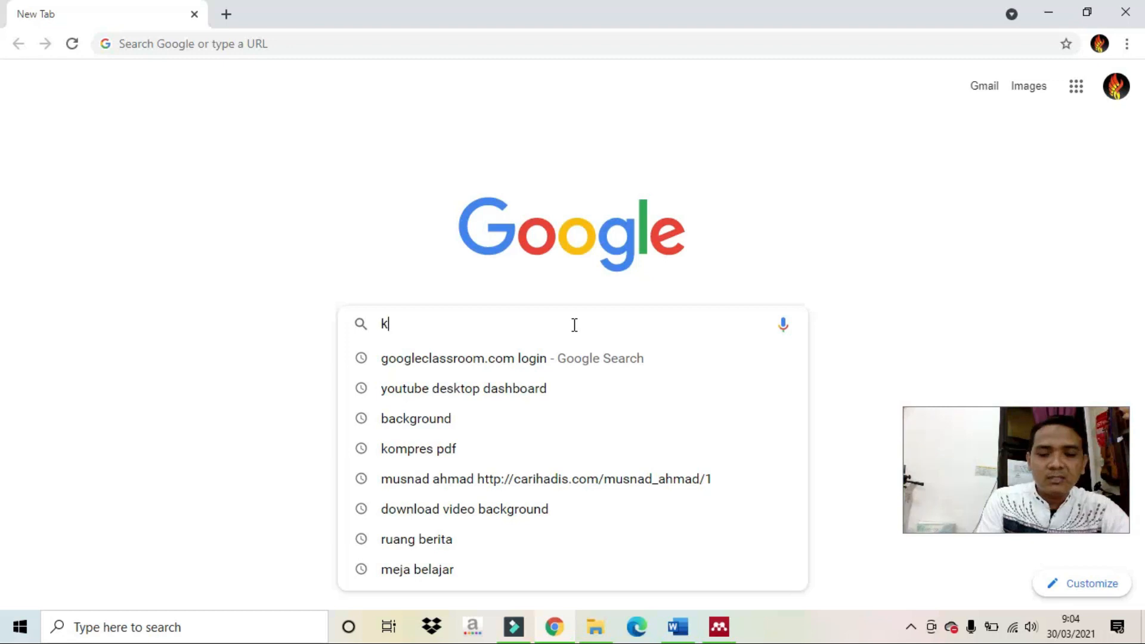
{"action": "type", "text": "epemimpinan"}
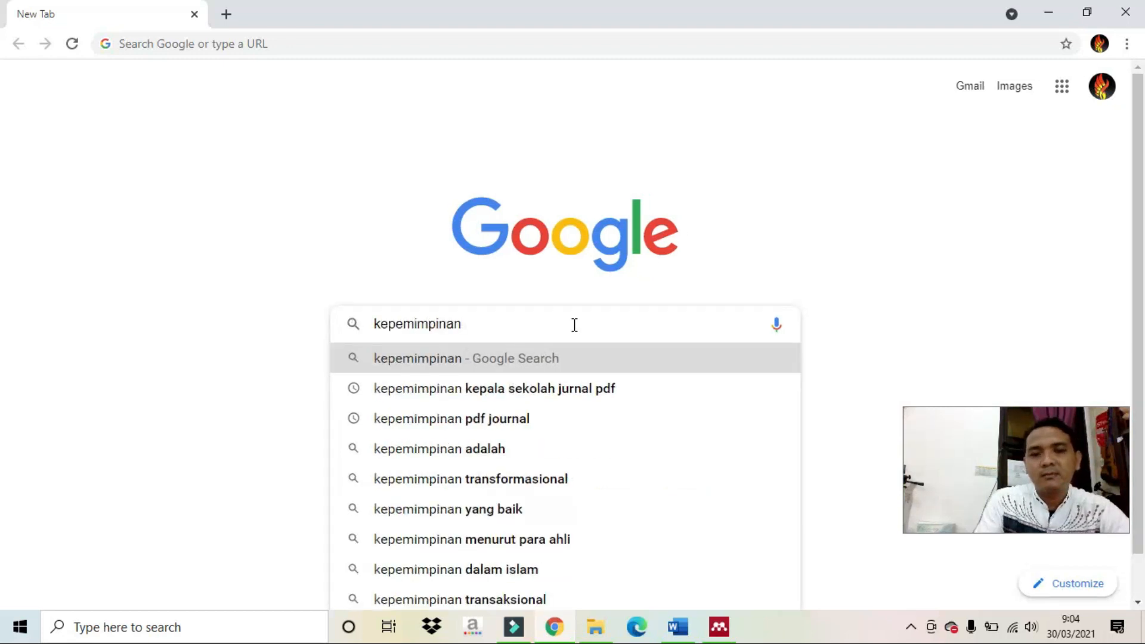
{"action": "left_click", "coordinate": [541, 391]}
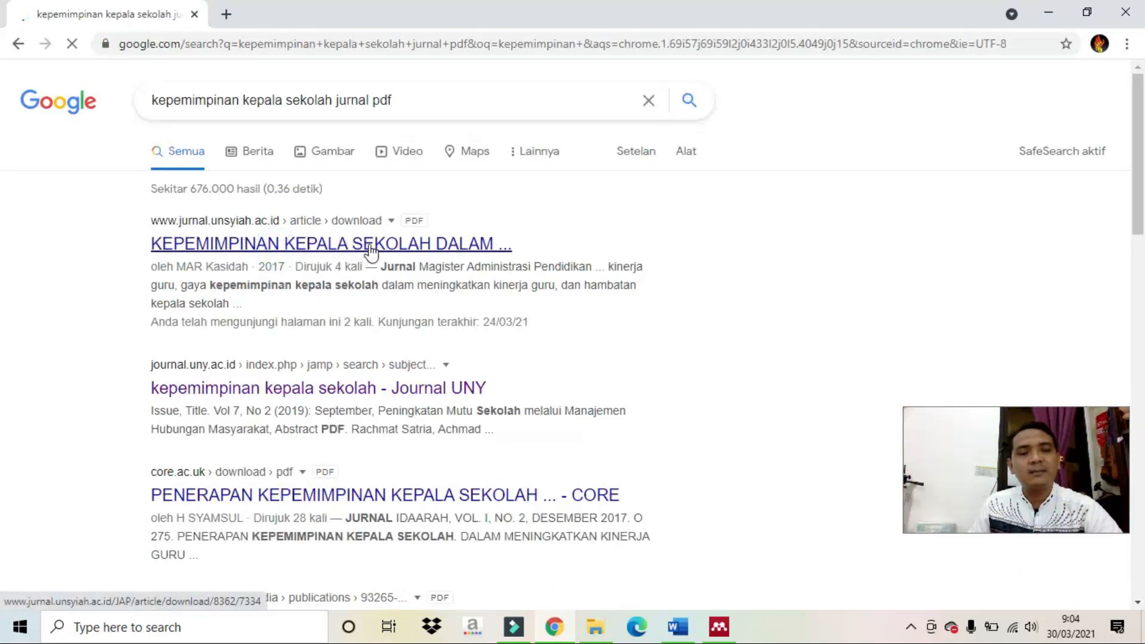
Download the perilaku-kepemimpinan-kepala-sekolah journal PDF to Downloads, then return to Mendeley.
{"action": "left_click", "coordinate": [473, 259]}
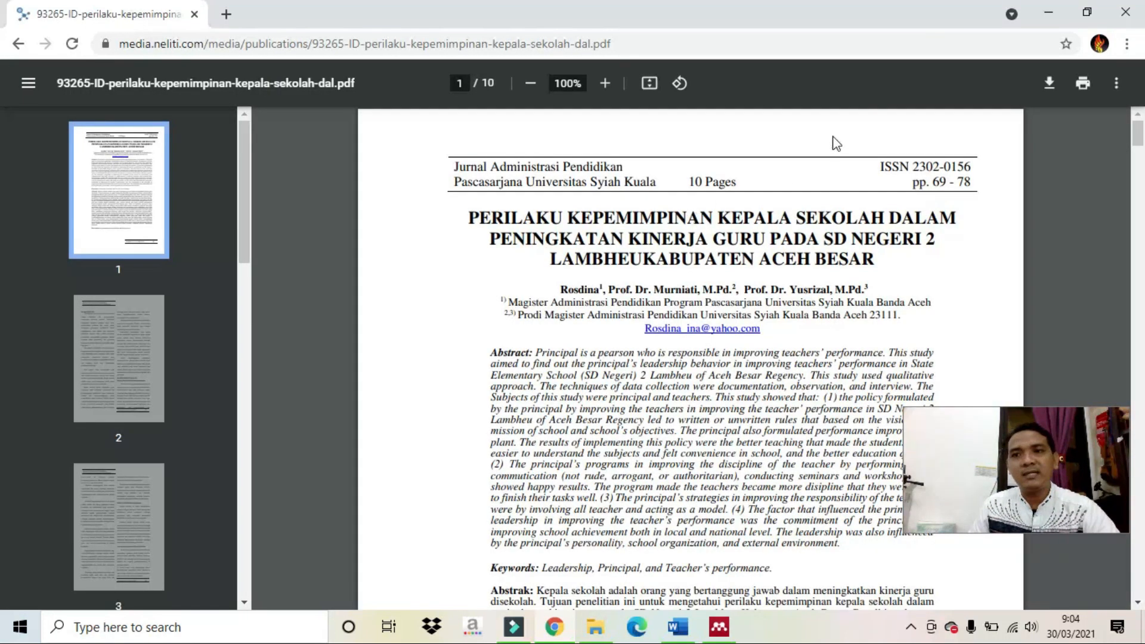
{"action": "left_click", "coordinate": [1050, 83]}
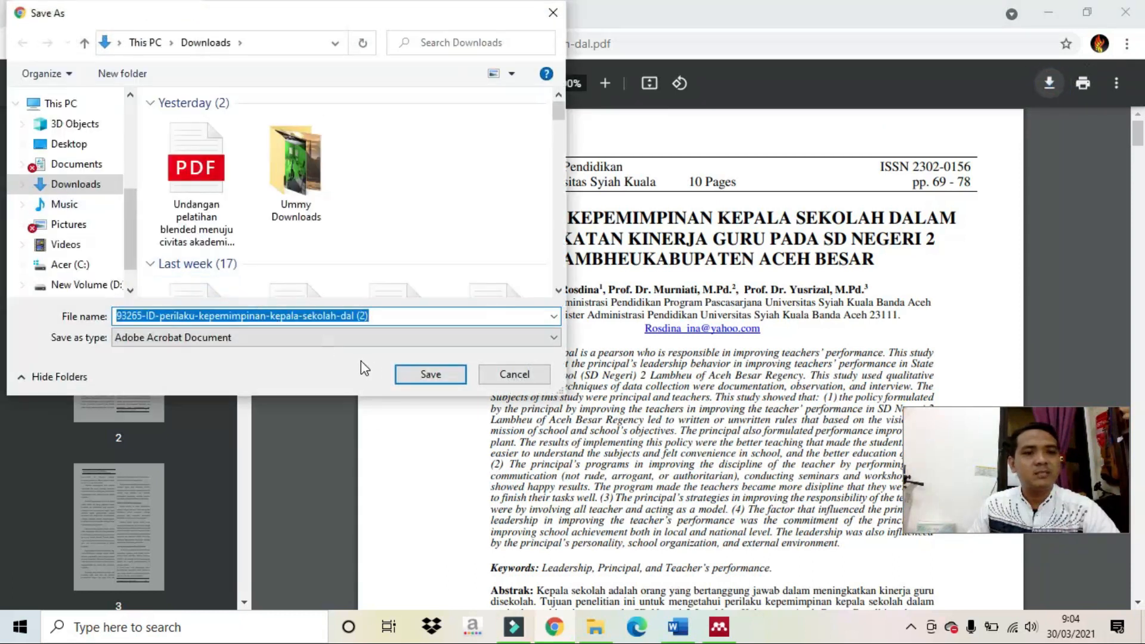
{"action": "left_click", "coordinate": [416, 376]}
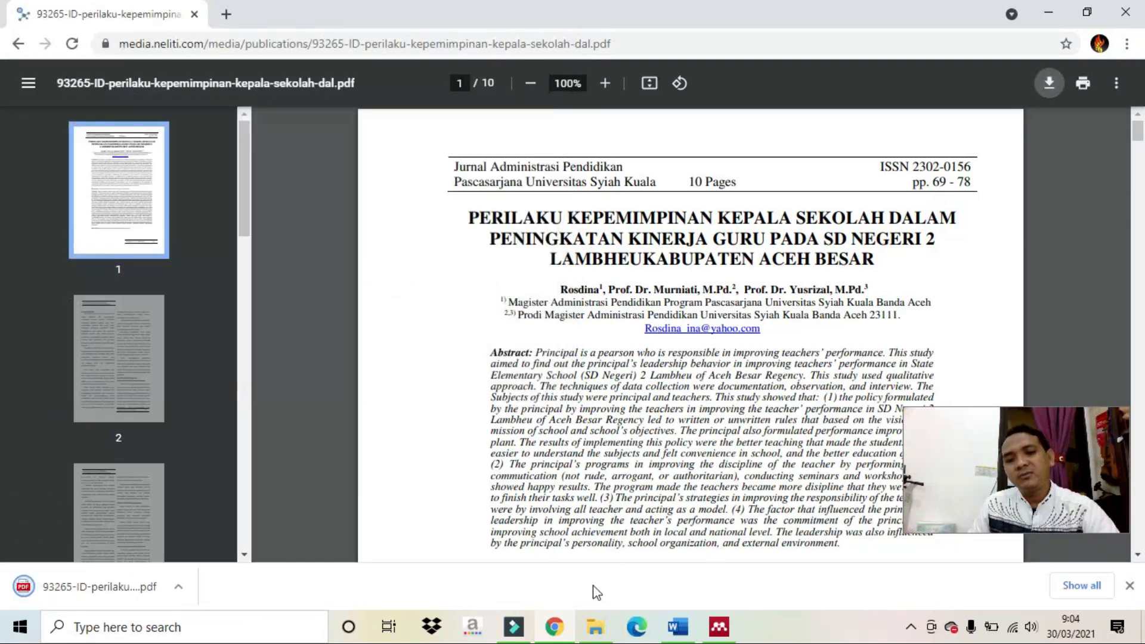
{"action": "left_click", "coordinate": [720, 628]}
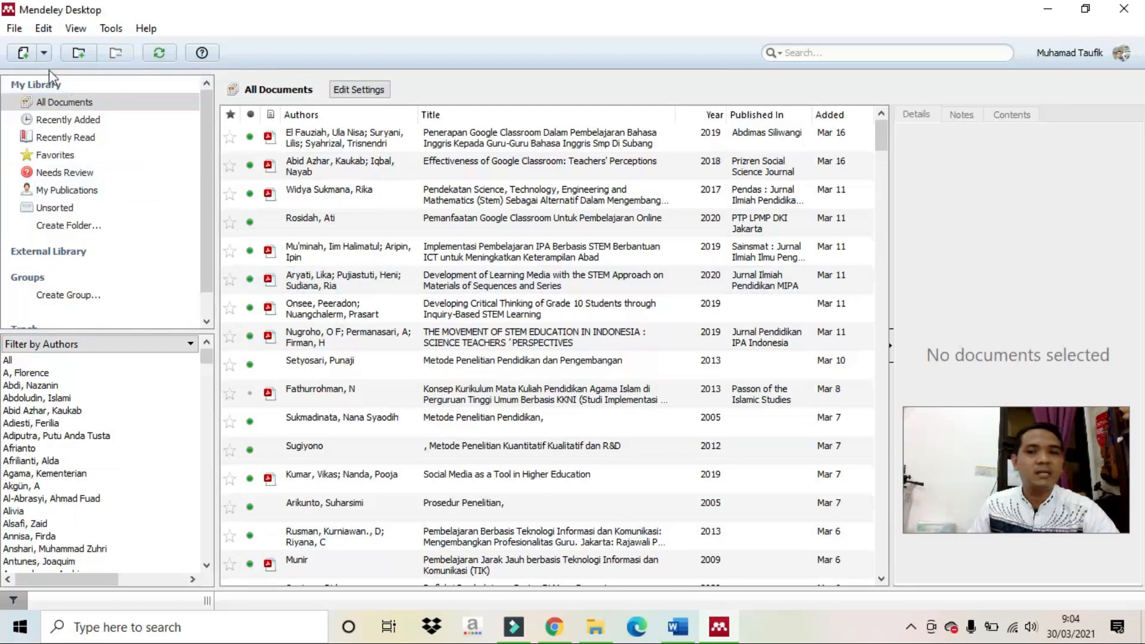
Import the downloaded leadership PDF from Downloads into the Mendeley library.
{"action": "left_click", "coordinate": [43, 54]}
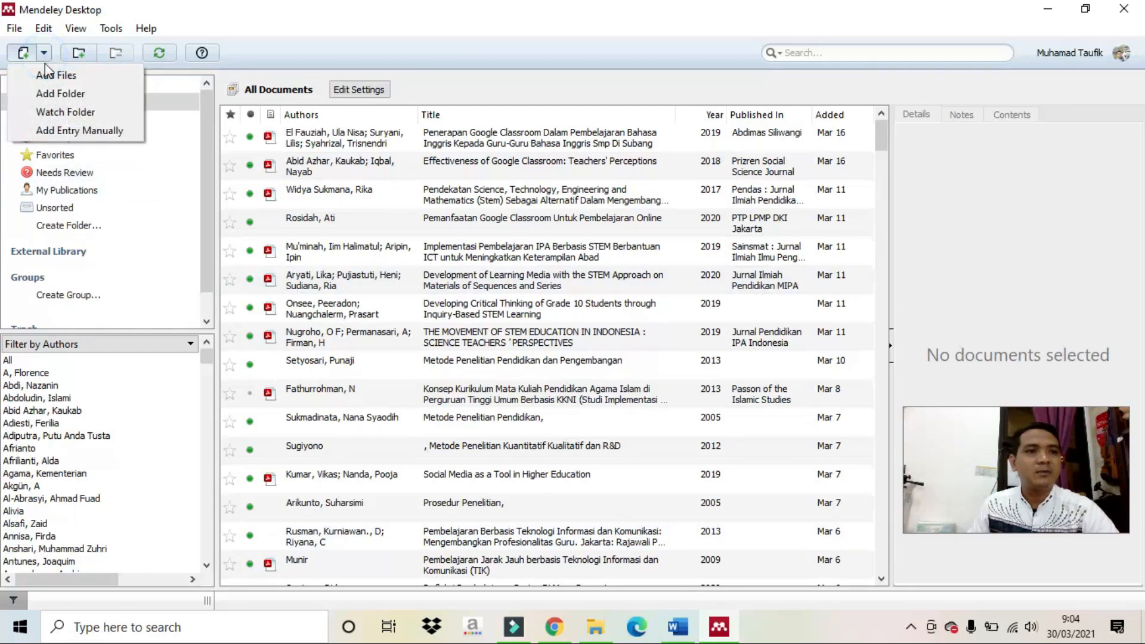
{"action": "left_click", "coordinate": [47, 77]}
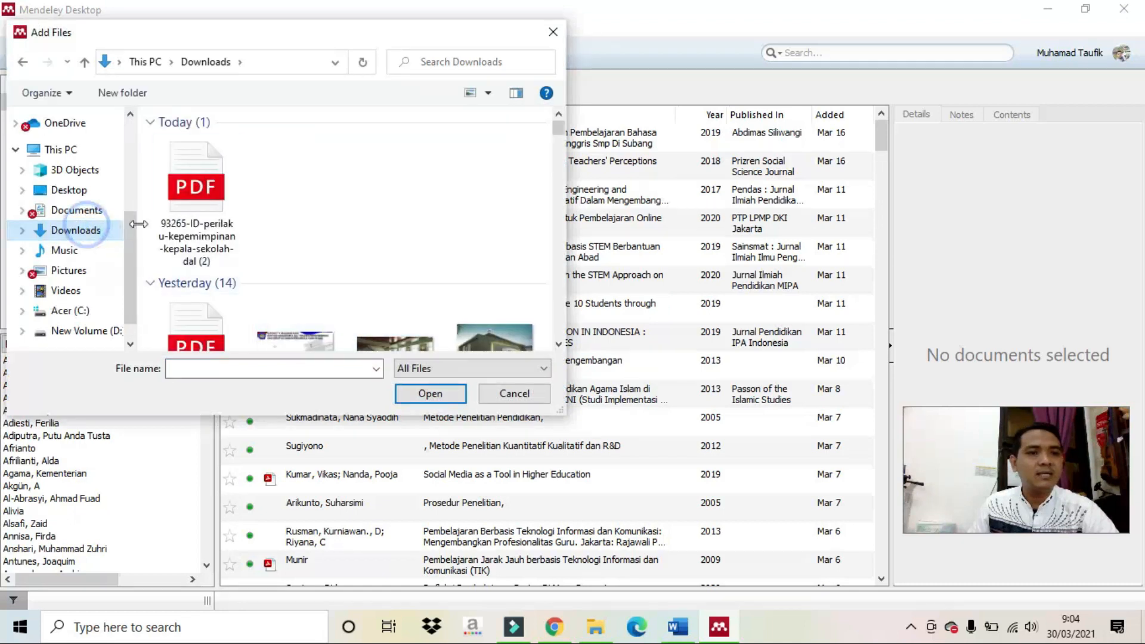
{"action": "left_click", "coordinate": [179, 218]}
{"action": "left_click", "coordinate": [424, 401]}
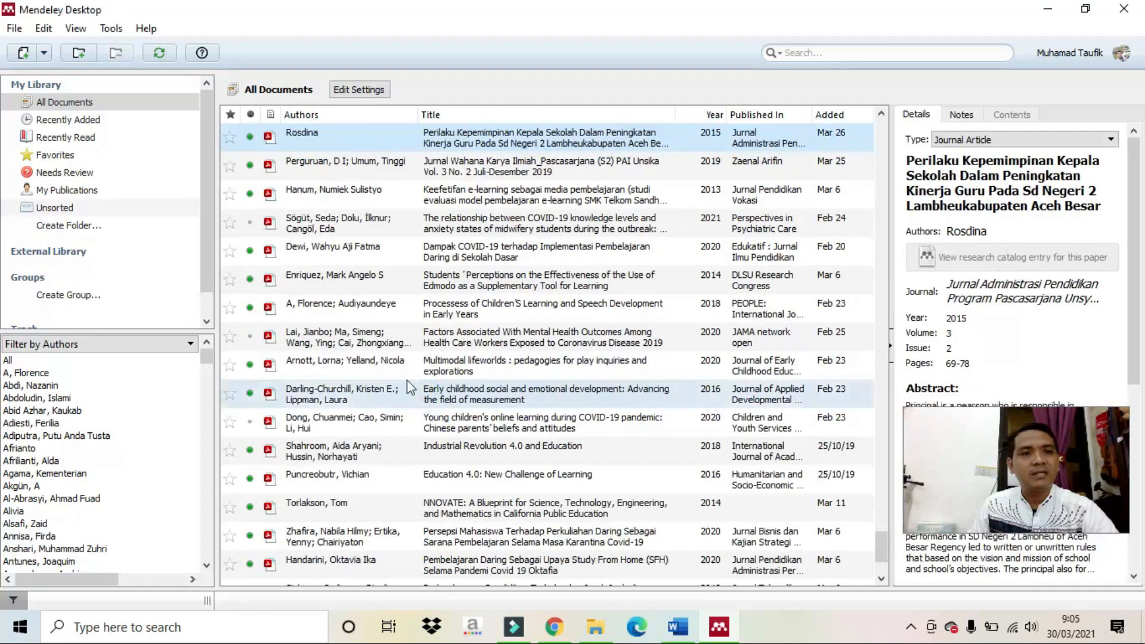
{"action": "scroll", "coordinate": [316, 290], "scroll_direction": "up", "scroll_amount": 5}
{"action": "scroll", "coordinate": [317, 290], "scroll_direction": "down", "scroll_amount": 3}
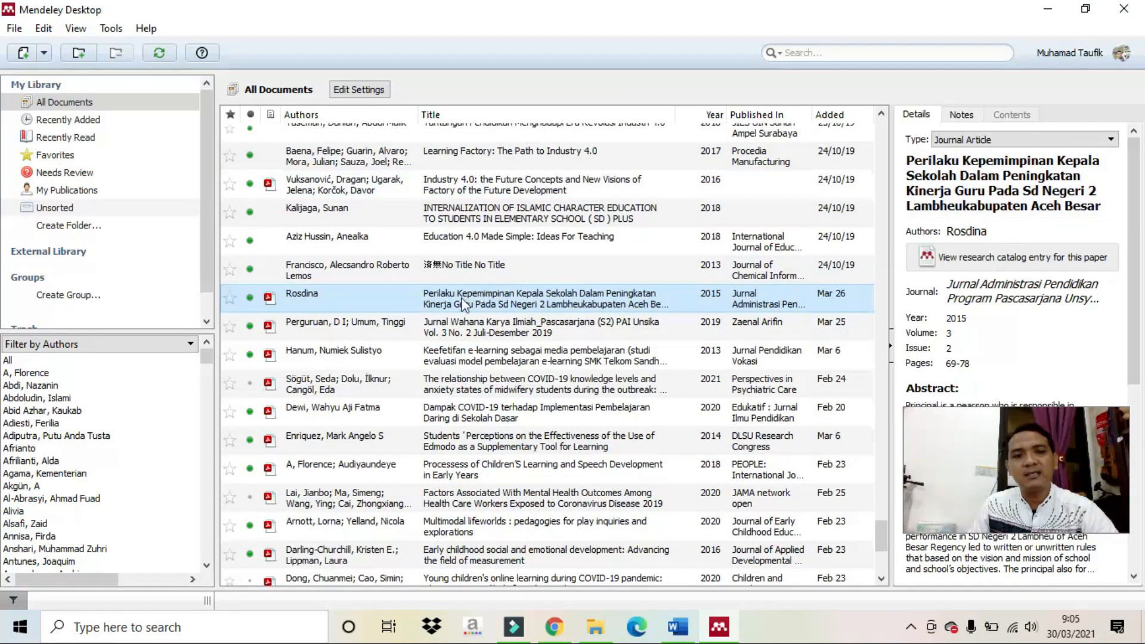
Open the Rosdina 2015 paper's PDF to check it, then go back to My Library.
{"action": "double_click", "coordinate": [418, 304]}
{"action": "scroll", "coordinate": [400, 291], "scroll_direction": "down", "scroll_amount": 5}
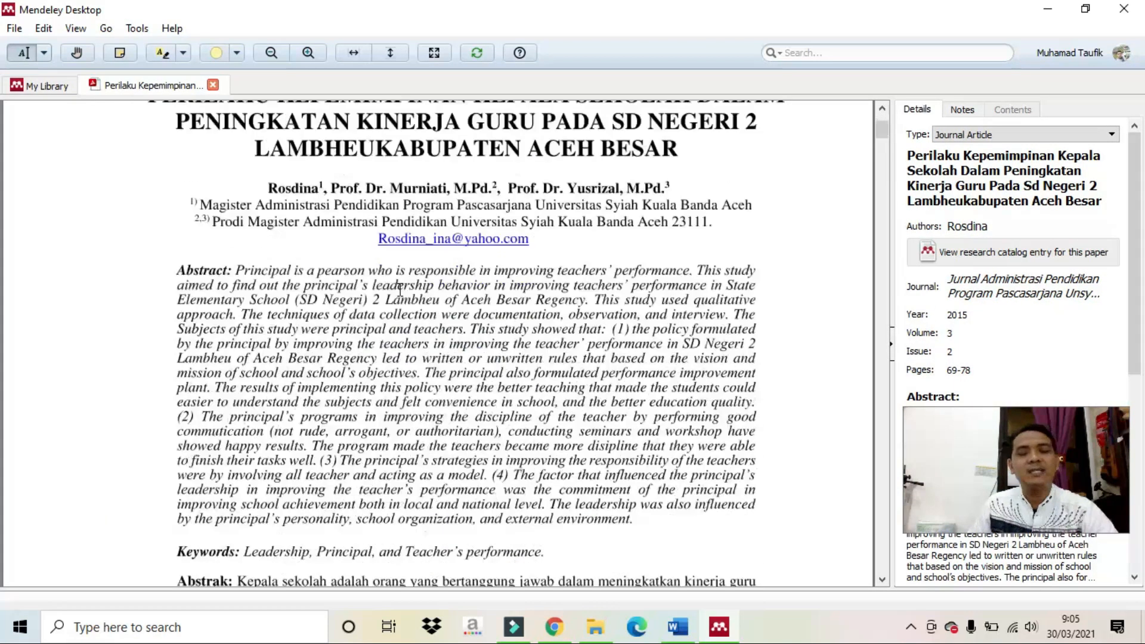
{"action": "scroll", "coordinate": [399, 291], "scroll_direction": "up", "scroll_amount": 6}
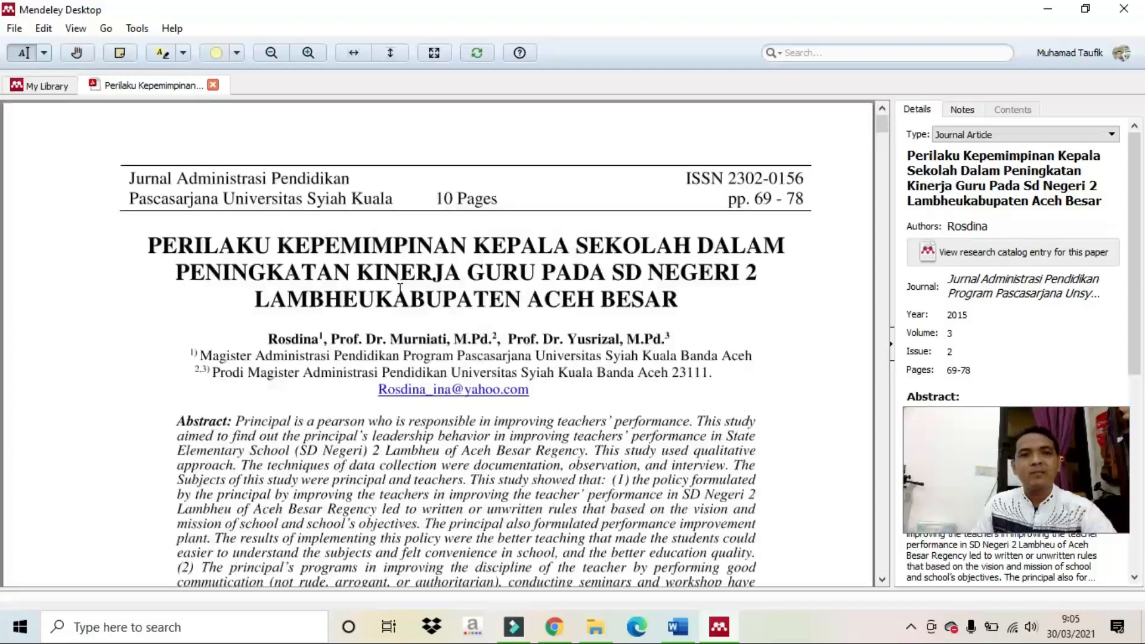
{"action": "left_click", "coordinate": [42, 85]}
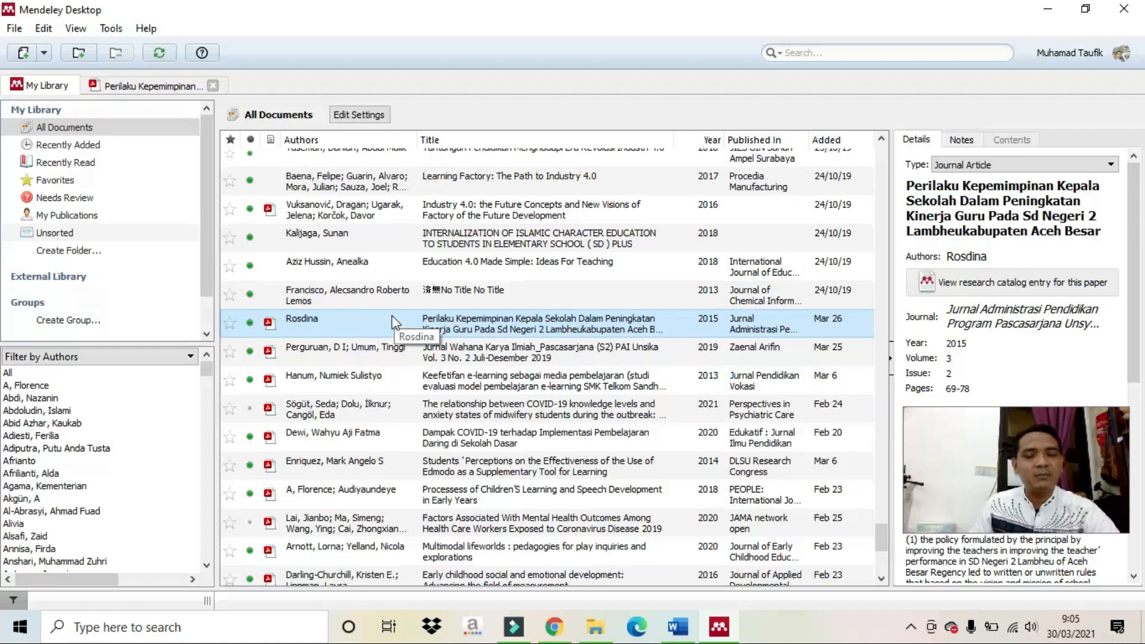
Insert a Mendeley citation of the Rosdina paper right after 'pedesaan'.
{"action": "left_click", "coordinate": [678, 626]}
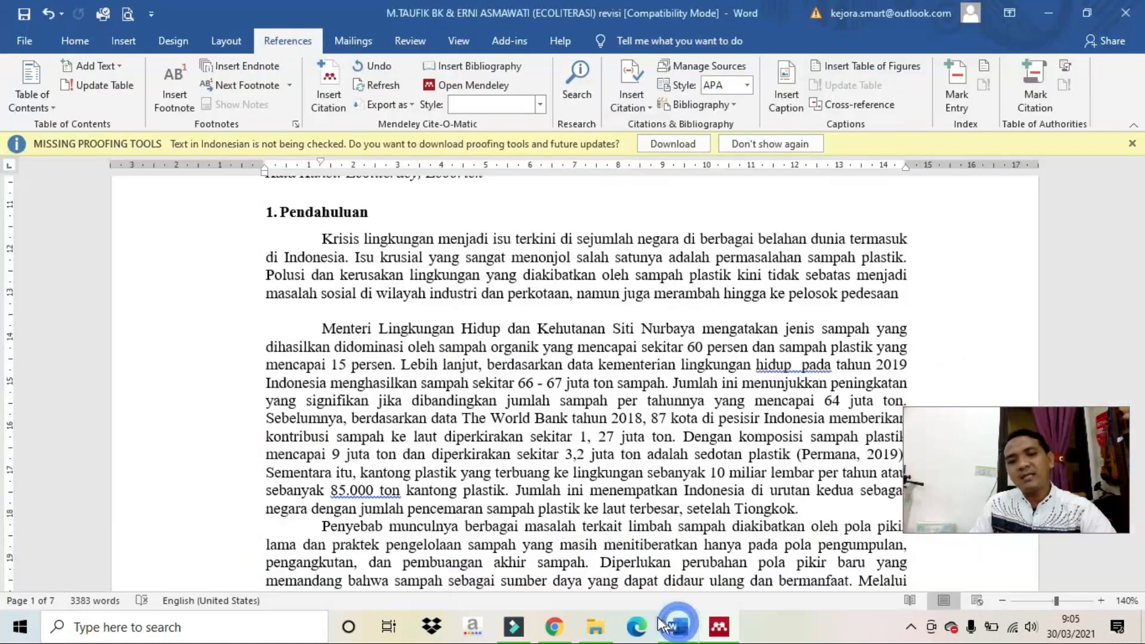
{"action": "left_click", "coordinate": [907, 296]}
{"action": "left_click", "coordinate": [909, 296]}
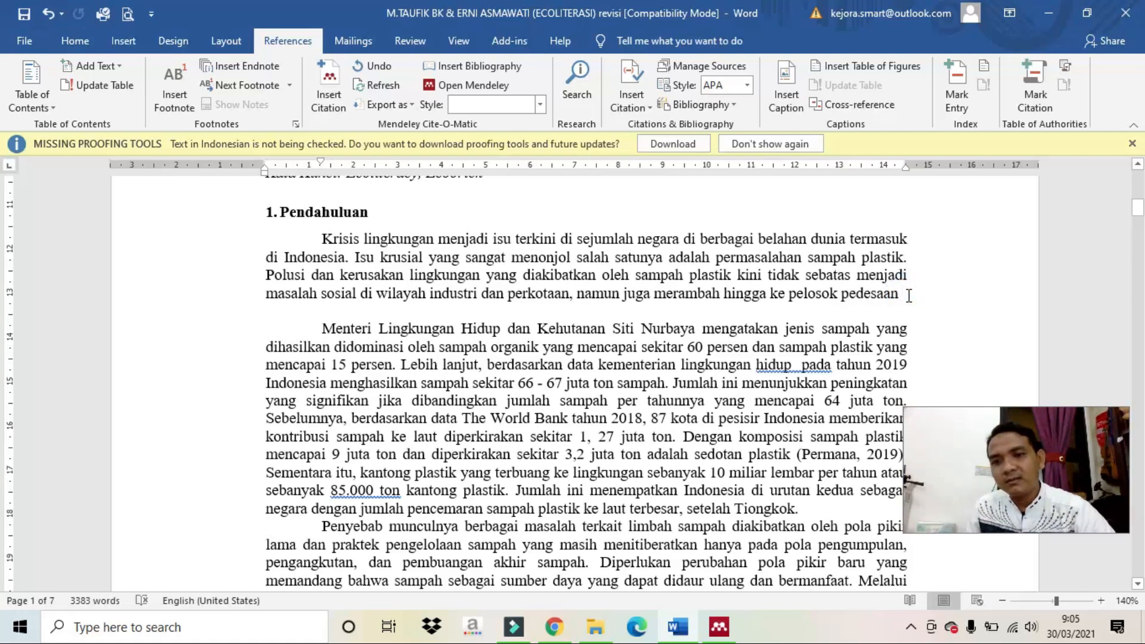
{"action": "left_click", "coordinate": [905, 296]}
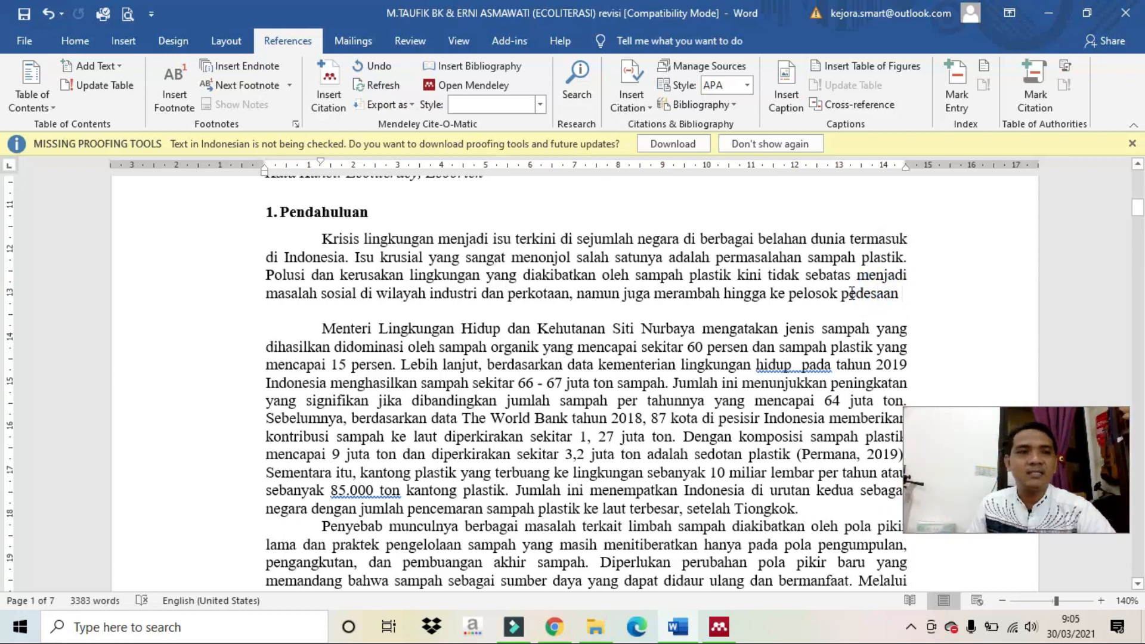
{"action": "left_click", "coordinate": [336, 80]}
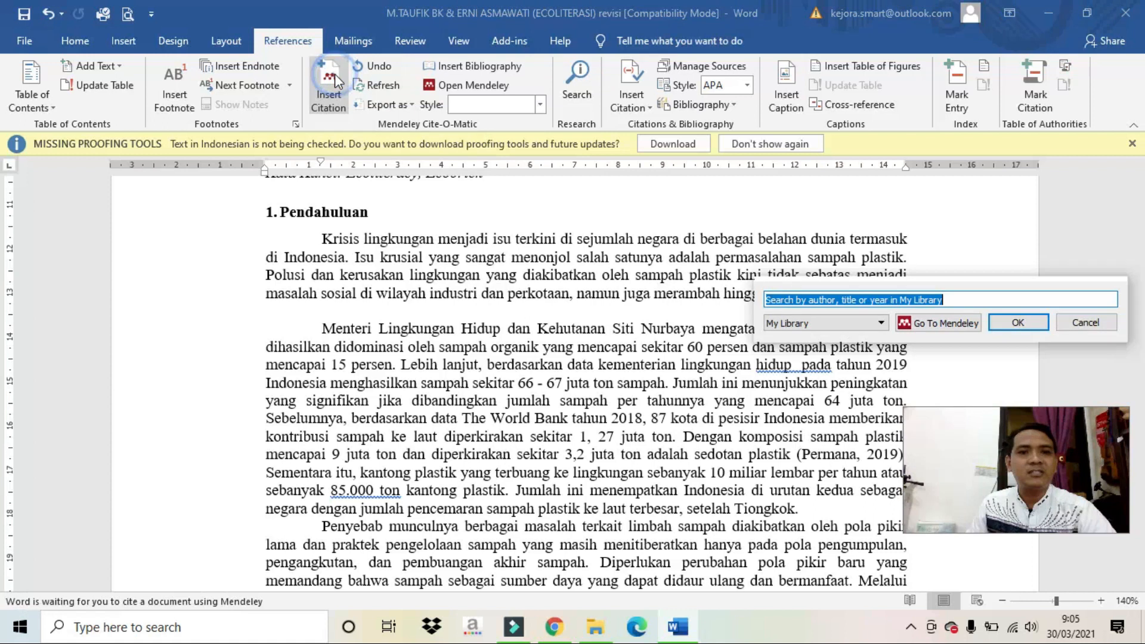
{"action": "left_click", "coordinate": [930, 328]}
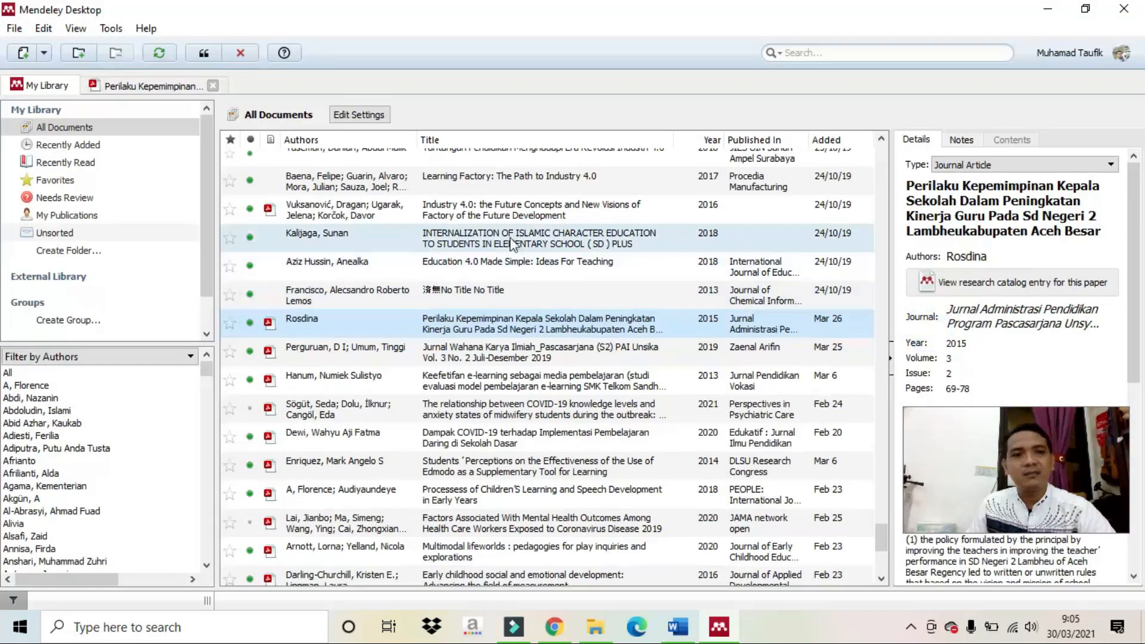
{"action": "left_click", "coordinate": [353, 321]}
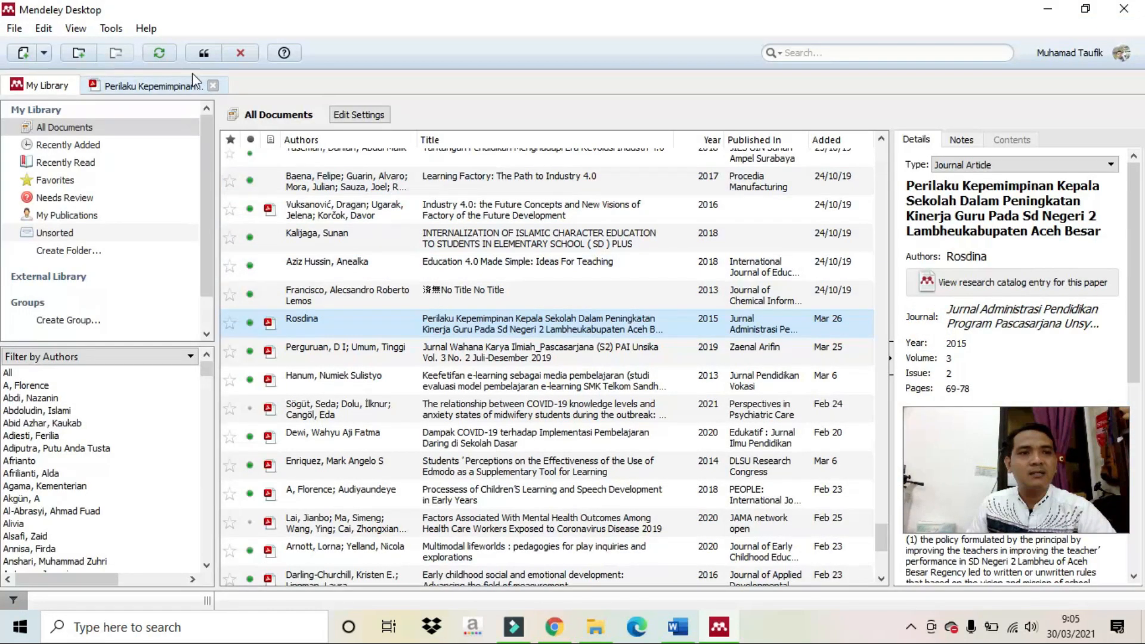
{"action": "left_click", "coordinate": [204, 54]}
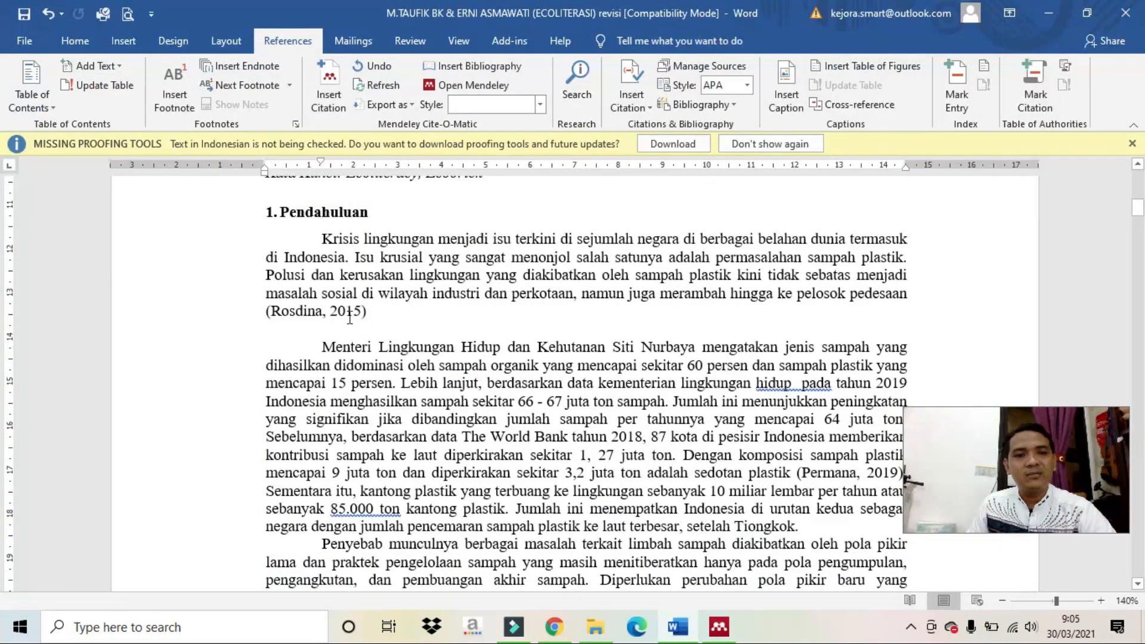
Inspect the new (Rosdina, 2015) citation at the end of the paragraph.
{"action": "left_click", "coordinate": [261, 304]}
{"action": "left_click", "coordinate": [275, 311]}
{"action": "left_click", "coordinate": [383, 321]}
{"action": "left_click", "coordinate": [335, 314]}
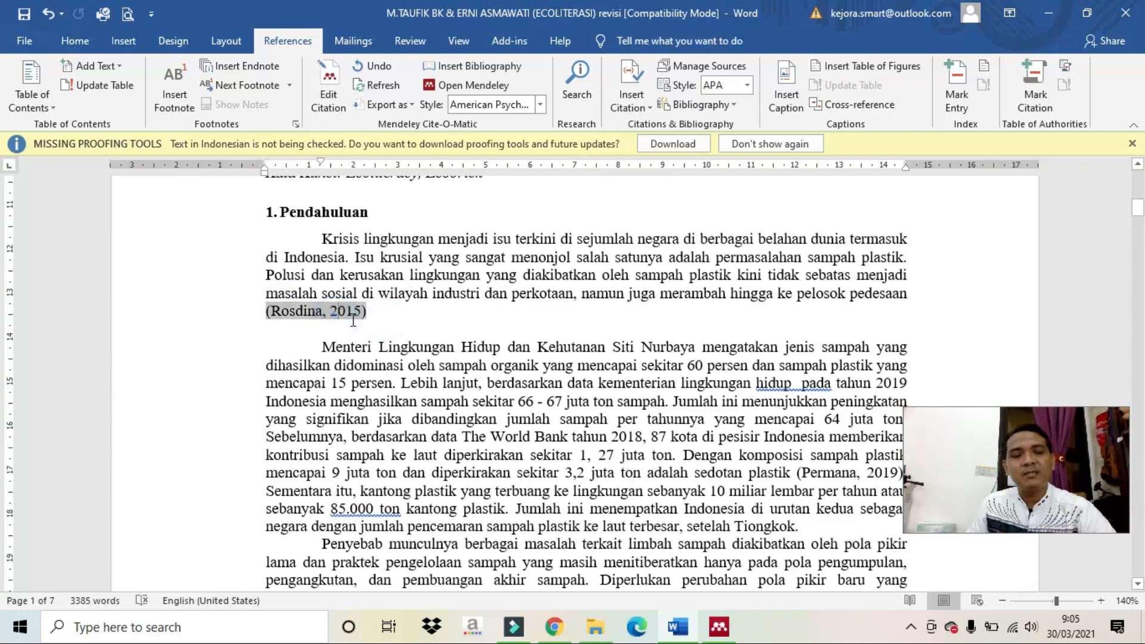
{"action": "left_click", "coordinate": [401, 312]}
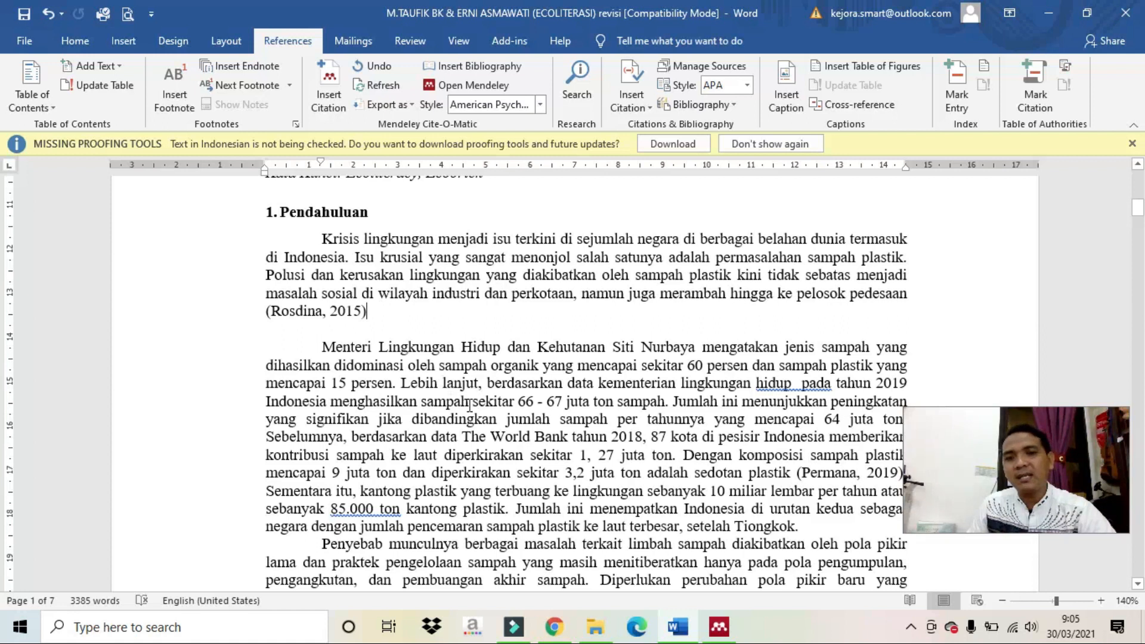
{"action": "left_click", "coordinate": [362, 311]}
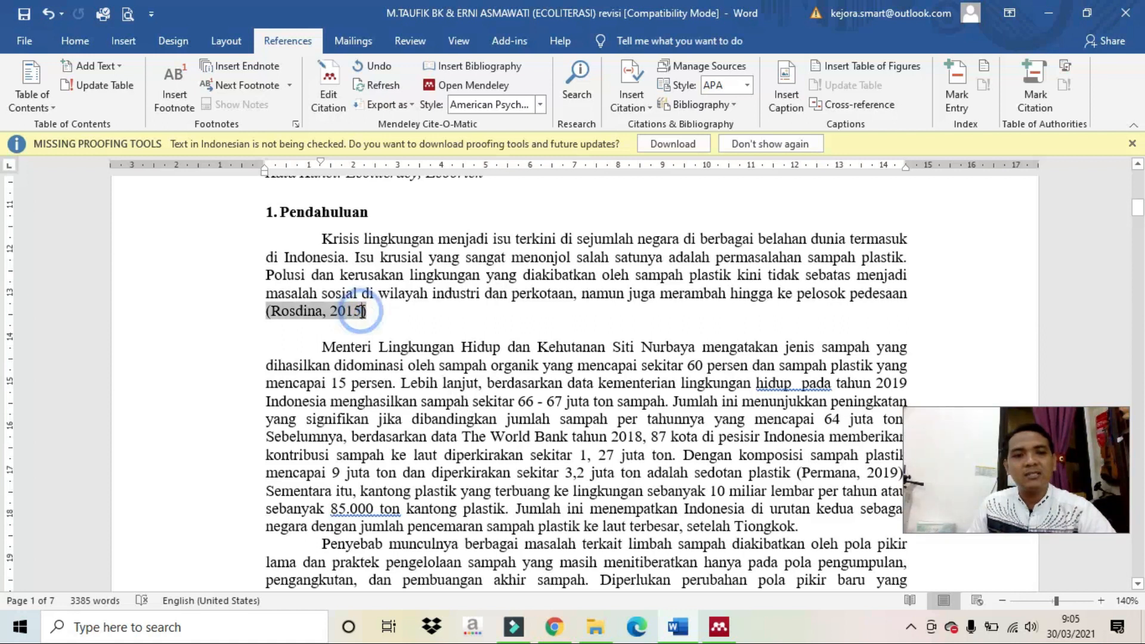
Check the Rosdina paper's PDF in Mendeley for the page number 69 in its footer.
{"action": "left_click", "coordinate": [718, 626]}
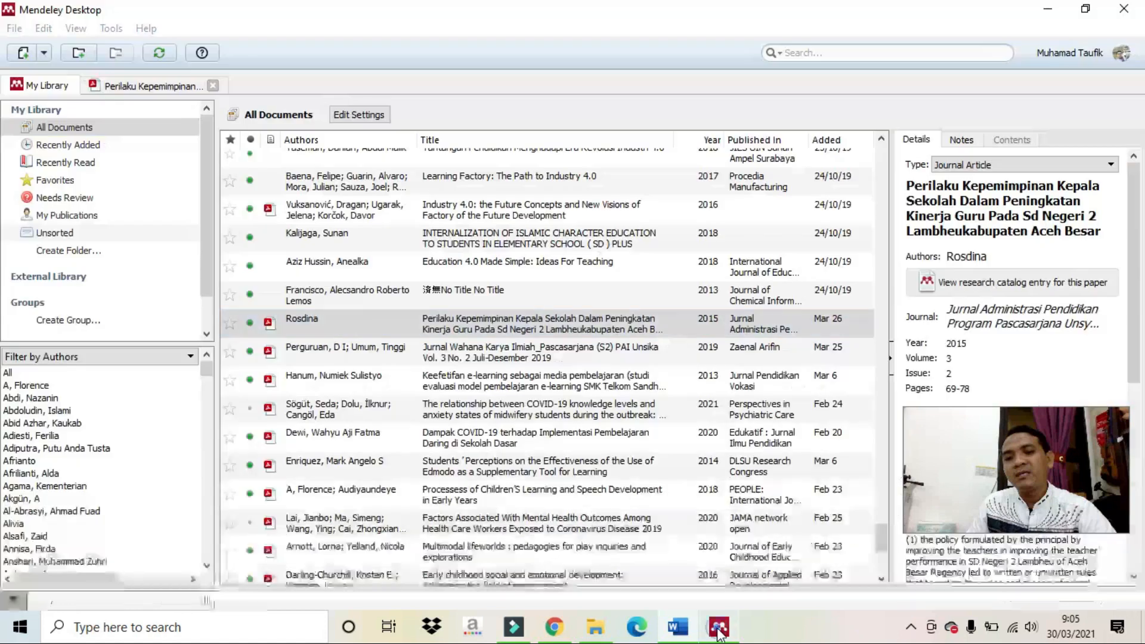
{"action": "double_click", "coordinate": [391, 325]}
{"action": "scroll", "coordinate": [387, 296], "scroll_direction": "down", "scroll_amount": 2}
{"action": "scroll", "coordinate": [387, 296], "scroll_direction": "down", "scroll_amount": 6}
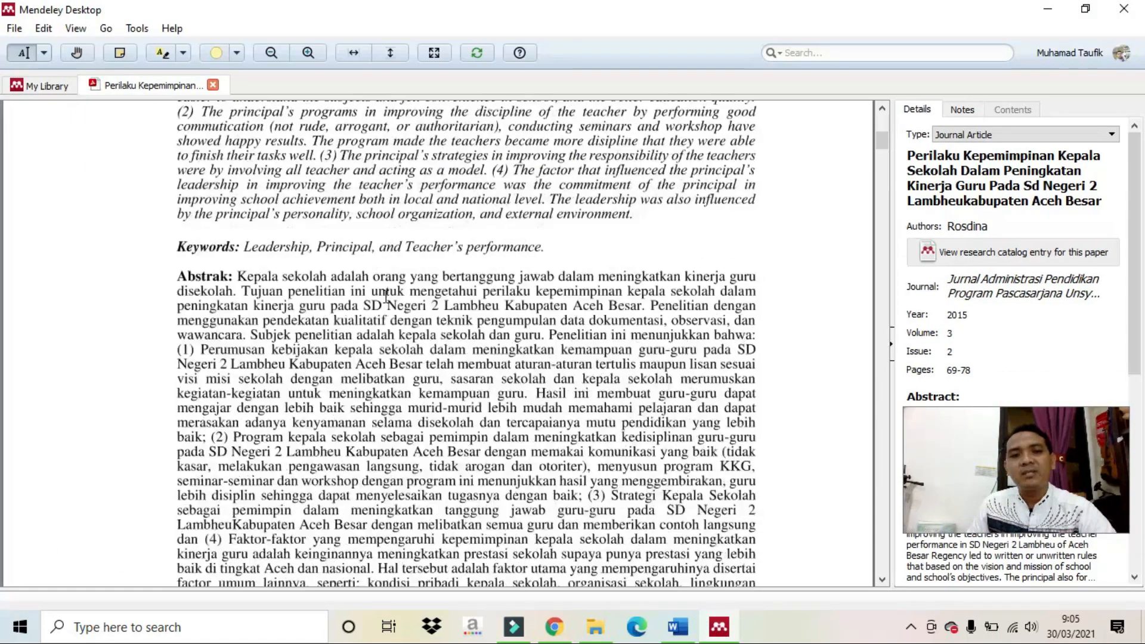
{"action": "left_click_drag", "start_coordinate": [753, 496], "coordinate": [746, 499]}
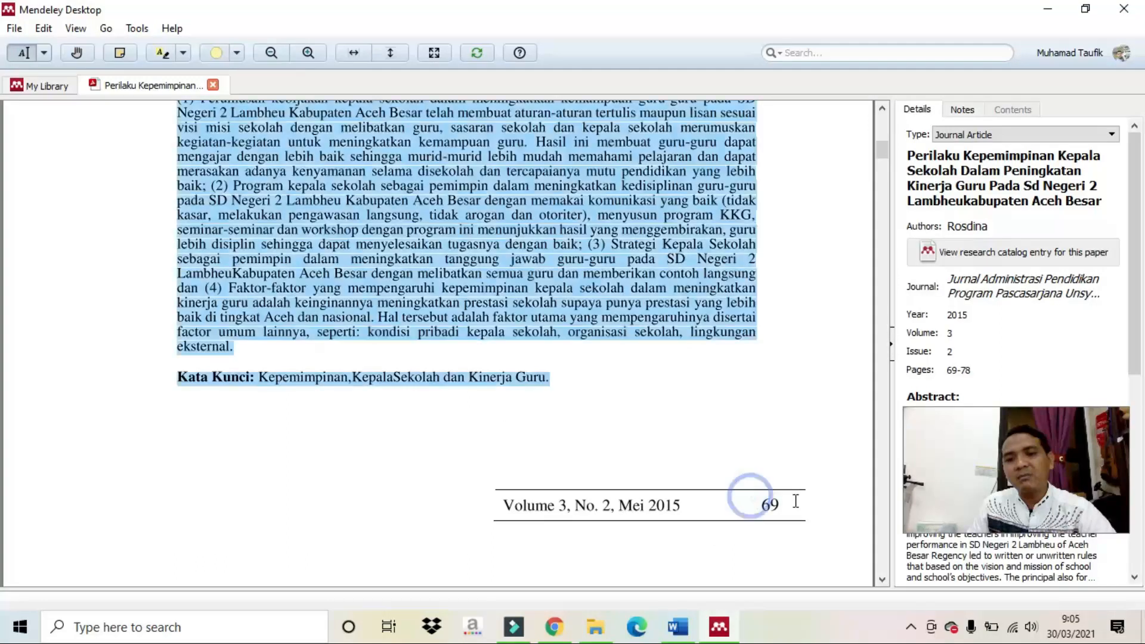
{"action": "left_click", "coordinate": [780, 503]}
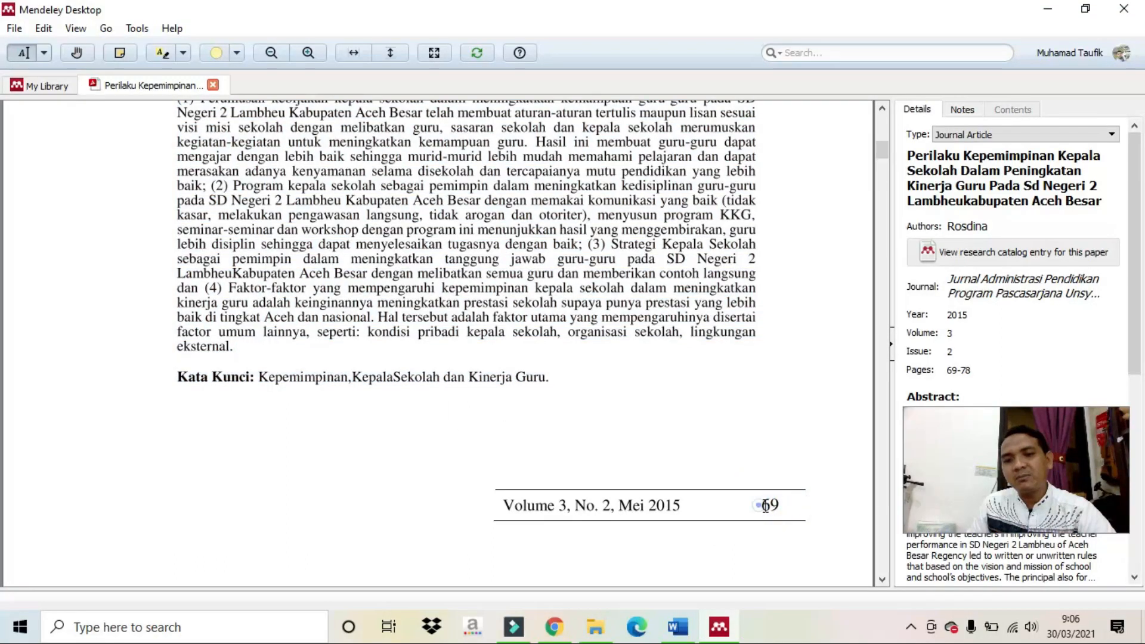
{"action": "triple_click", "coordinate": [768, 506]}
Add ': 69' to the Rosdina citation, keep the manual edit, and end it with a period.
{"action": "left_click", "coordinate": [669, 637]}
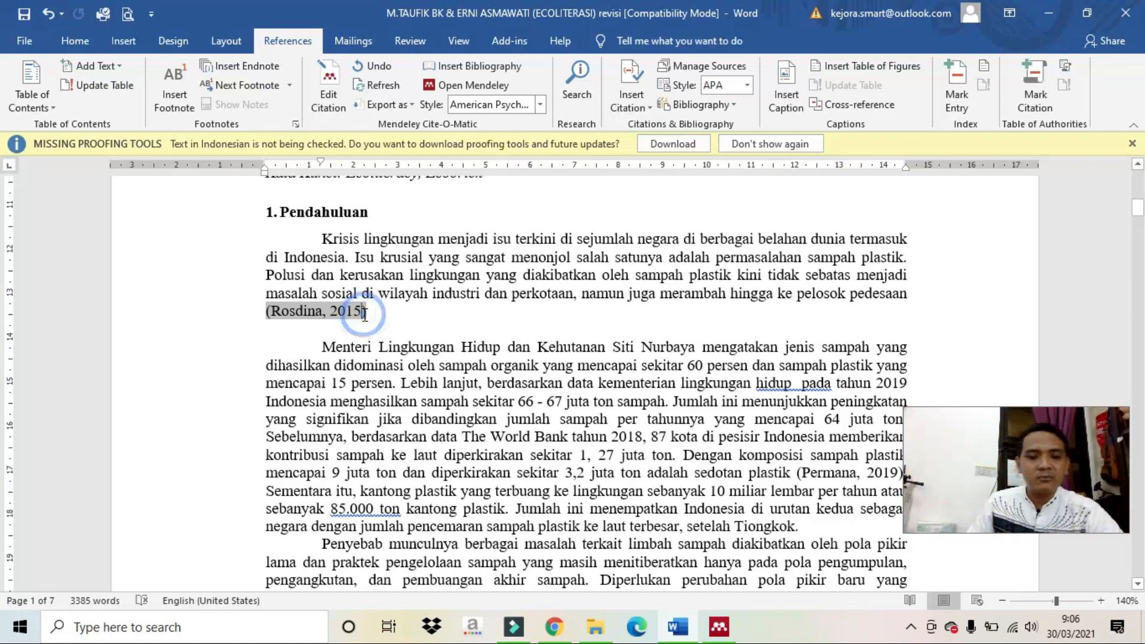
{"action": "type", "text": ": 69"}
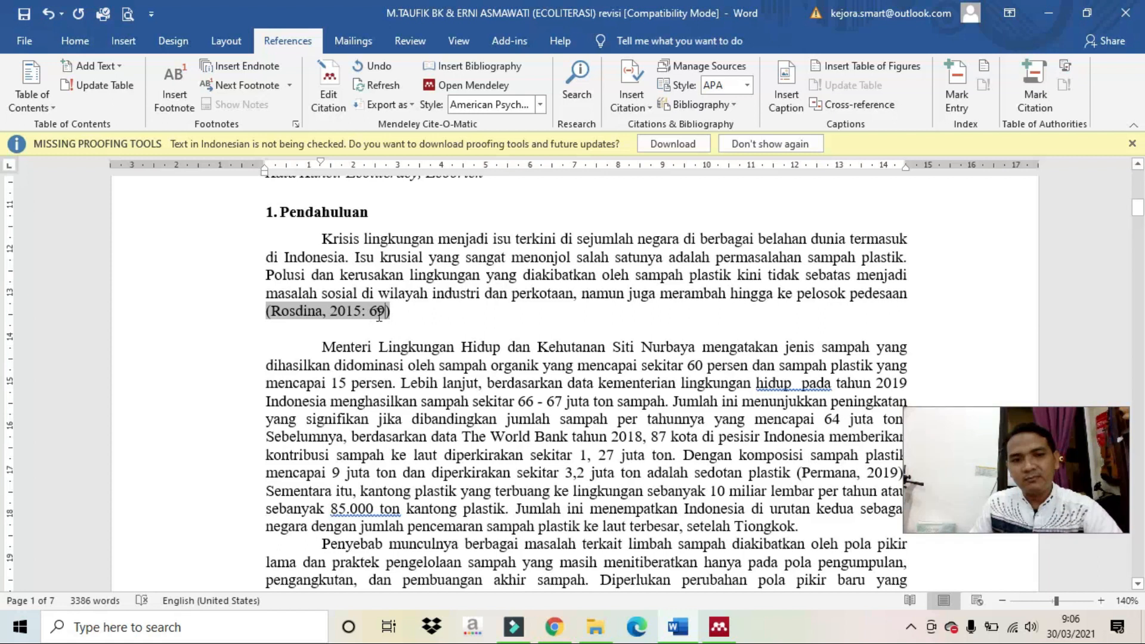
{"action": "left_click", "coordinate": [398, 315]}
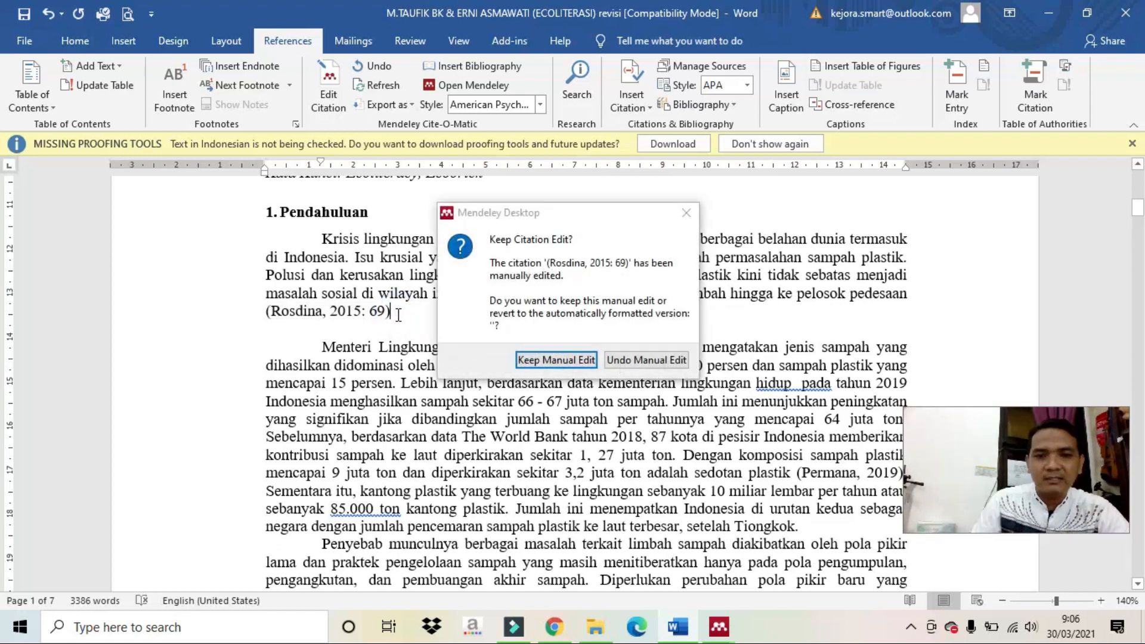
{"action": "left_click", "coordinate": [539, 358]}
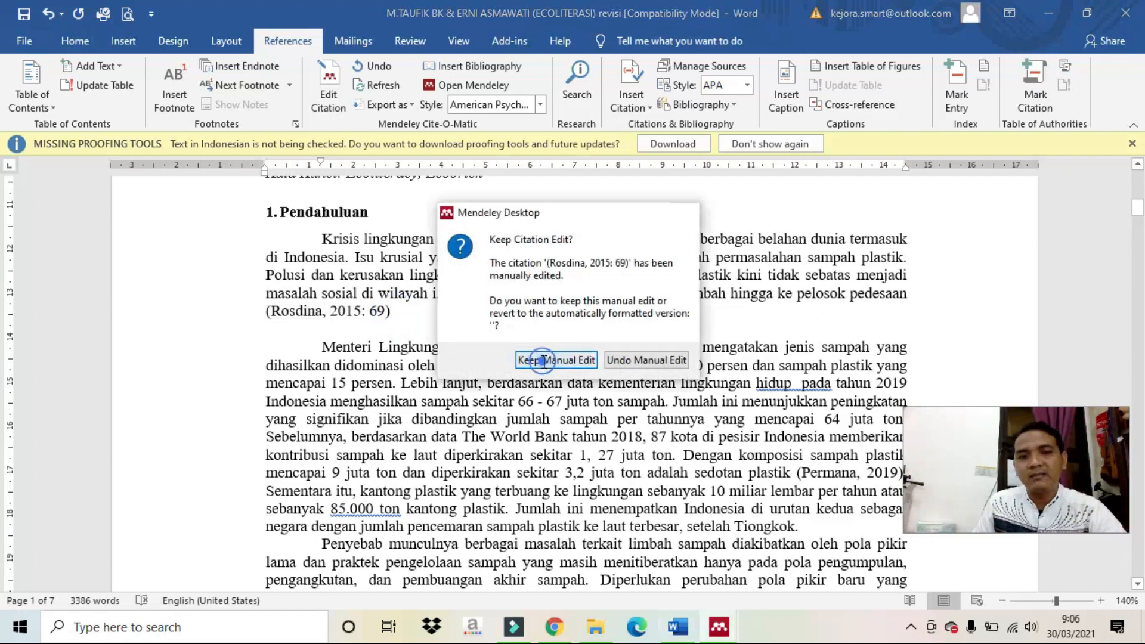
{"action": "type", "text": "."}
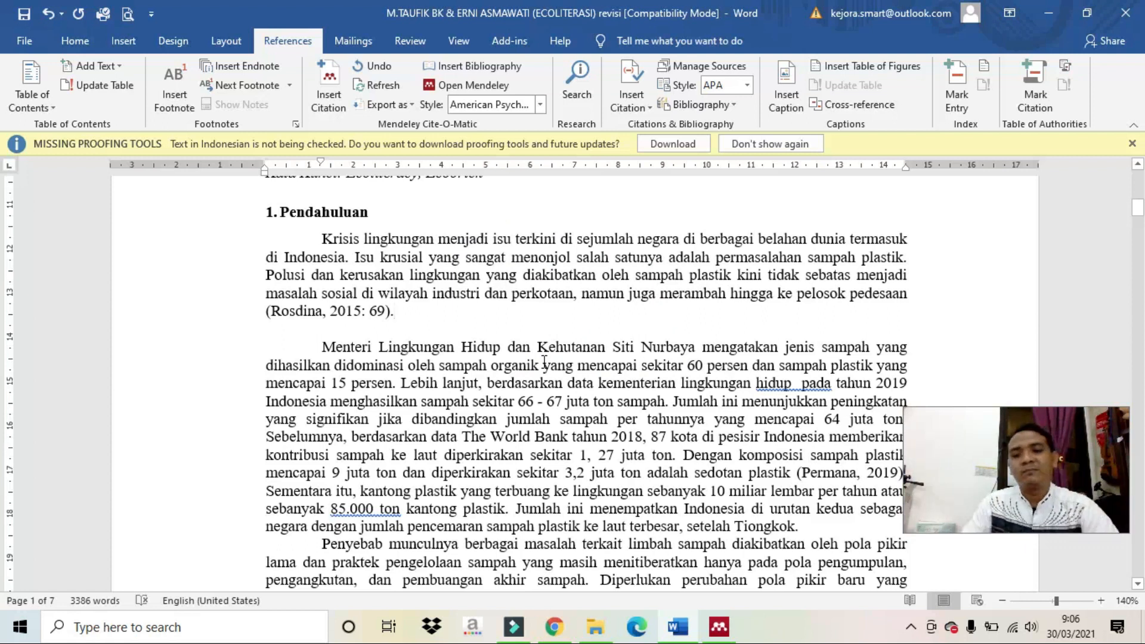
Remove the blank lines between the citation and the Menteri Lingkungan paragraph.
{"action": "key", "text": "Return"}
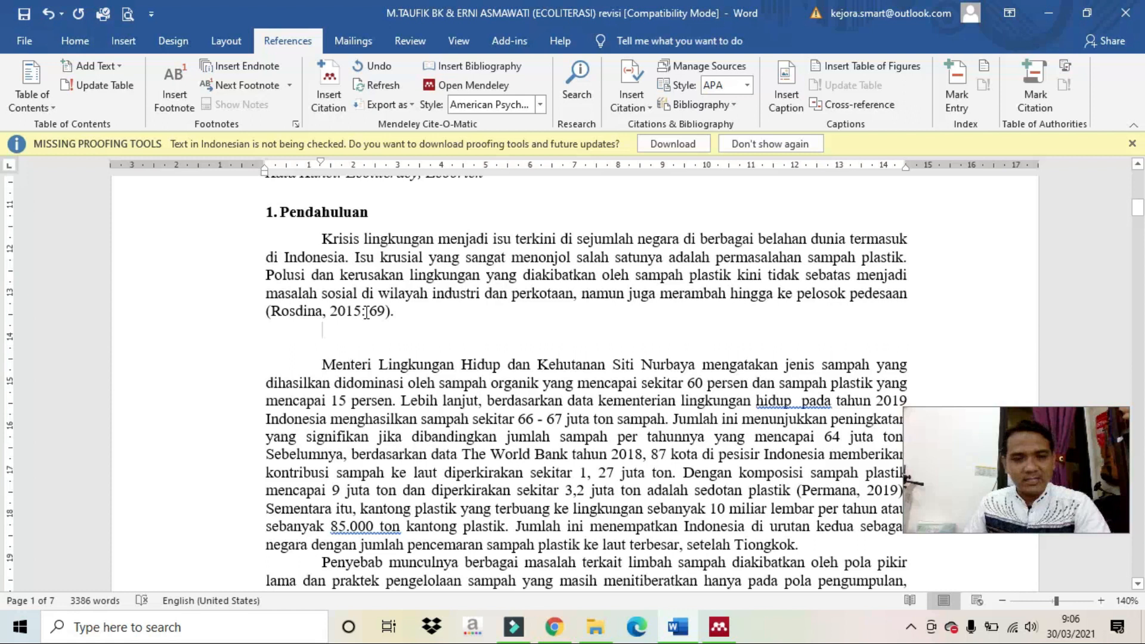
{"action": "key", "text": "Delete"}
{"action": "key", "text": "Delete"}
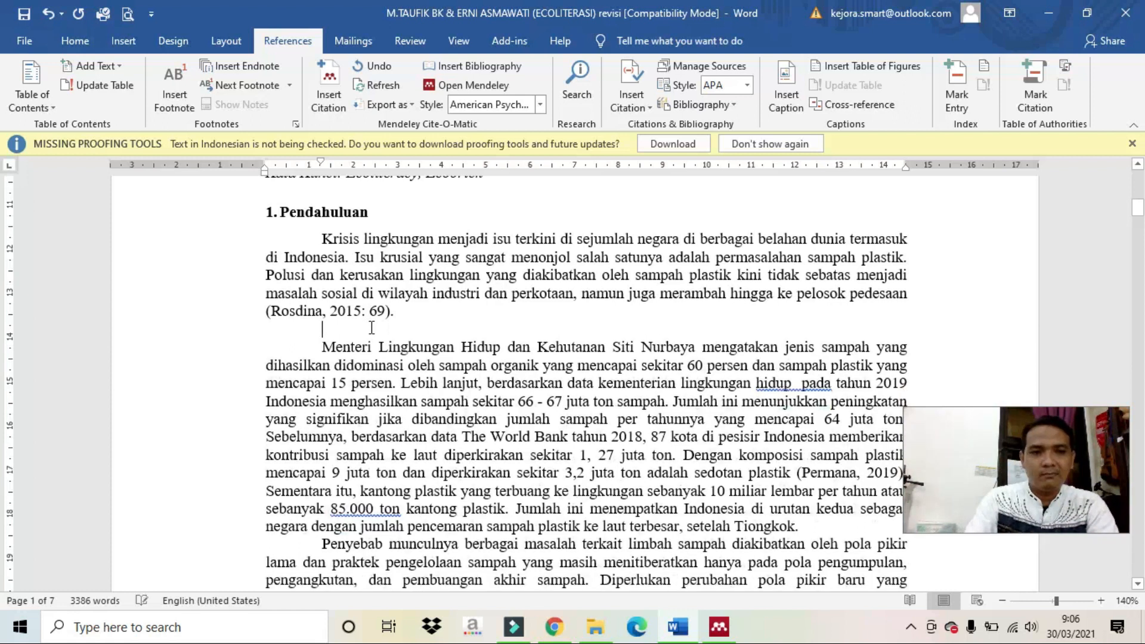
{"action": "scroll", "coordinate": [372, 328], "scroll_direction": "down", "scroll_amount": 1}
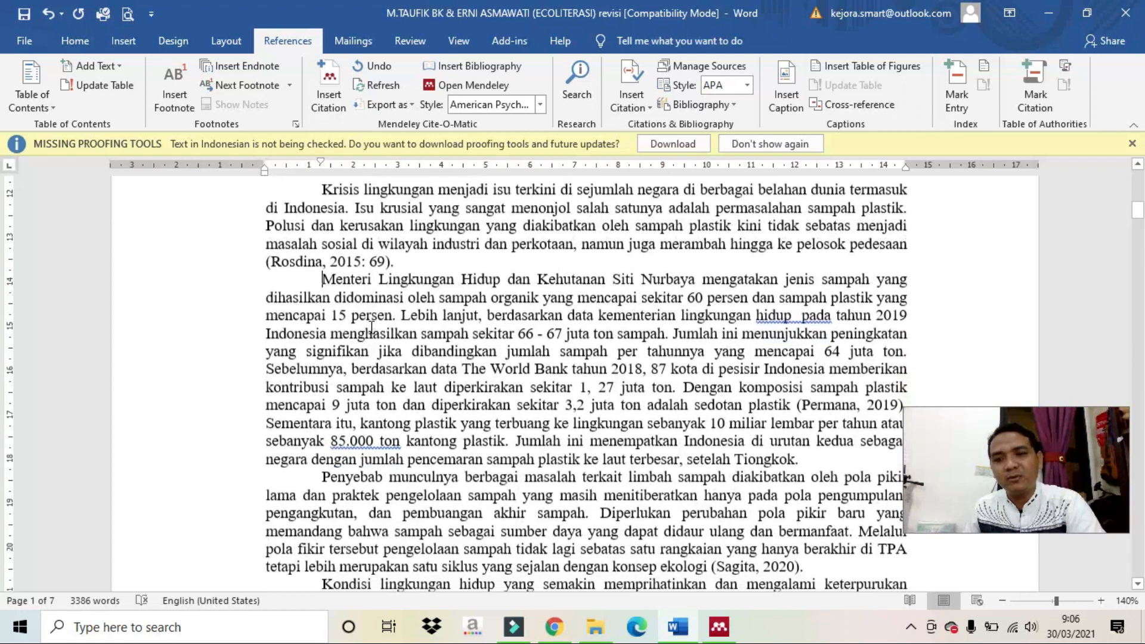
{"action": "scroll", "coordinate": [607, 591], "scroll_direction": "up", "scroll_amount": 1}
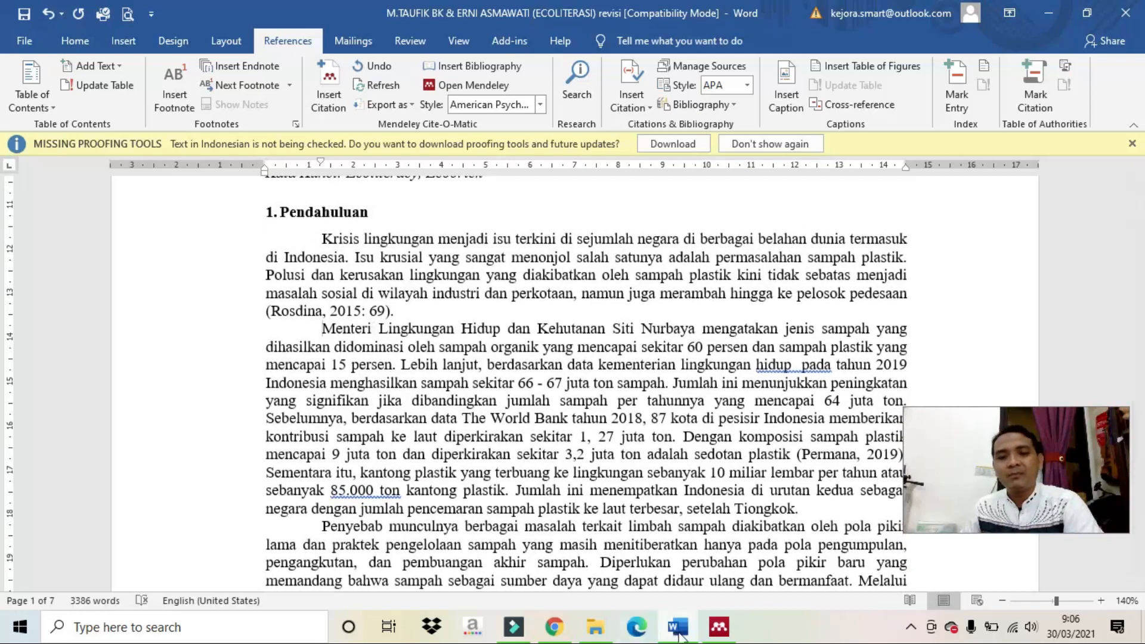
{"action": "left_click", "coordinate": [666, 547]}
{"action": "scroll", "coordinate": [604, 416], "scroll_direction": "up", "scroll_amount": 3}
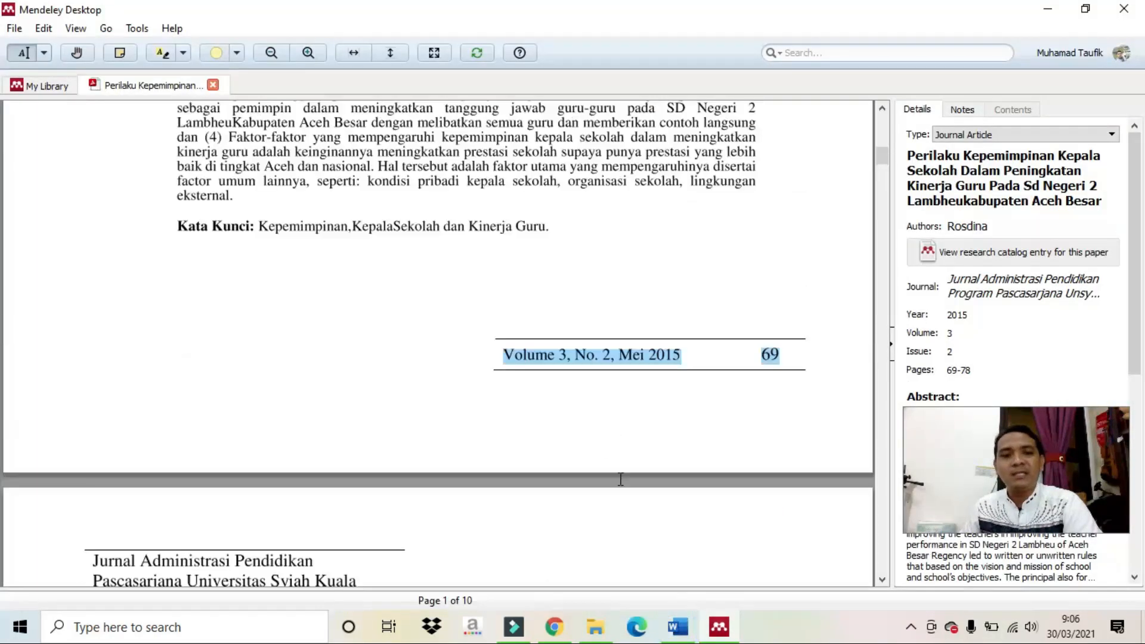
{"action": "left_click", "coordinate": [677, 626]}
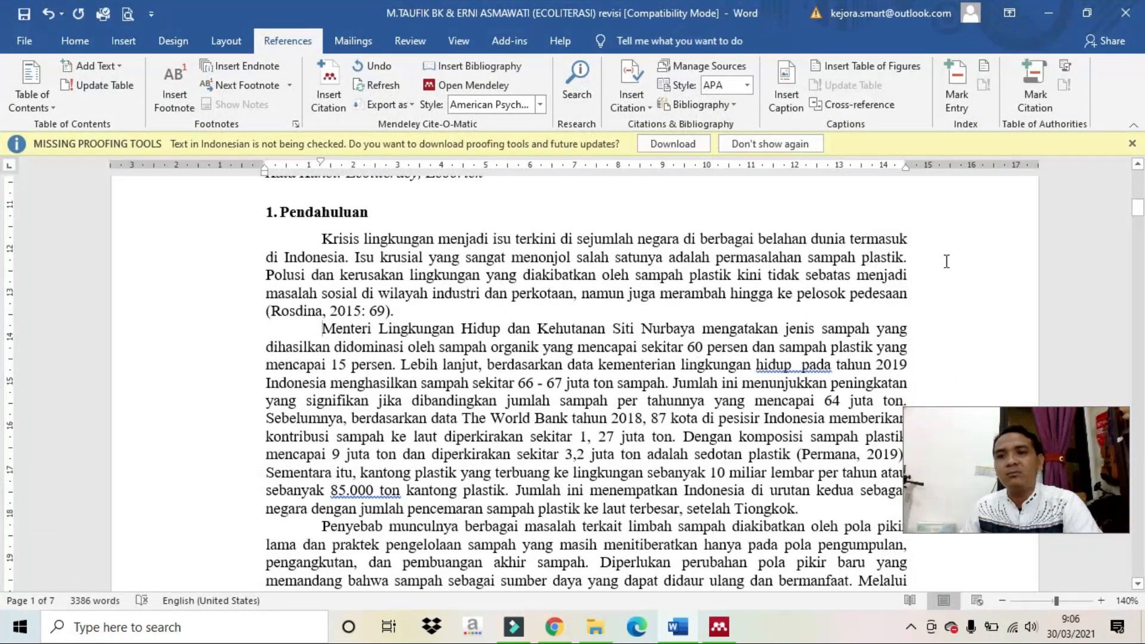
Scroll to the page 6 reference list, look at the Goleman 2010 entry, then switch to Mendeley.
{"action": "left_click_drag", "start_coordinate": [1138, 207], "coordinate": [1140, 517]}
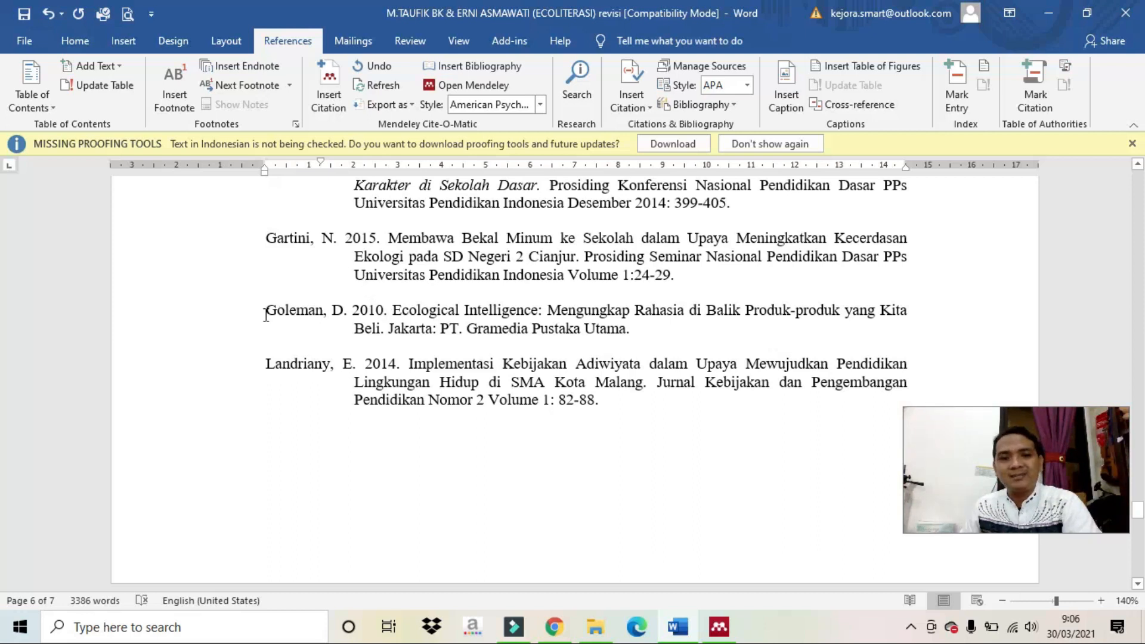
{"action": "left_click", "coordinate": [245, 308]}
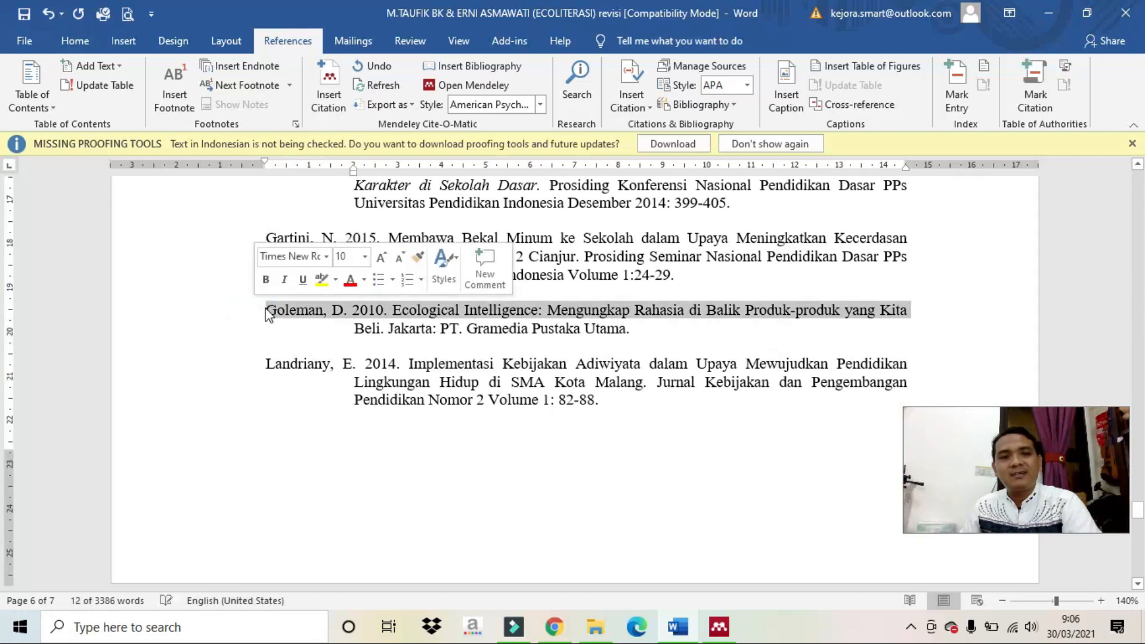
{"action": "left_click", "coordinate": [372, 326]}
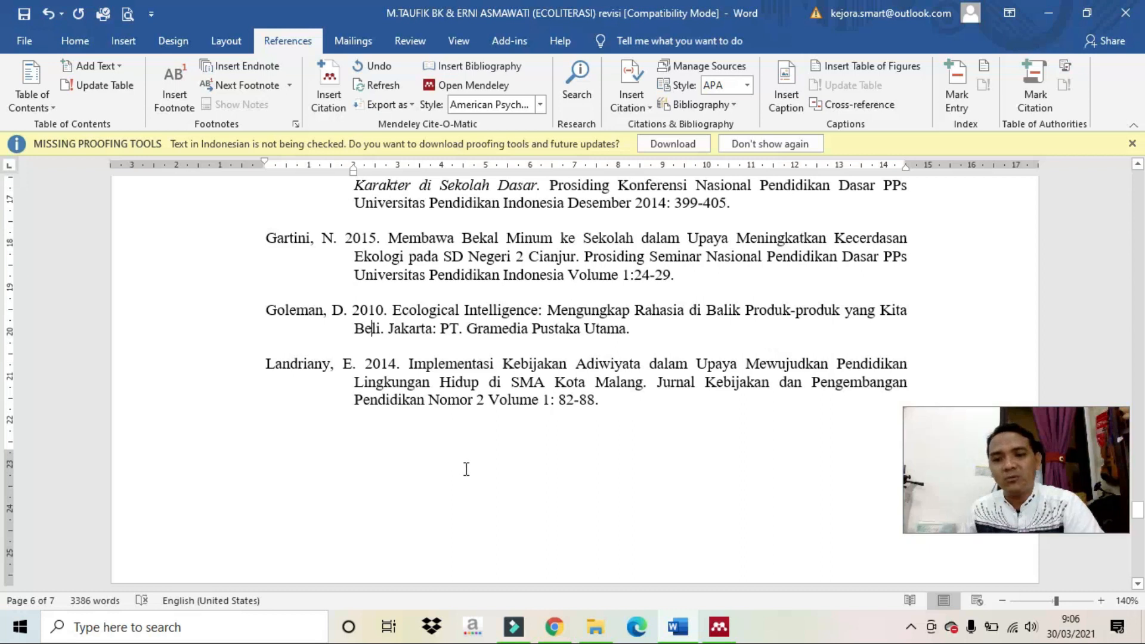
{"action": "left_click", "coordinate": [720, 628]}
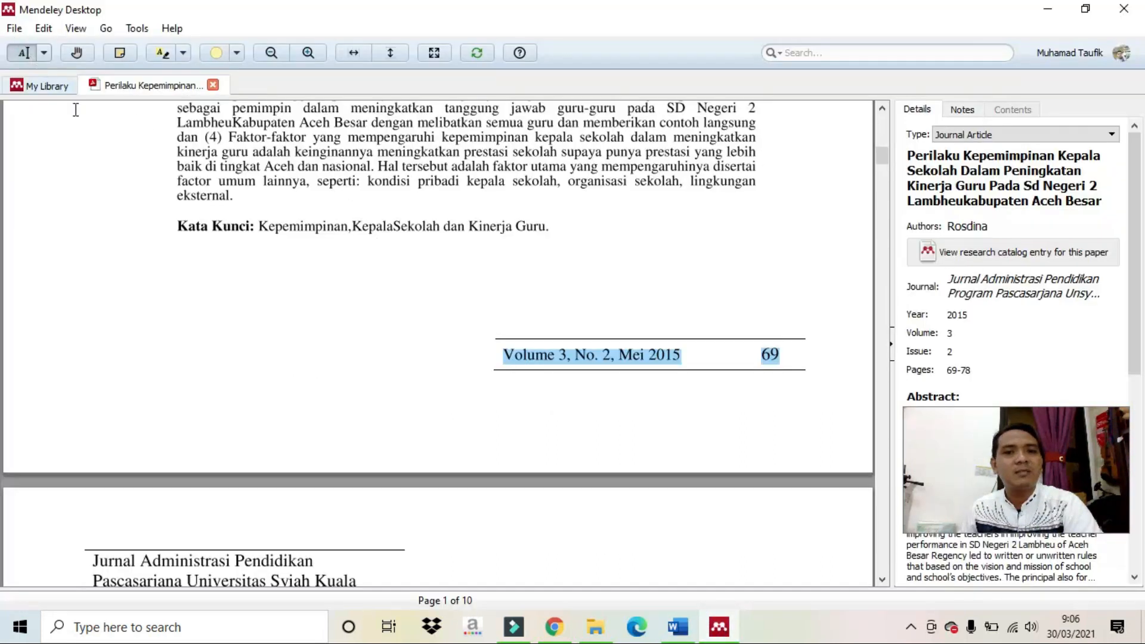
Create a new manually entered Mendeley document of type Book.
{"action": "left_click", "coordinate": [50, 90]}
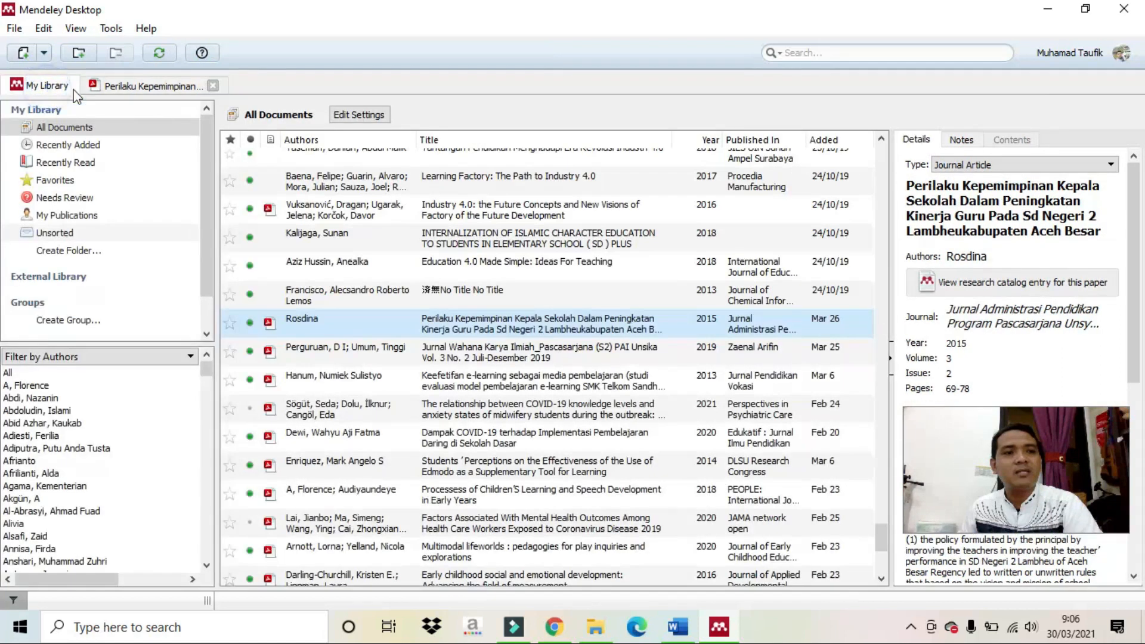
{"action": "left_click", "coordinate": [210, 87]}
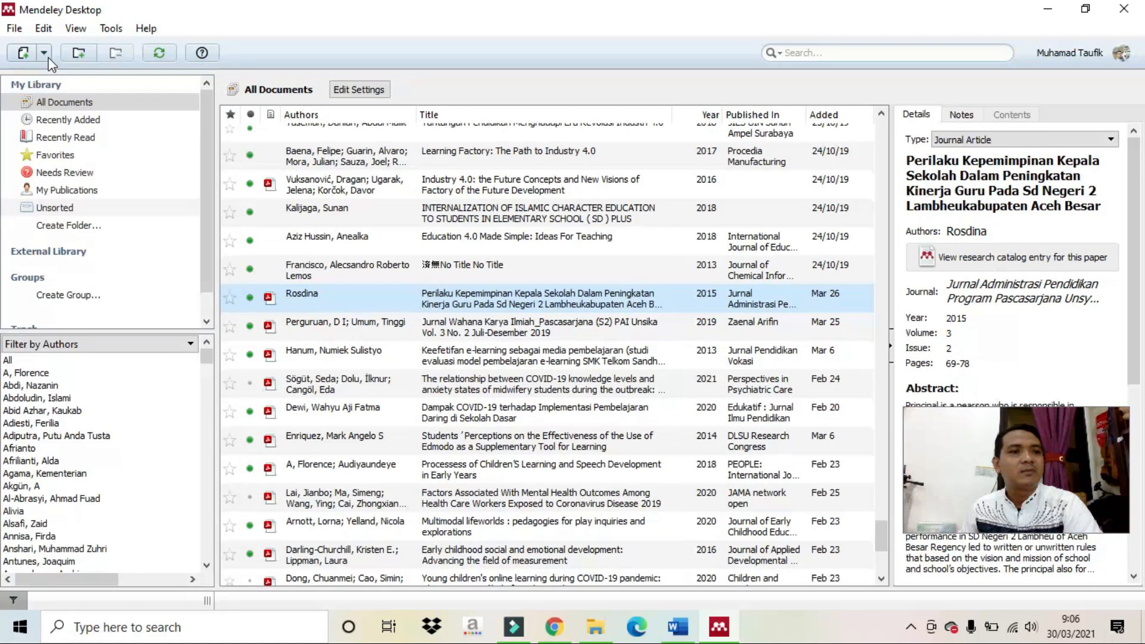
{"action": "left_click", "coordinate": [45, 54]}
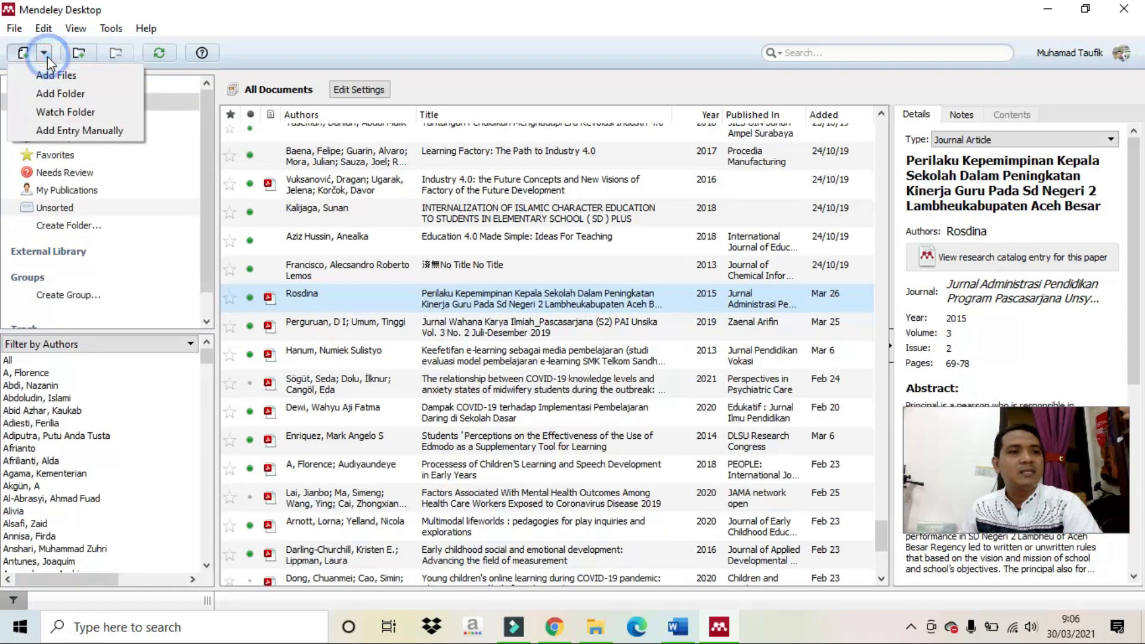
{"action": "left_click", "coordinate": [66, 129]}
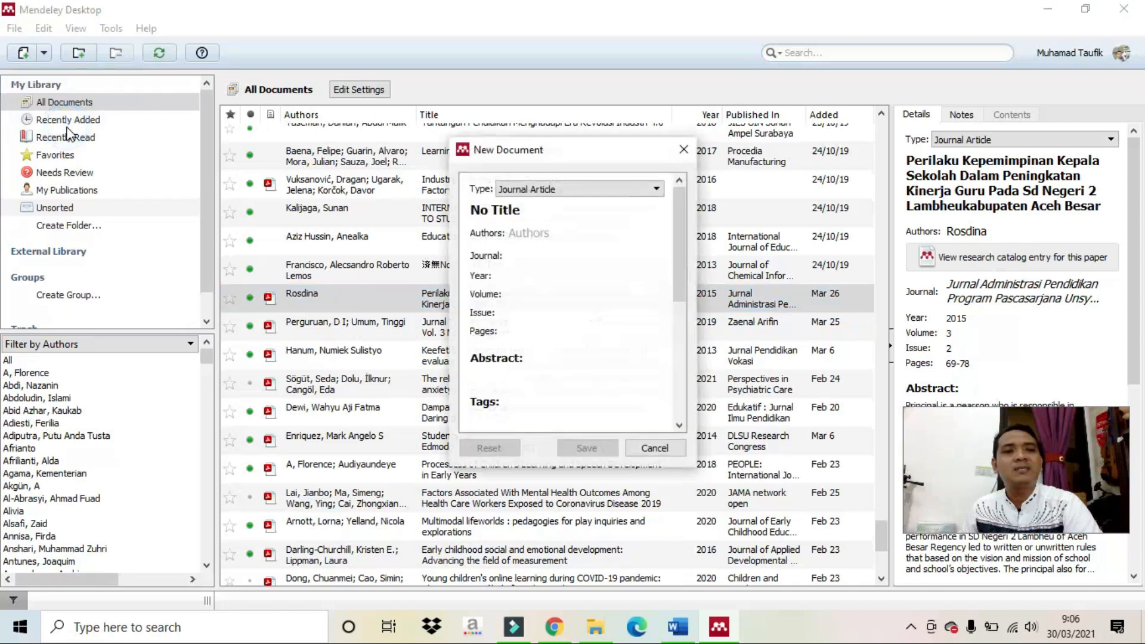
{"action": "left_click", "coordinate": [547, 191]}
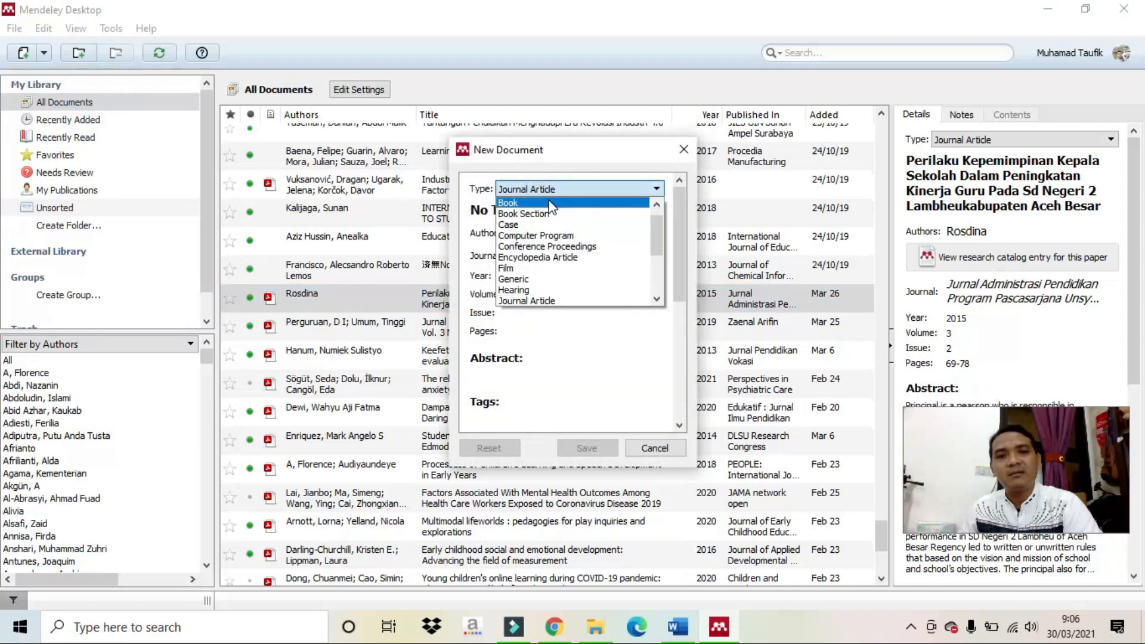
{"action": "left_click", "coordinate": [550, 203]}
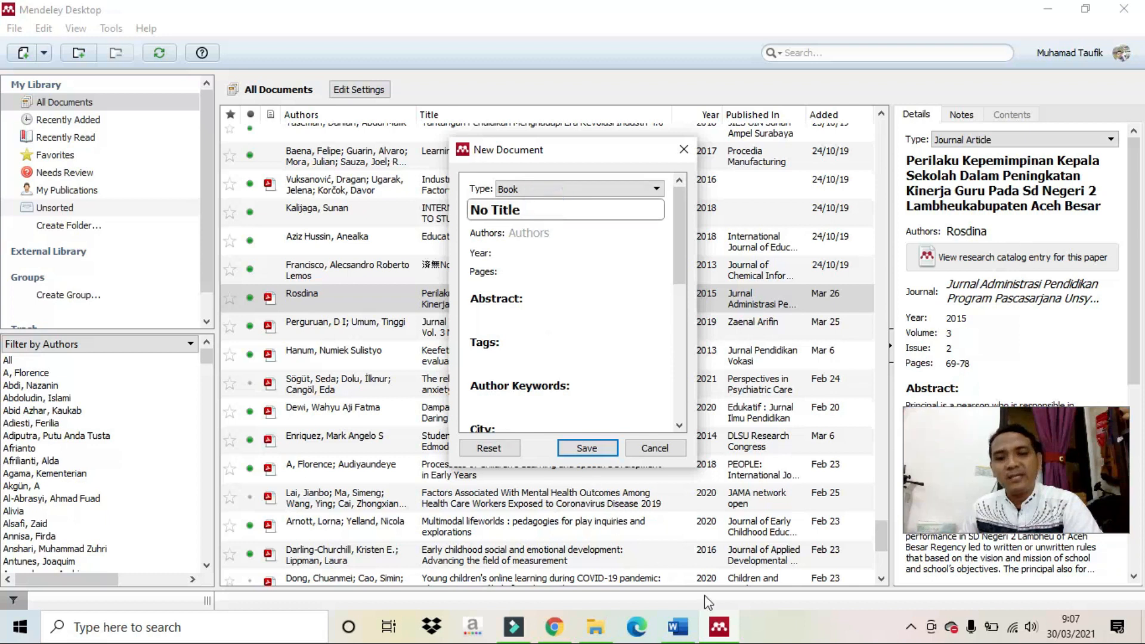
Copy the Goleman book title from the Word reference list into the new entry's Title field.
{"action": "left_click", "coordinate": [678, 627]}
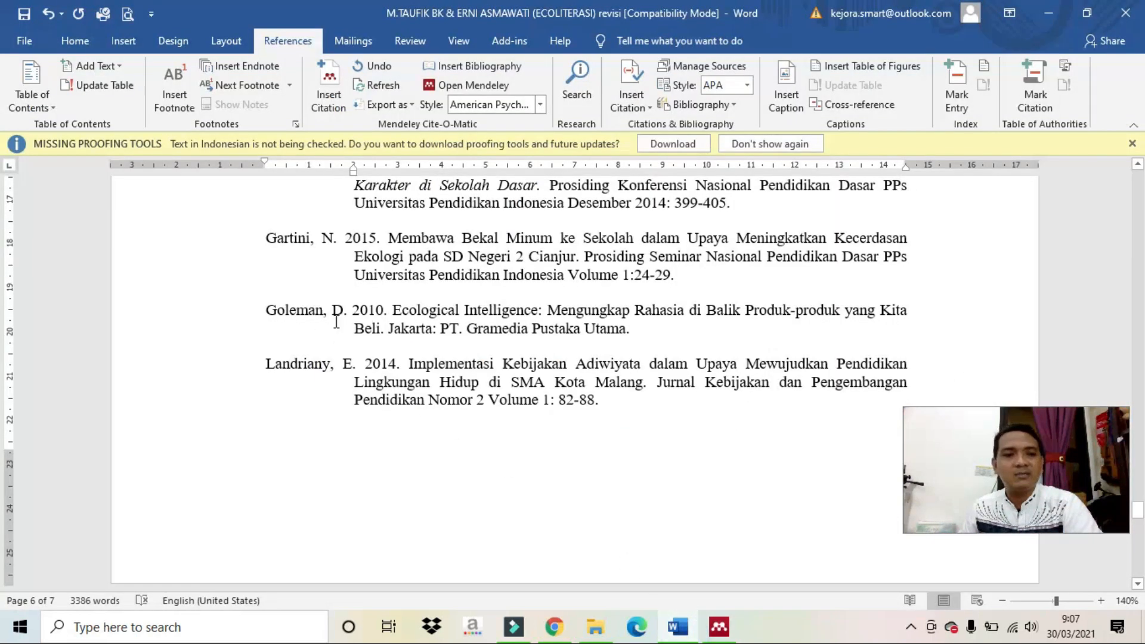
{"action": "left_click_drag", "start_coordinate": [393, 309], "coordinate": [380, 332]}
{"action": "right_click", "coordinate": [376, 336]}
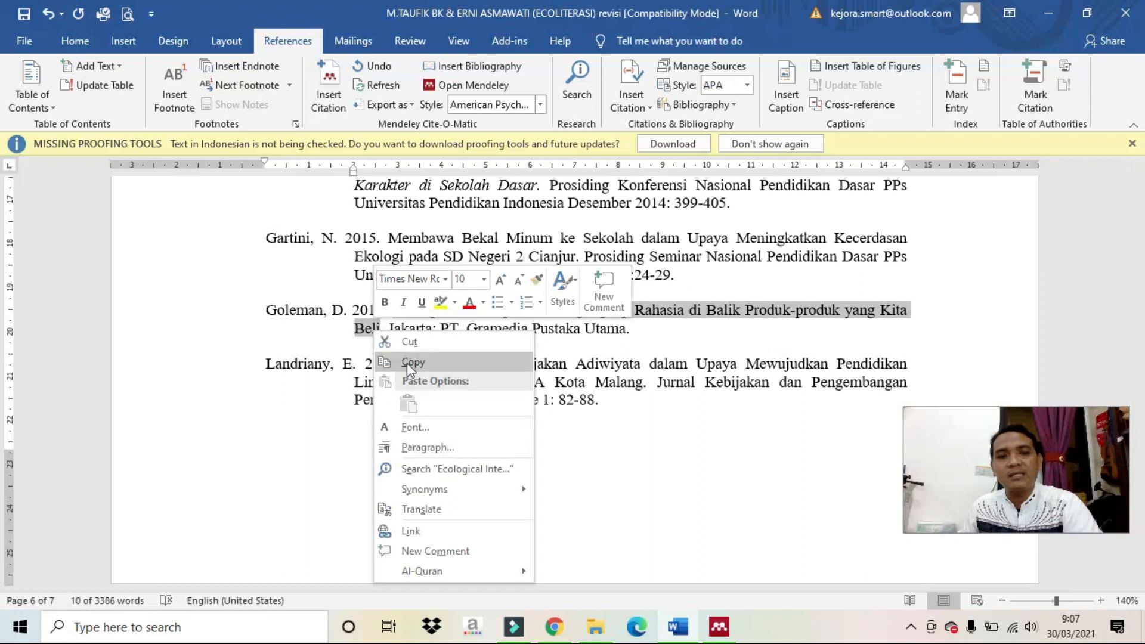
{"action": "left_click", "coordinate": [407, 363]}
{"action": "left_click", "coordinate": [719, 627]}
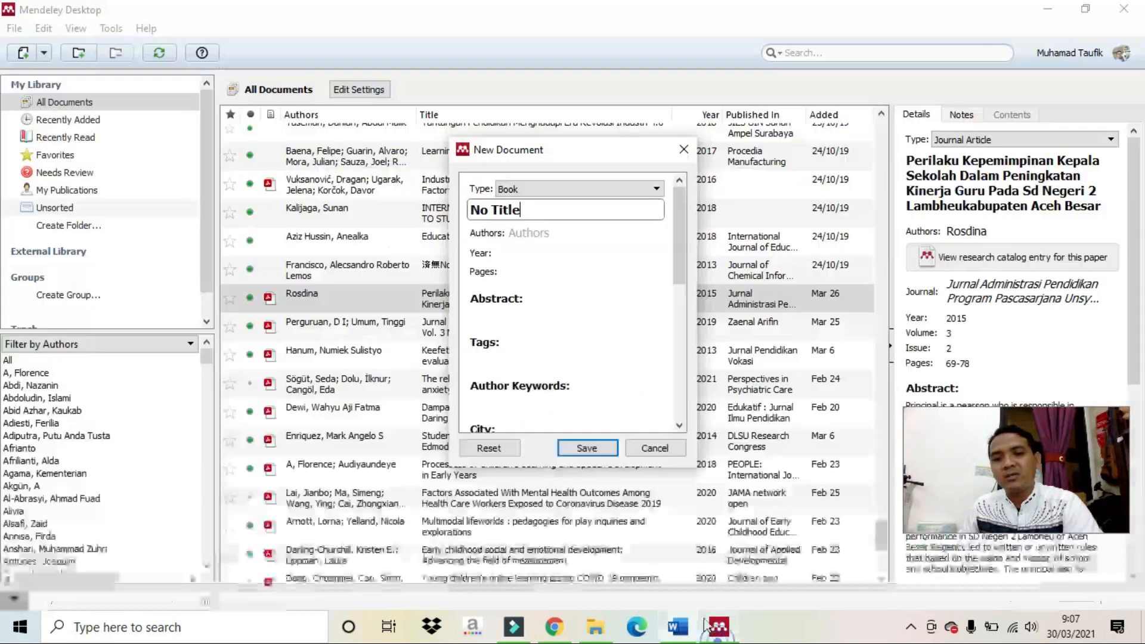
{"action": "key", "text": "ctrl+v"}
{"action": "left_click", "coordinate": [510, 264]}
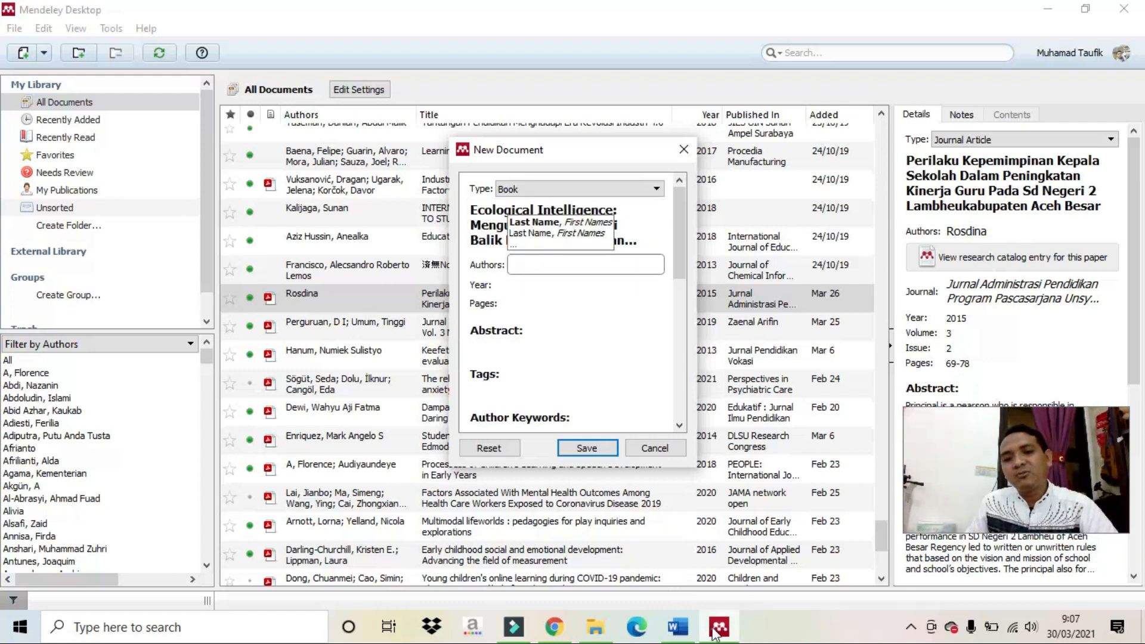
{"action": "mouse_move", "coordinate": [679, 633]}
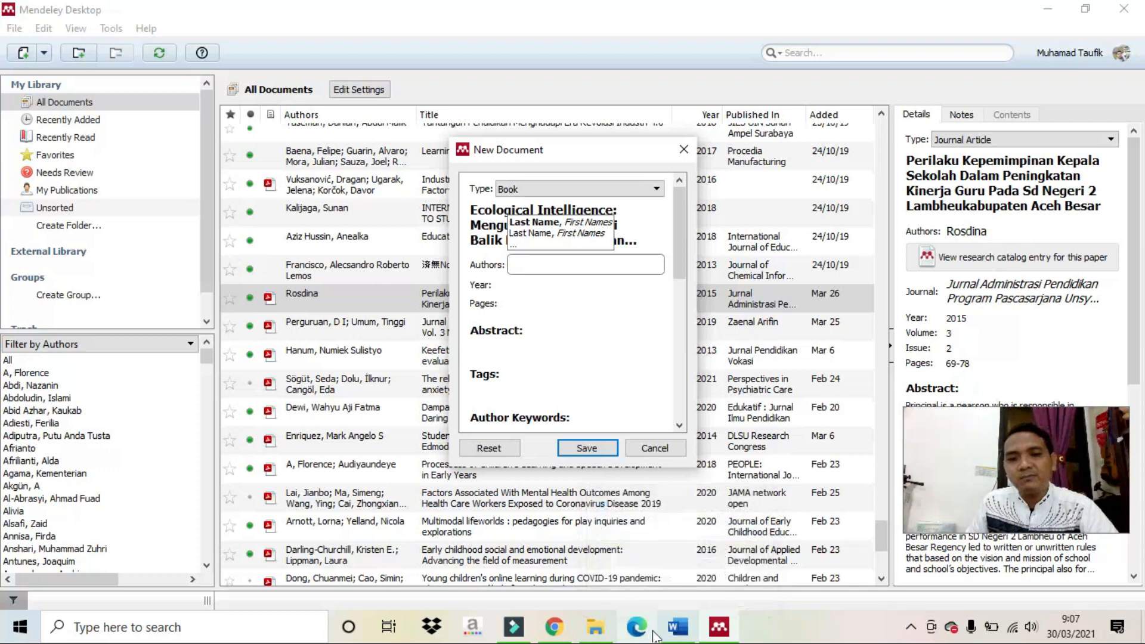
{"action": "left_click", "coordinate": [668, 605]}
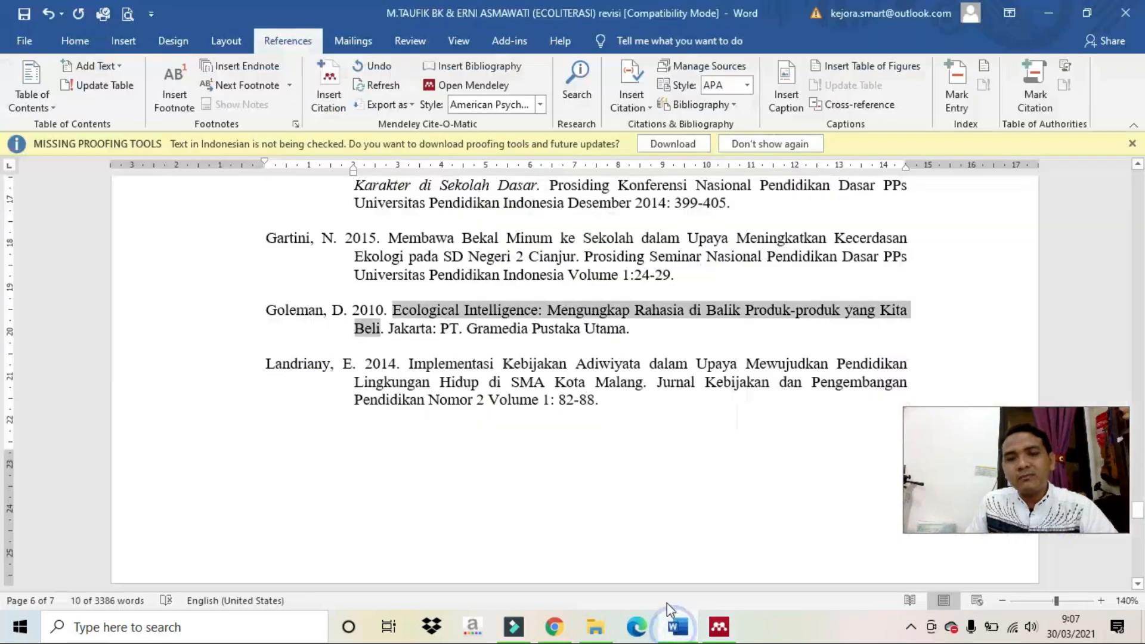
{"action": "left_click", "coordinate": [347, 328]}
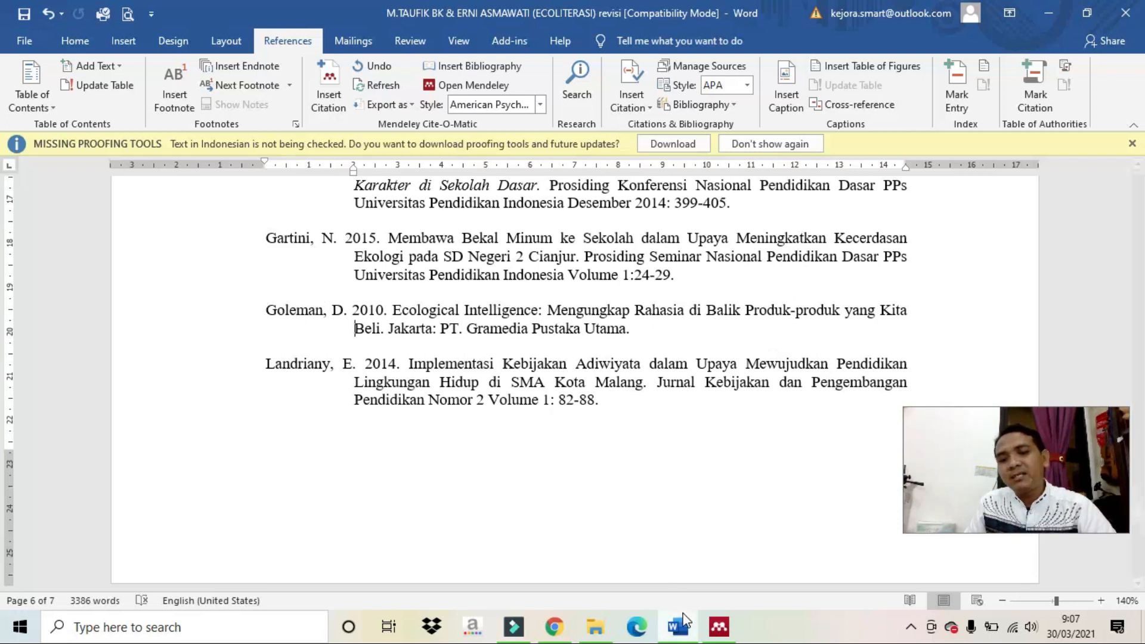
Enter author 'Goleman, Daniel' and year 2010, leaving Pages empty.
{"action": "left_click", "coordinate": [720, 627]}
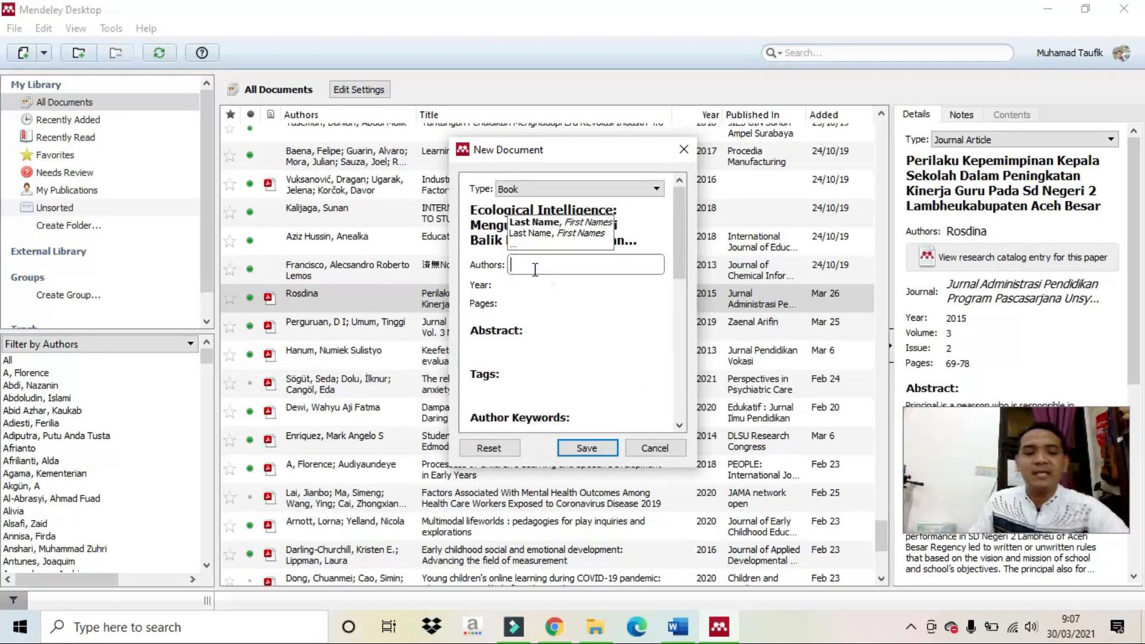
{"action": "type", "text": "Golem"}
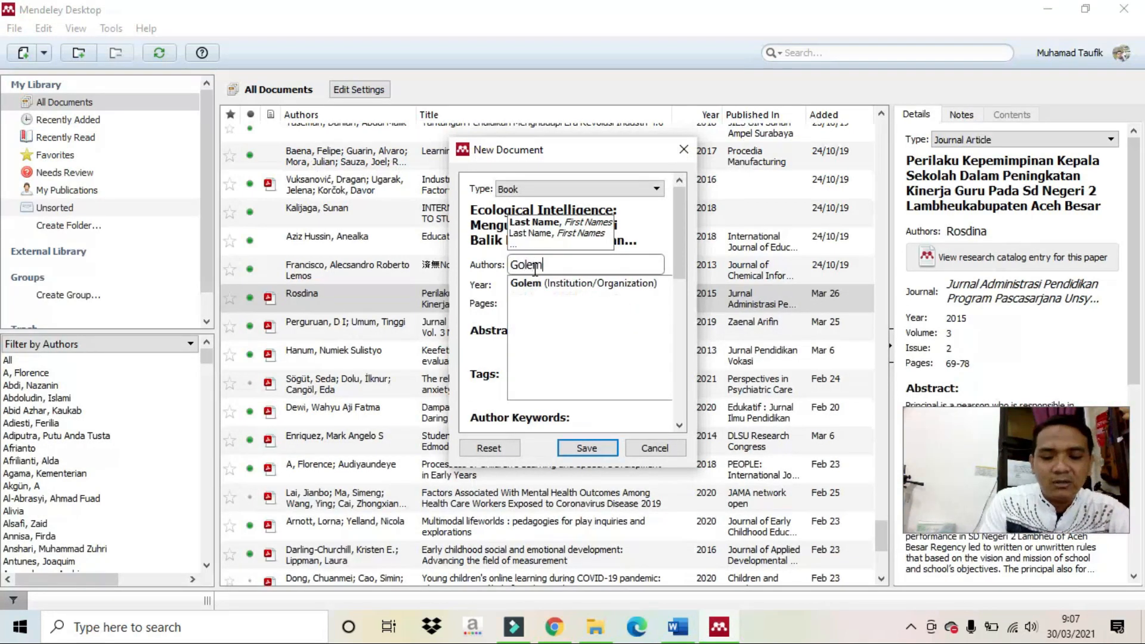
{"action": "type", "text": "an, Daniel"}
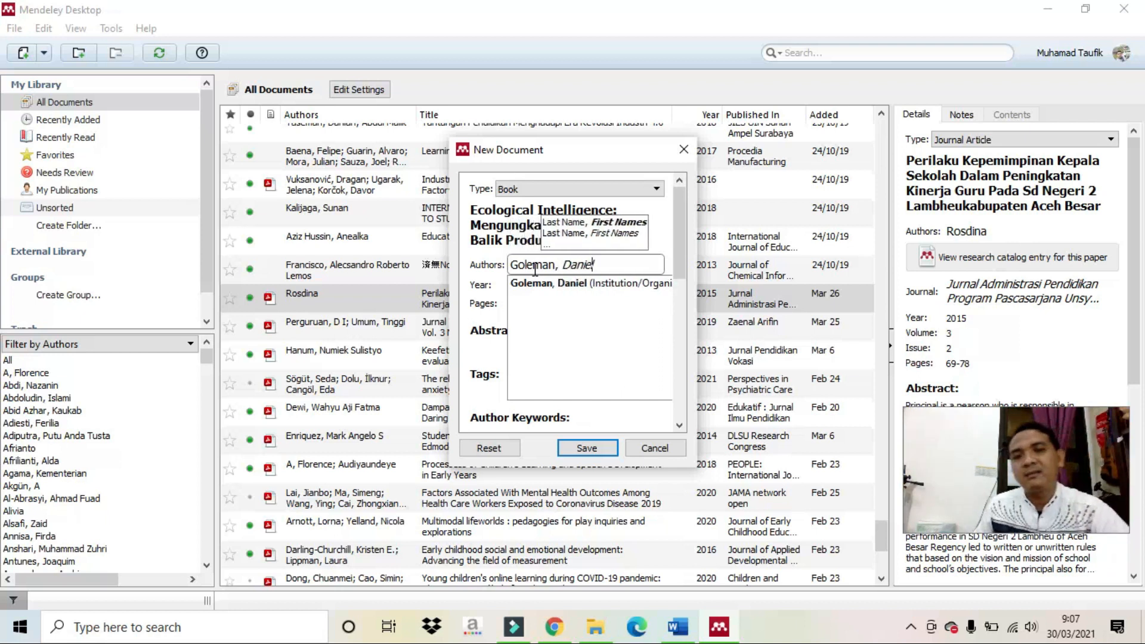
{"action": "key", "text": "Tab"}
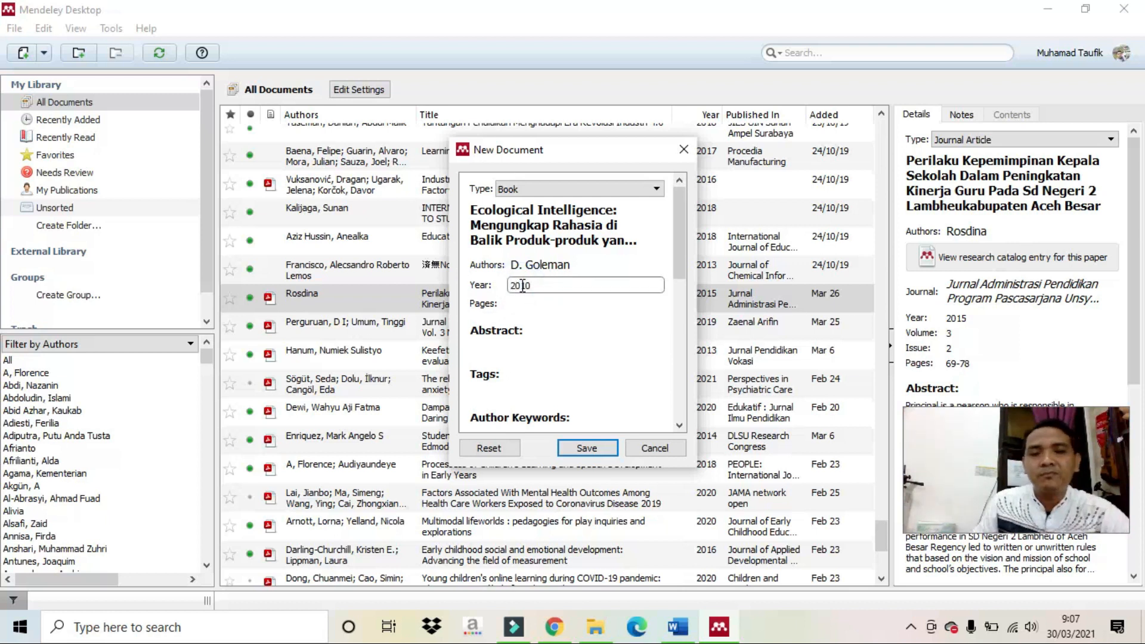
{"action": "left_click", "coordinate": [523, 305]}
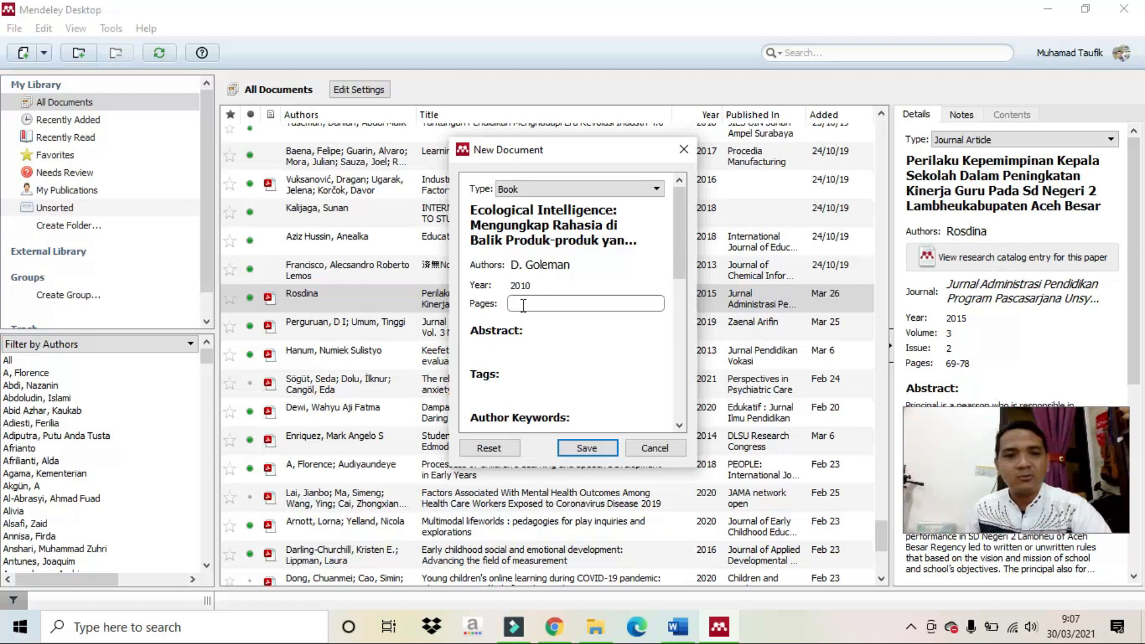
{"action": "left_click", "coordinate": [557, 332]}
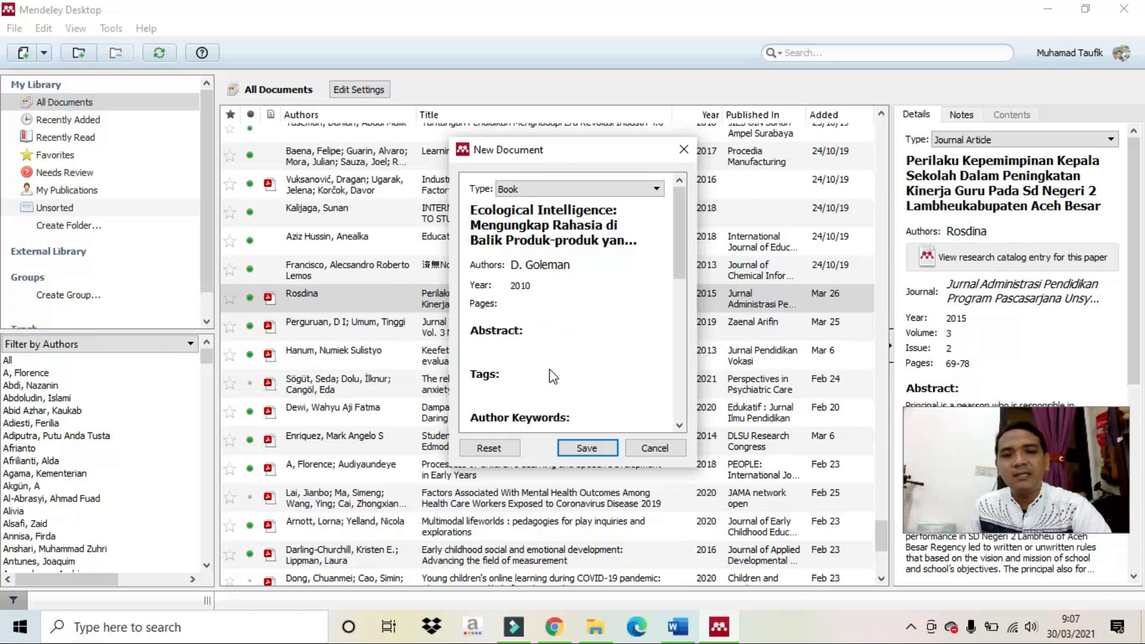
{"action": "scroll", "coordinate": [549, 370], "scroll_direction": "down", "scroll_amount": 2}
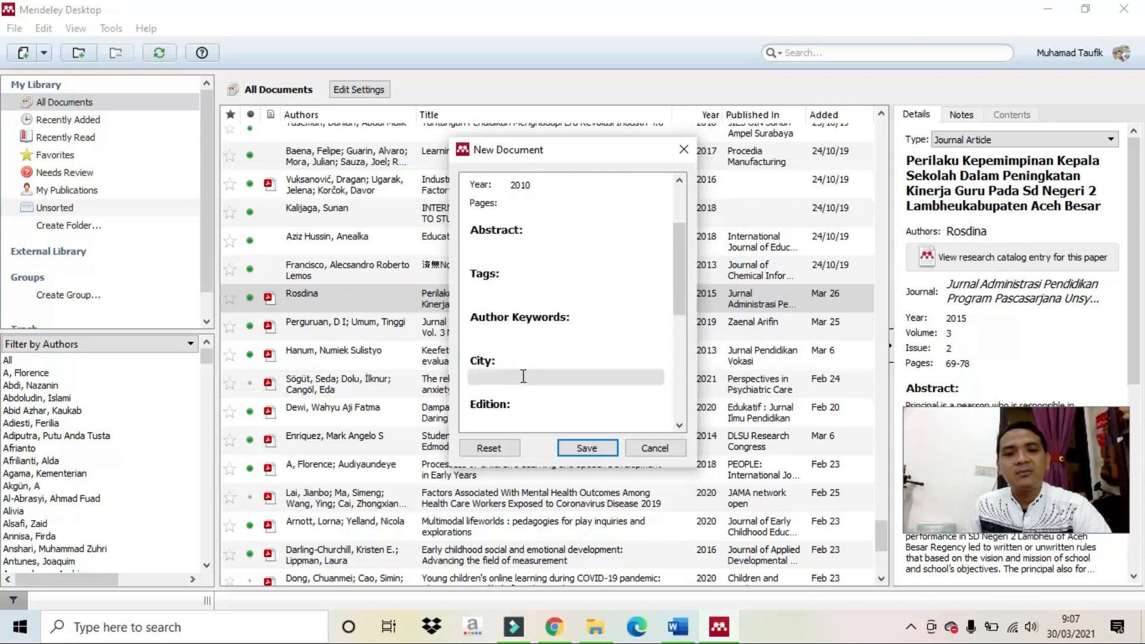
Set the city to Jakarta, as given in the Word reference, and leave Edition blank.
{"action": "left_click", "coordinate": [523, 375]}
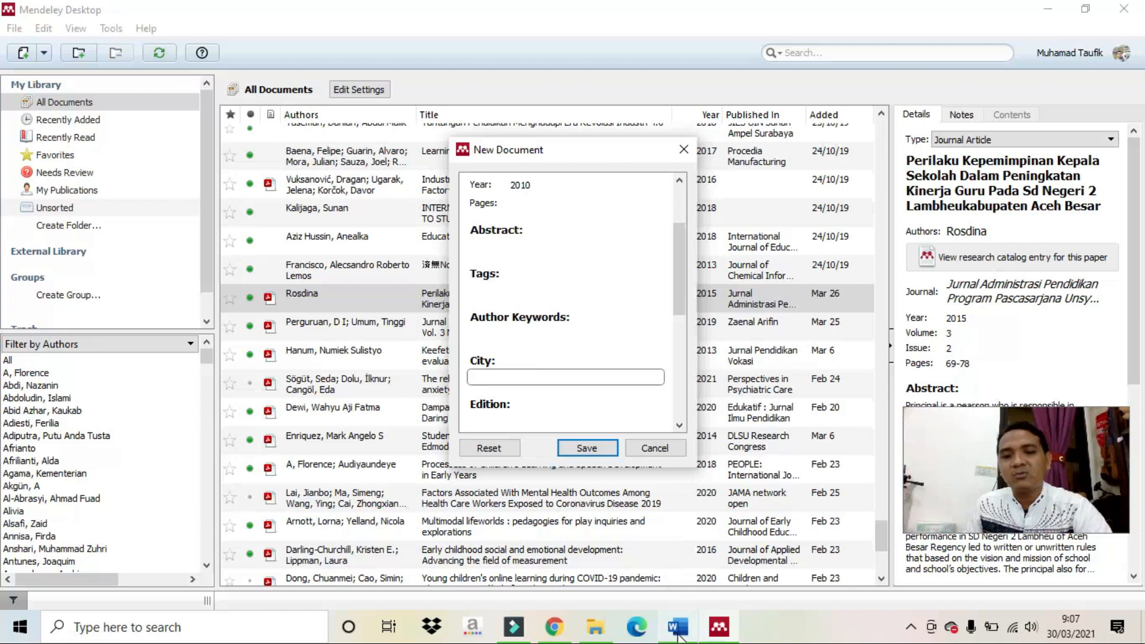
{"action": "left_click", "coordinate": [678, 632]}
{"action": "double_click", "coordinate": [385, 328]}
{"action": "left_click", "coordinate": [680, 629]}
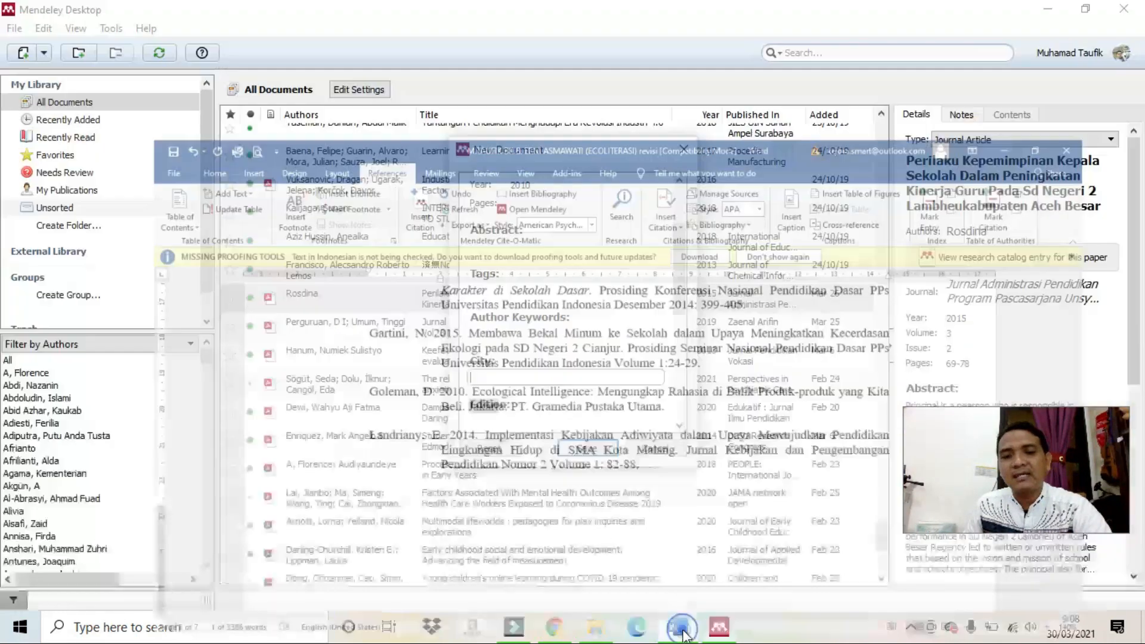
{"action": "type", "text": "Jakar"}
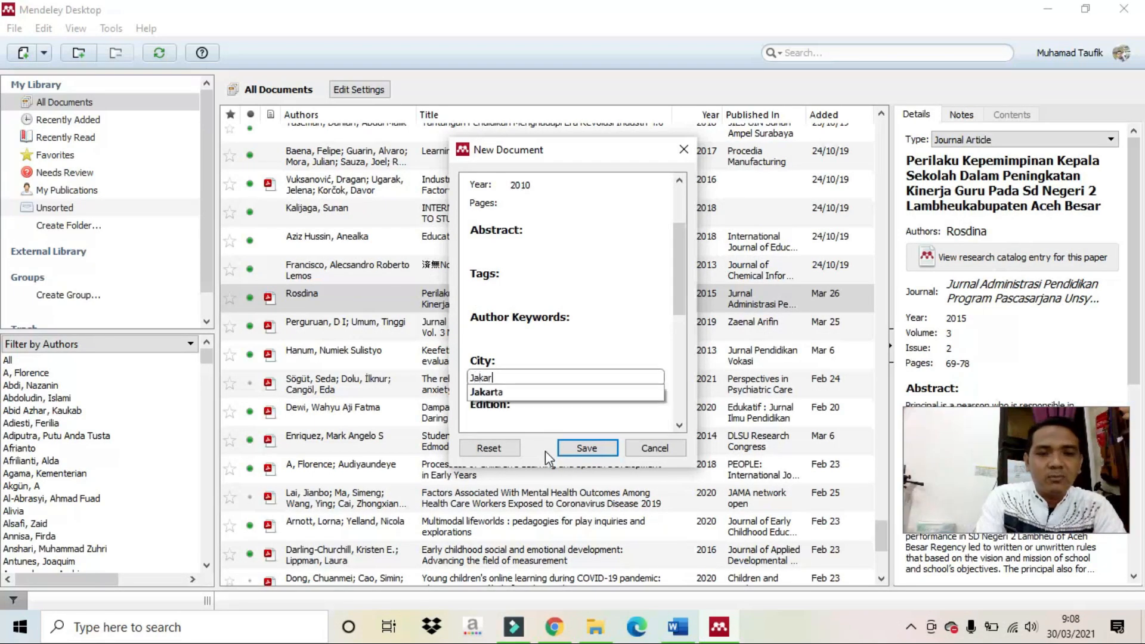
{"action": "type", "text": "ta"}
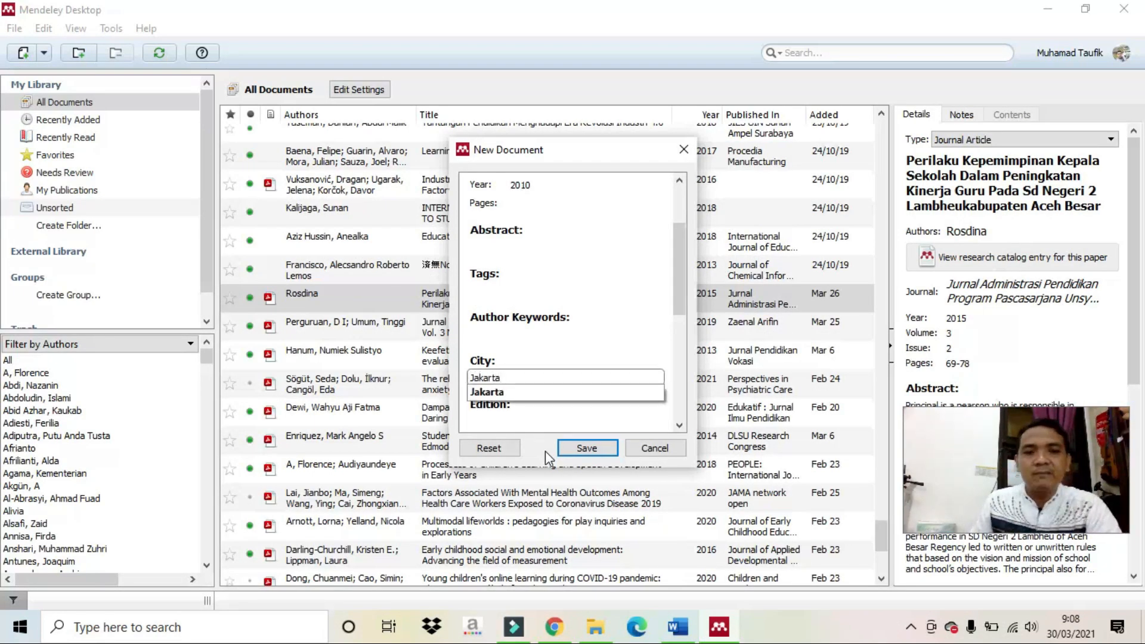
{"action": "left_click", "coordinate": [513, 406]}
{"action": "left_click", "coordinate": [518, 419]}
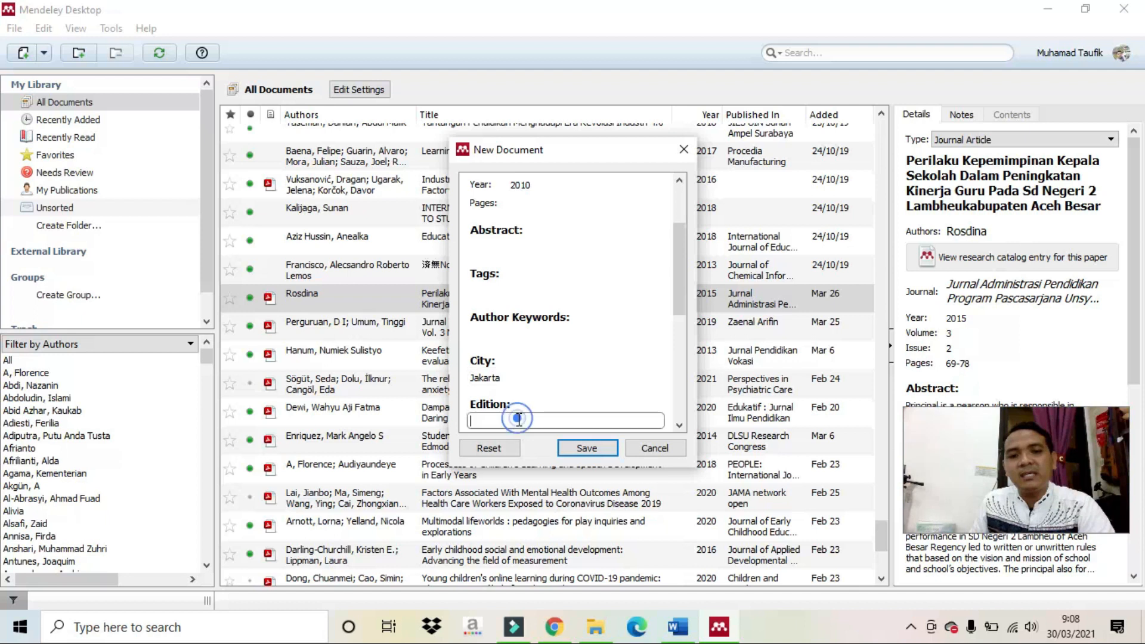
{"action": "scroll", "coordinate": [519, 412], "scroll_direction": "down", "scroll_amount": 2}
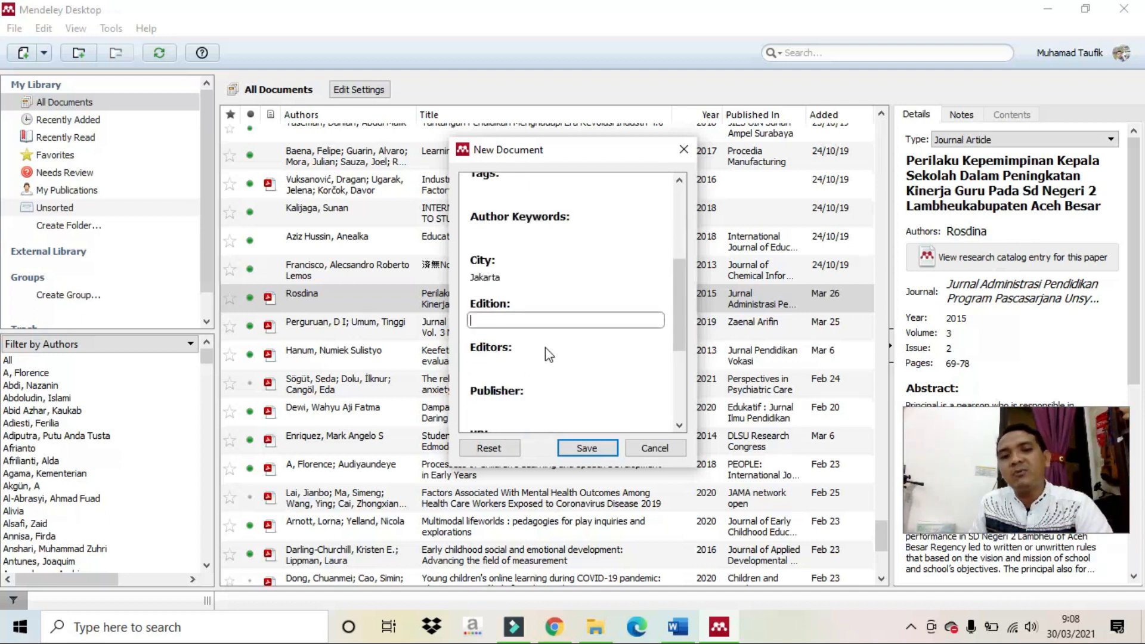
{"action": "left_click", "coordinate": [540, 362]}
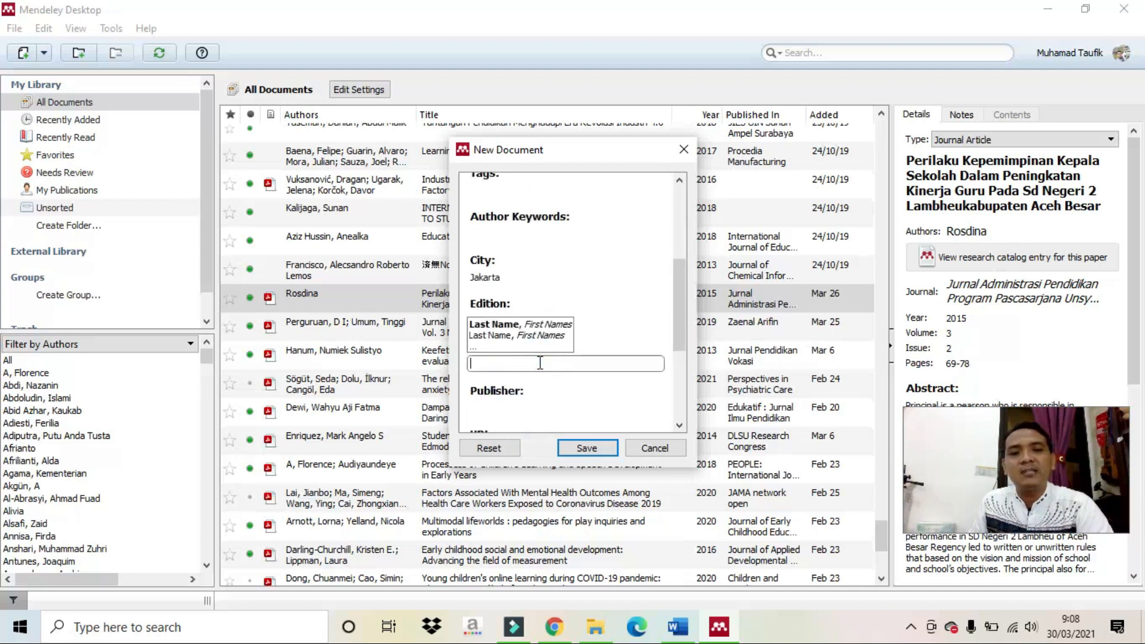
{"action": "scroll", "coordinate": [554, 381], "scroll_direction": "down", "scroll_amount": 1}
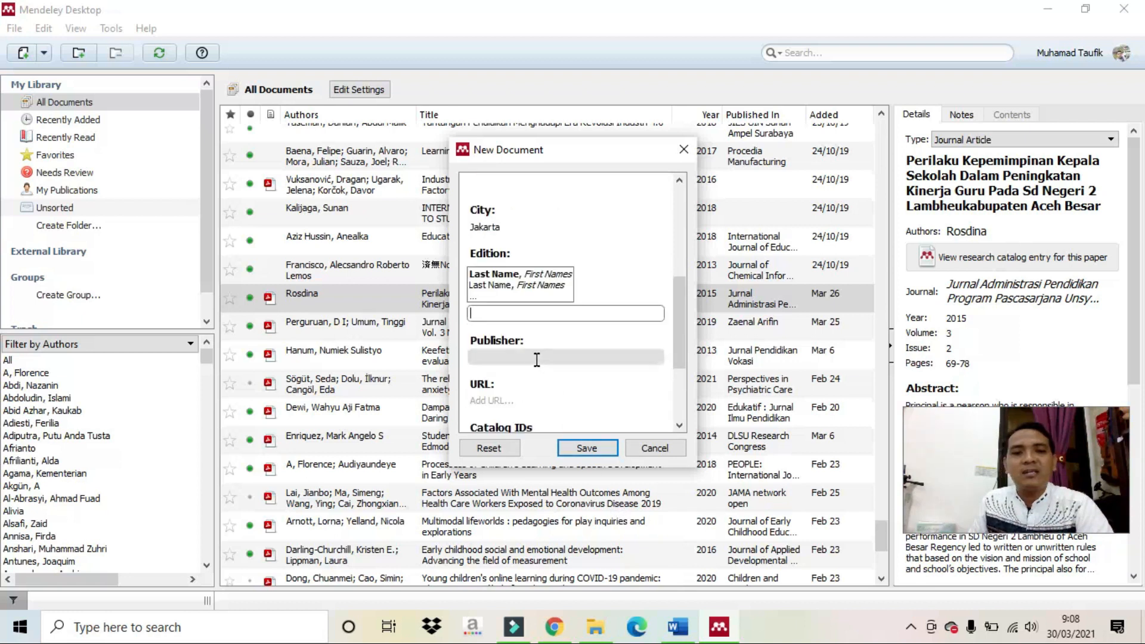
{"action": "left_click", "coordinate": [535, 359]}
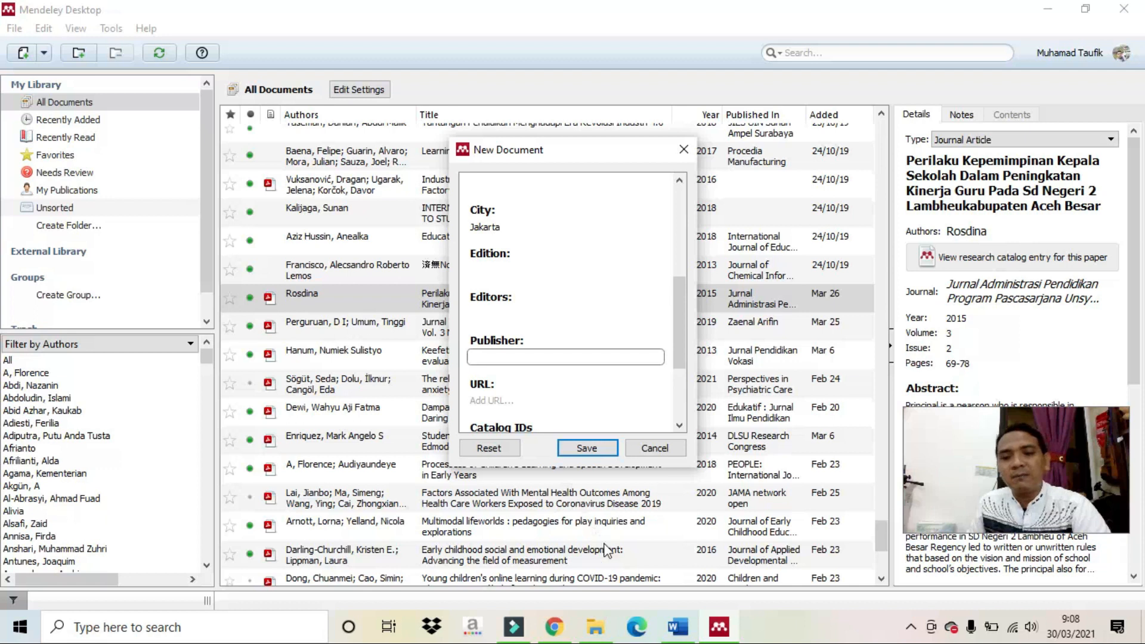
Copy 'PT. Gramedia Pustaka Utama' from Word into the Publisher field and save the Goleman book.
{"action": "left_click", "coordinate": [679, 627]}
{"action": "left_click_drag", "start_coordinate": [441, 332], "coordinate": [585, 334]}
{"action": "right_click", "coordinate": [606, 332]}
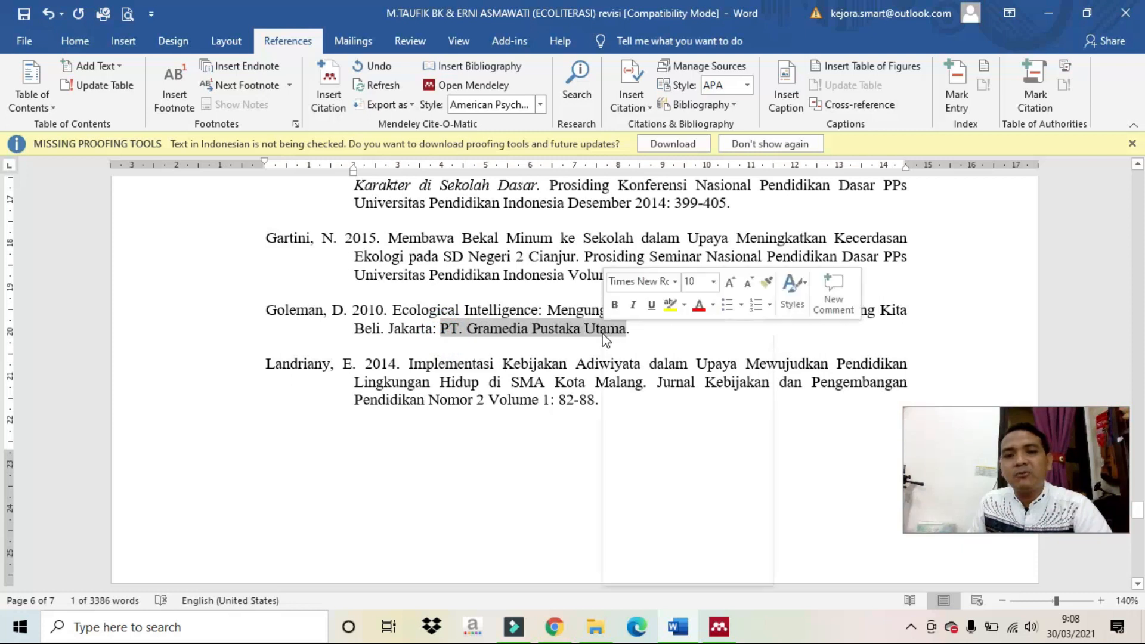
{"action": "left_click", "coordinate": [634, 365]}
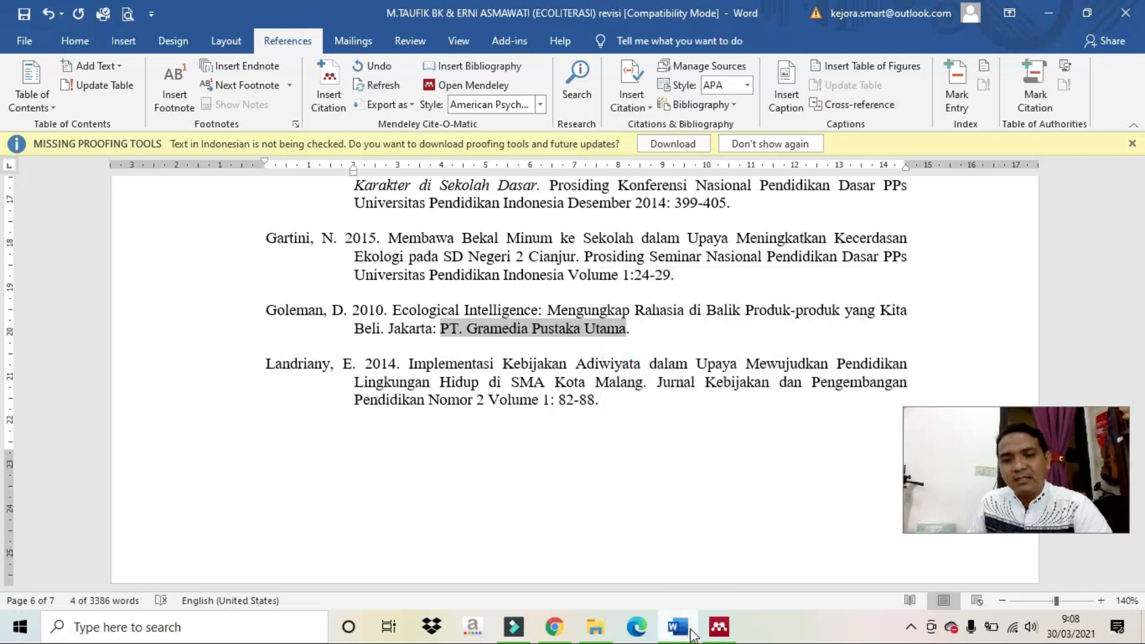
{"action": "left_click", "coordinate": [719, 627]}
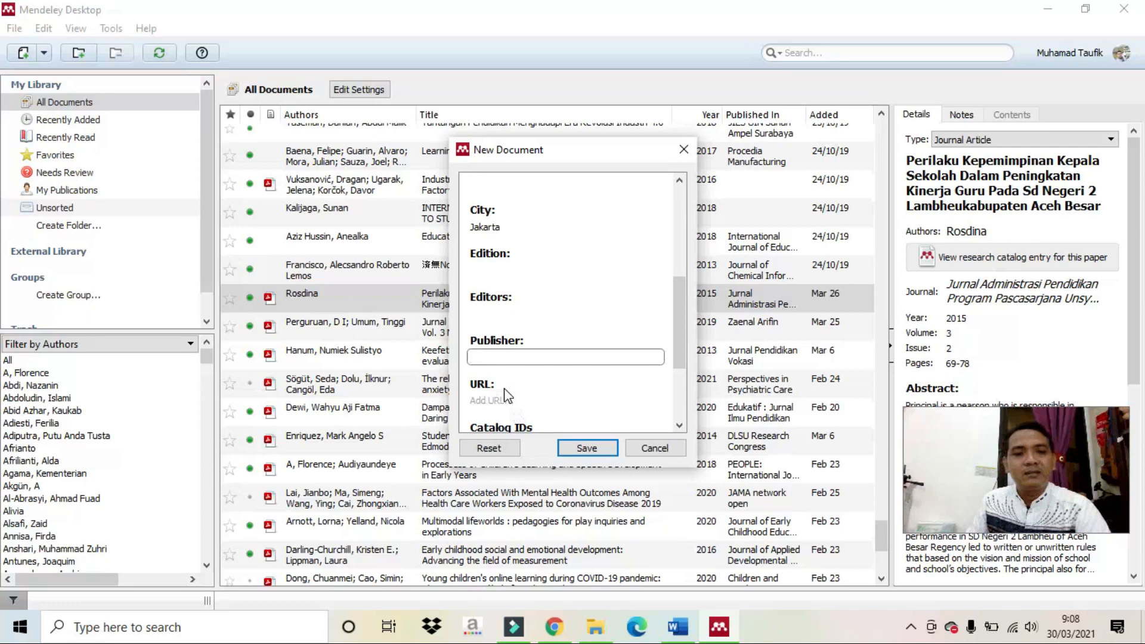
{"action": "key", "text": "ctrl+v"}
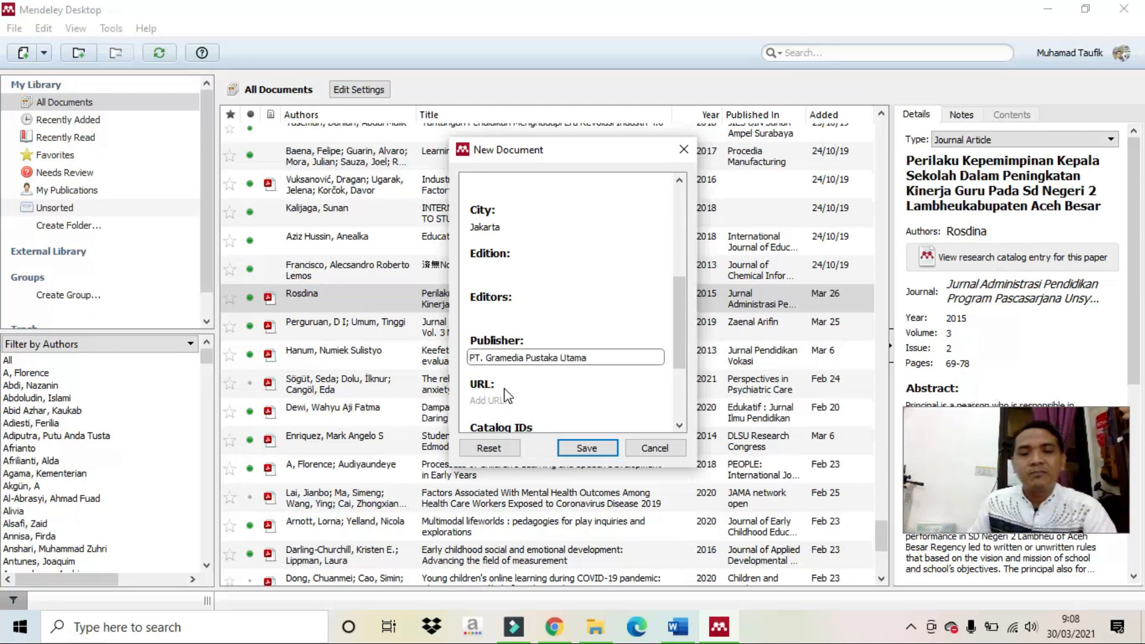
{"action": "scroll", "coordinate": [508, 395], "scroll_direction": "down", "scroll_amount": 3}
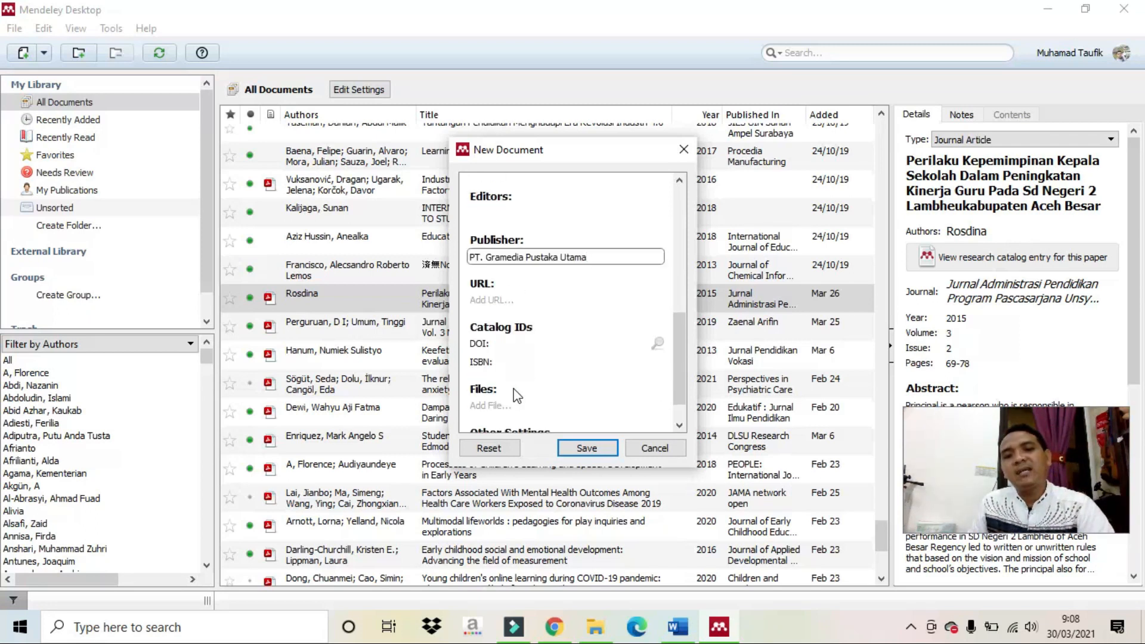
{"action": "scroll", "coordinate": [517, 395], "scroll_direction": "down", "scroll_amount": 1}
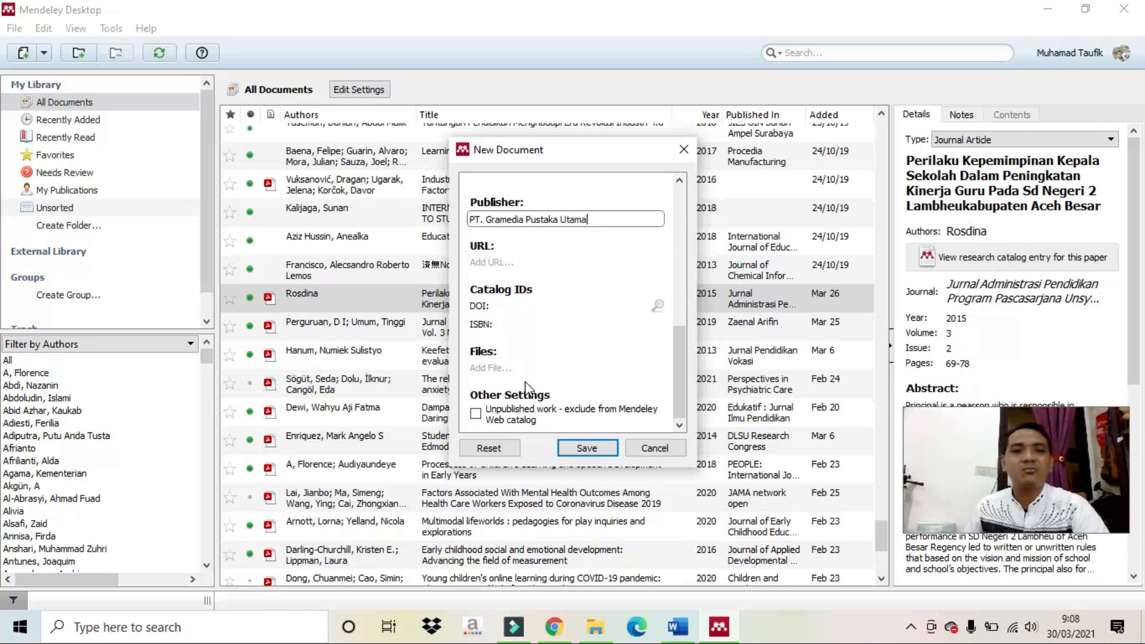
{"action": "left_click", "coordinate": [597, 449]}
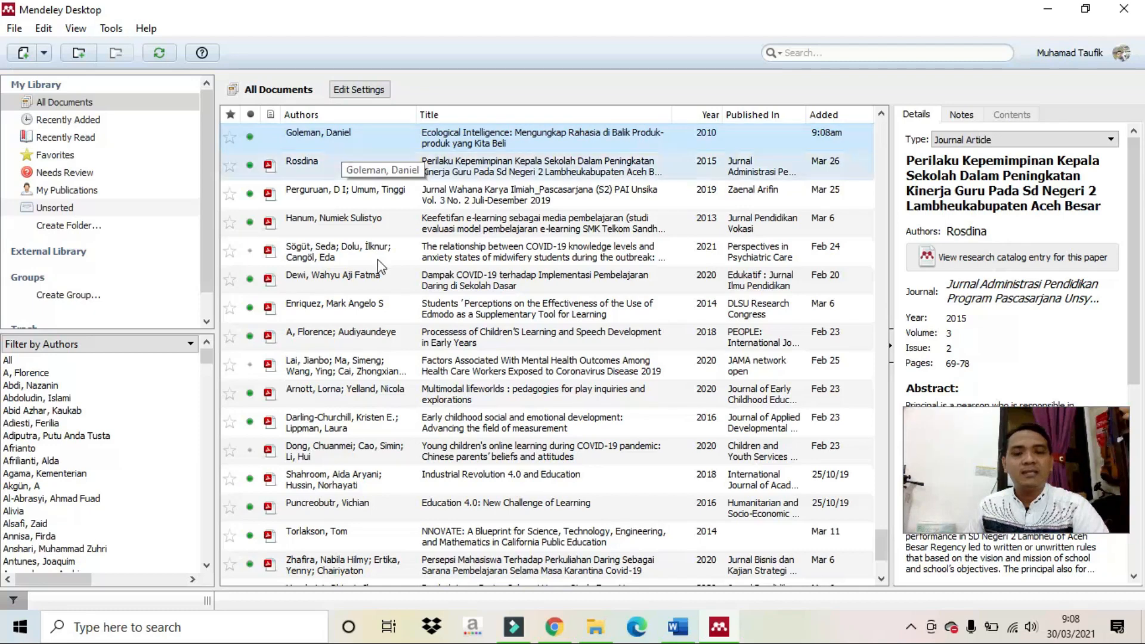
Split 'Lebih lanjut' off into a new paragraph in the Word article.
{"action": "left_click", "coordinate": [678, 626]}
{"action": "scroll", "coordinate": [658, 445], "scroll_direction": "up", "scroll_amount": 20}
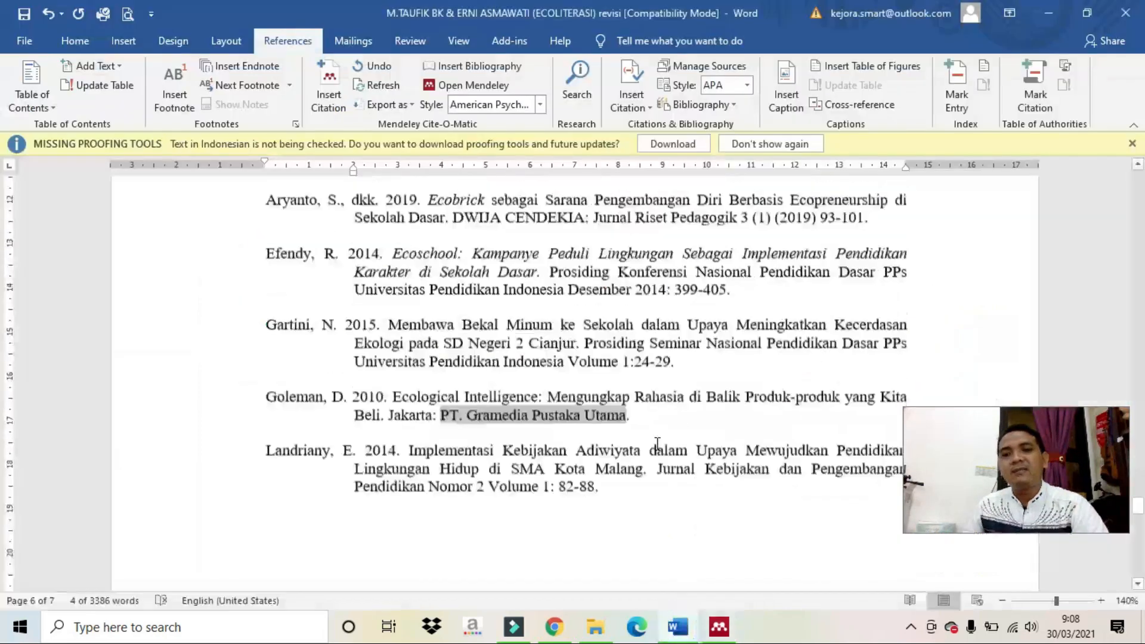
{"action": "scroll", "coordinate": [658, 444], "scroll_direction": "up", "scroll_amount": 20}
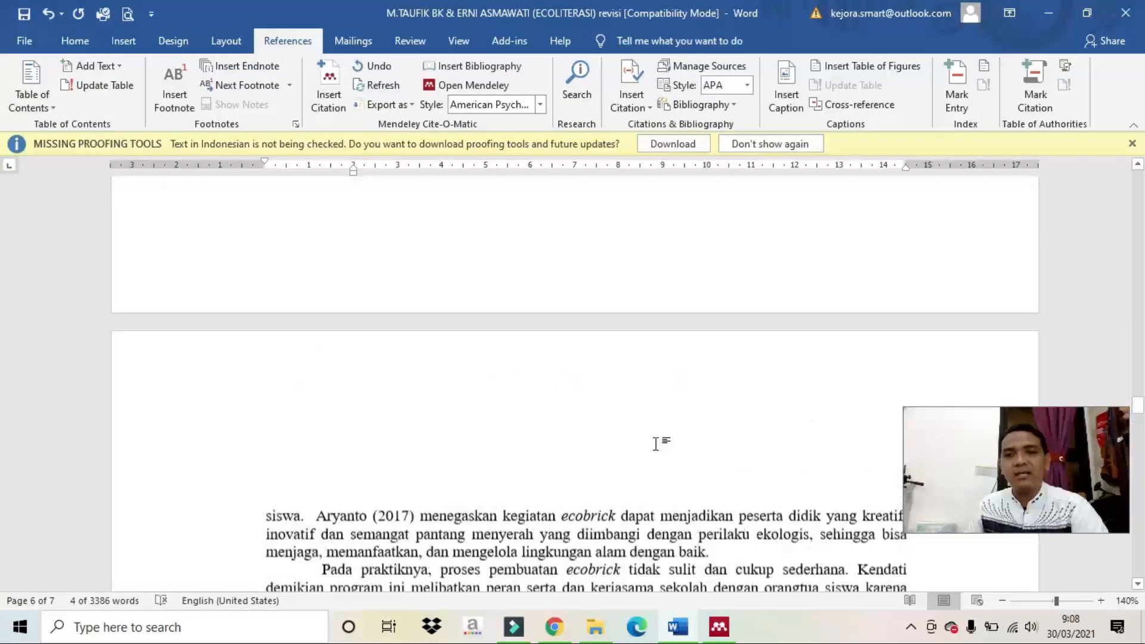
{"action": "scroll", "coordinate": [657, 445], "scroll_direction": "up", "scroll_amount": 20}
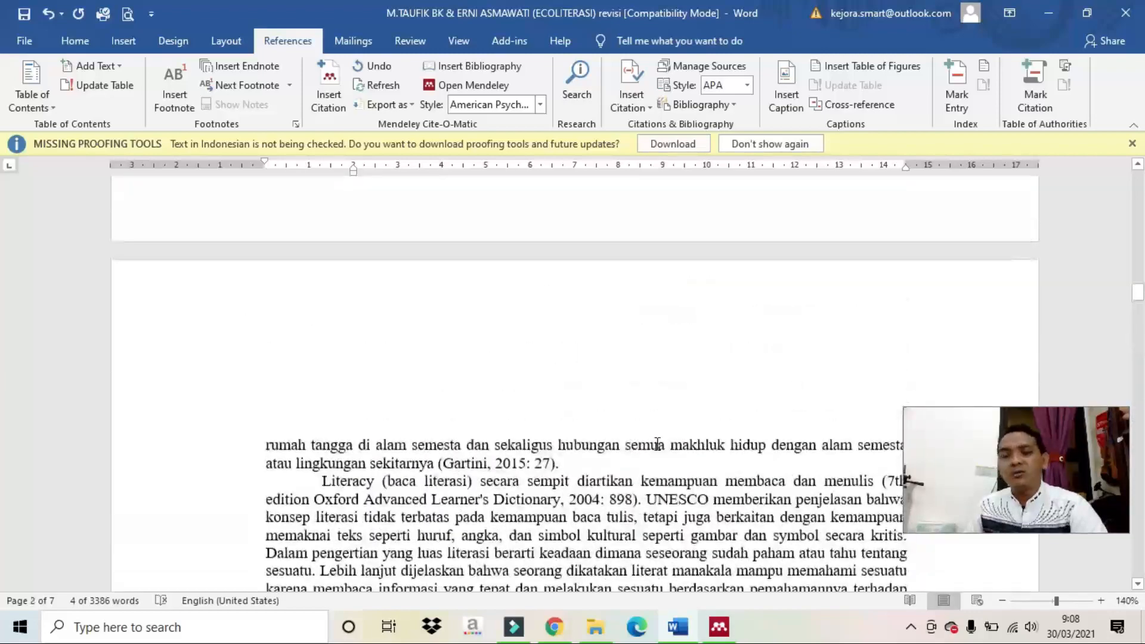
{"action": "scroll", "coordinate": [657, 444], "scroll_direction": "up", "scroll_amount": 12}
{"action": "scroll", "coordinate": [658, 444], "scroll_direction": "down", "scroll_amount": 13}
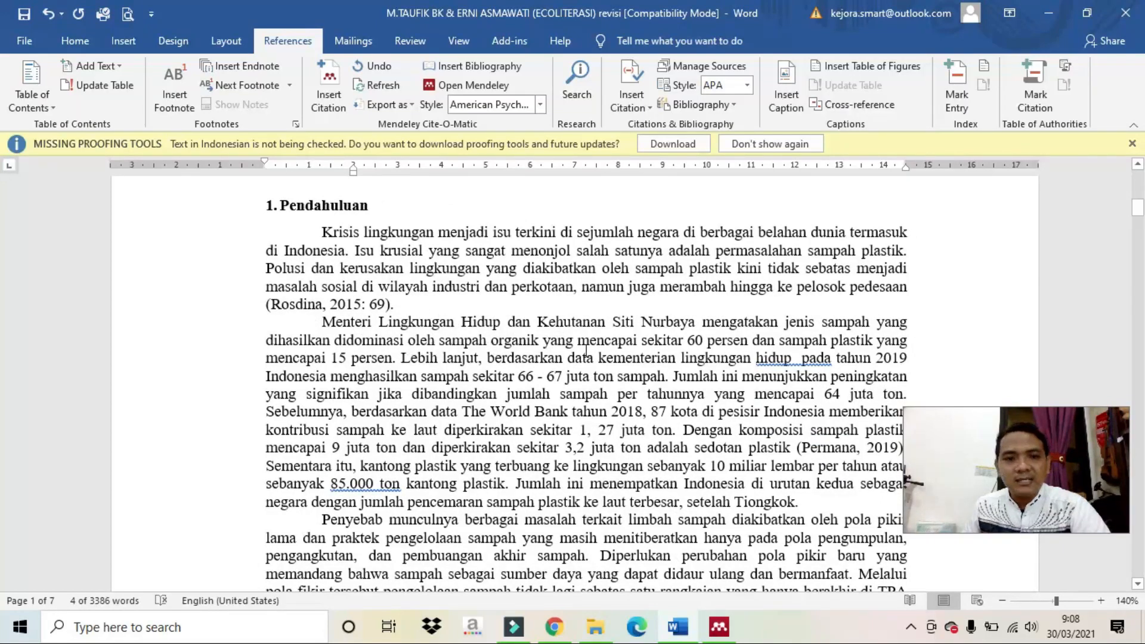
{"action": "left_click", "coordinate": [400, 357]}
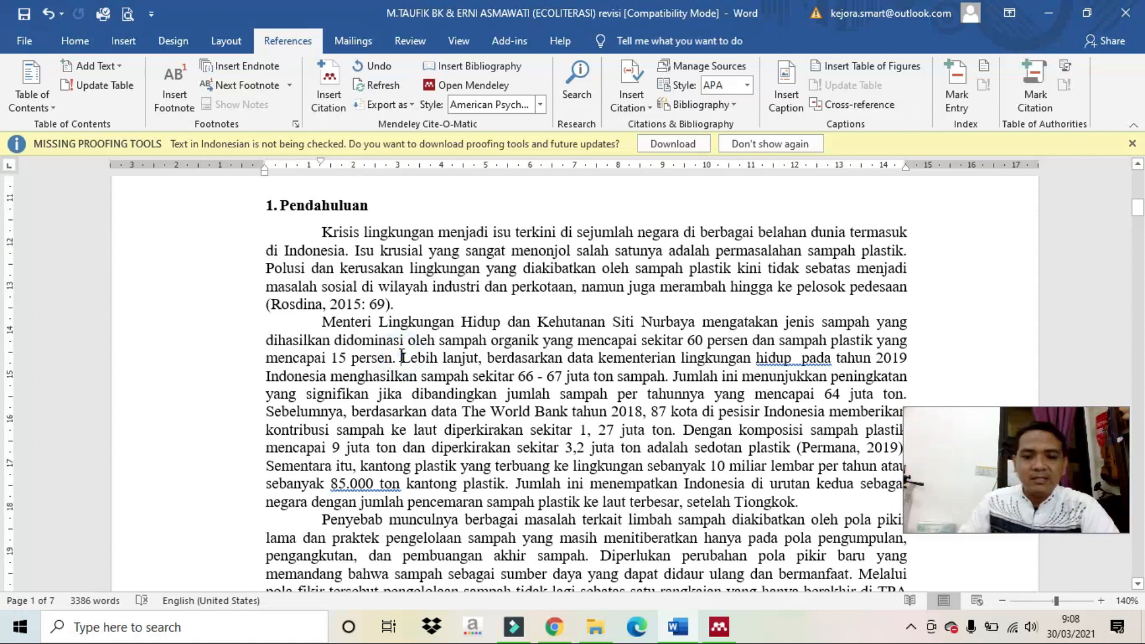
{"action": "key", "text": "Return"}
{"action": "key", "text": "Return"}
{"action": "key", "text": "Return"}
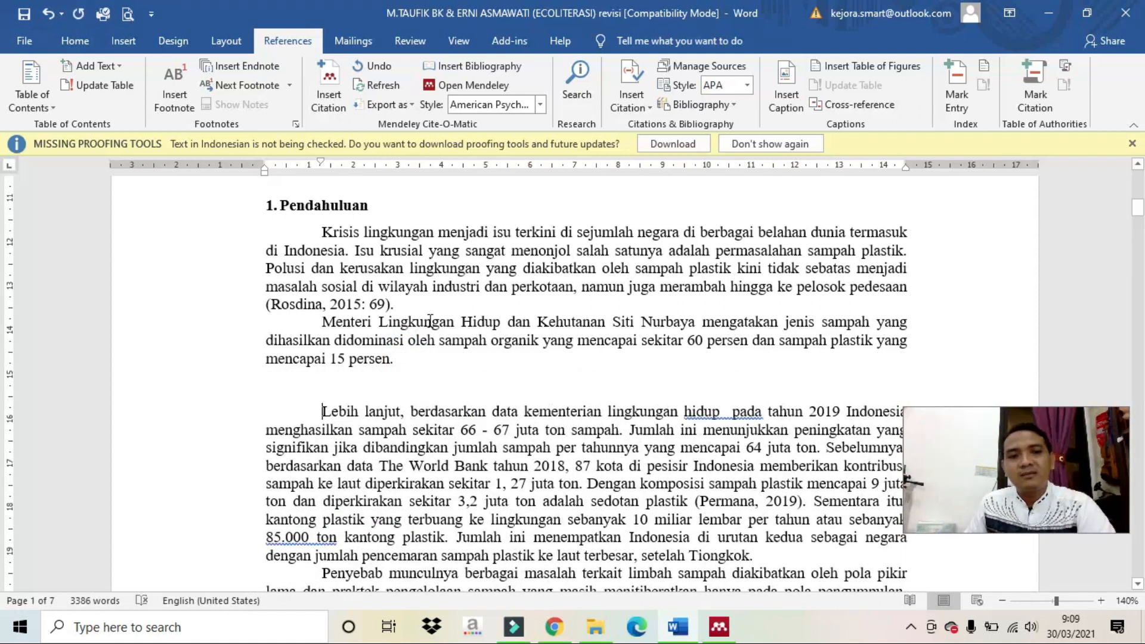
Insert a Mendeley citation (Rosdina, 2015) after '15 persen'.
{"action": "left_click", "coordinate": [392, 359]}
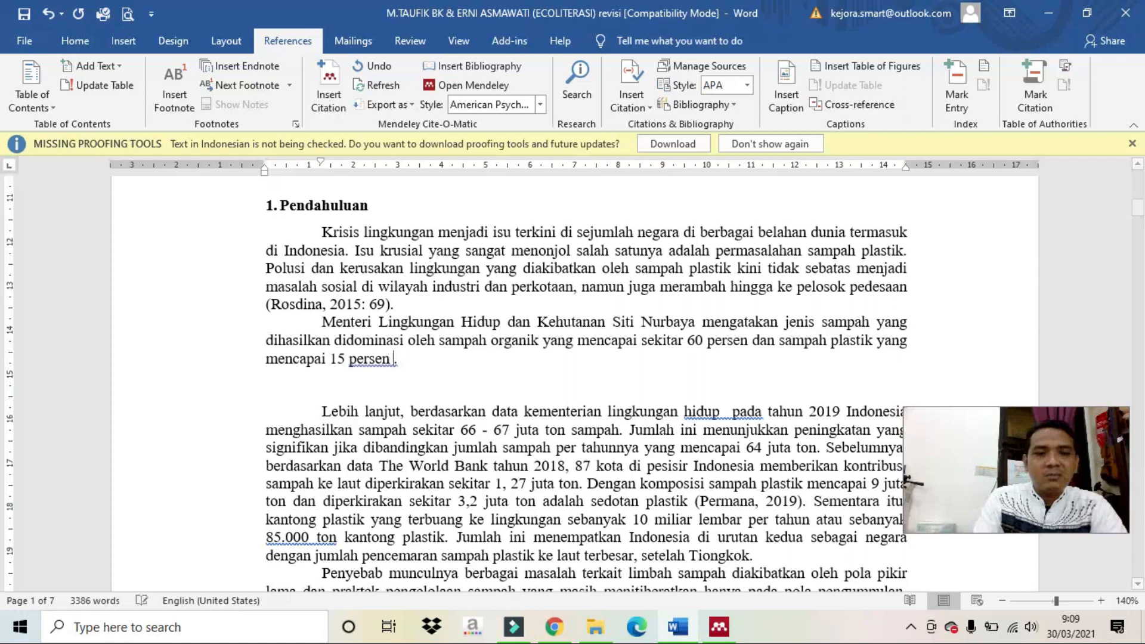
{"action": "left_click", "coordinate": [329, 87]}
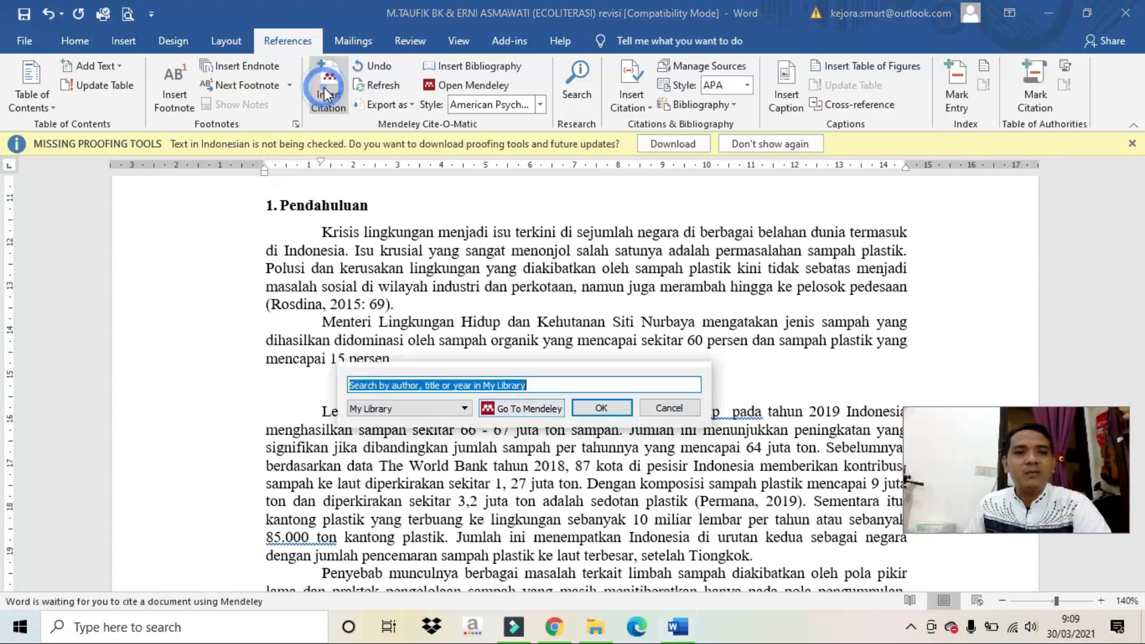
{"action": "left_click", "coordinate": [522, 410]}
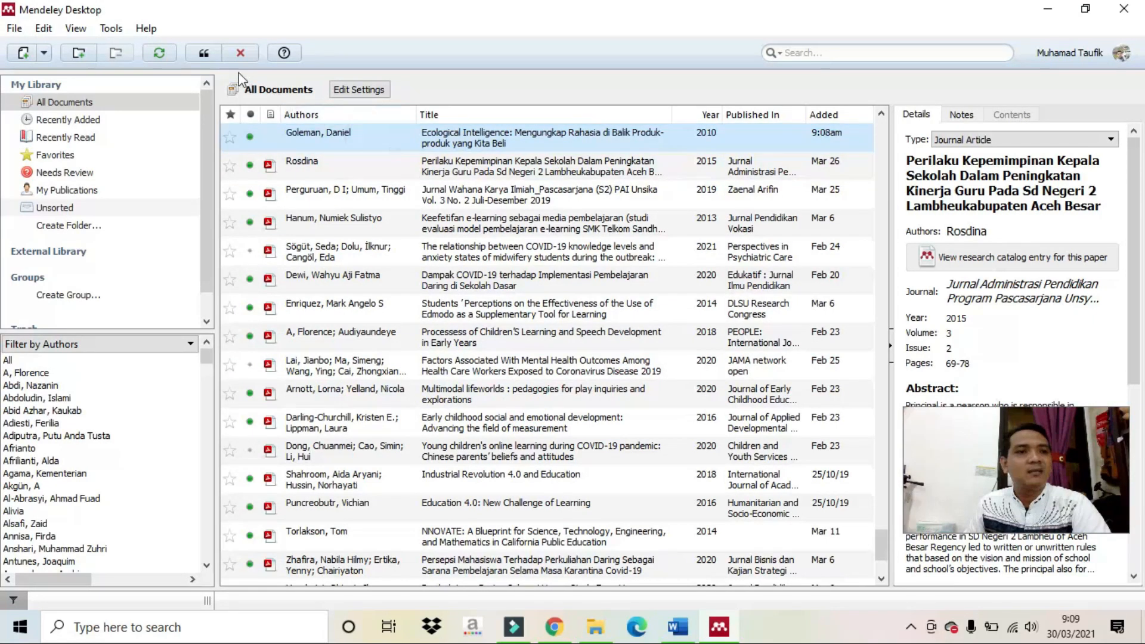
{"action": "left_click", "coordinate": [203, 54]}
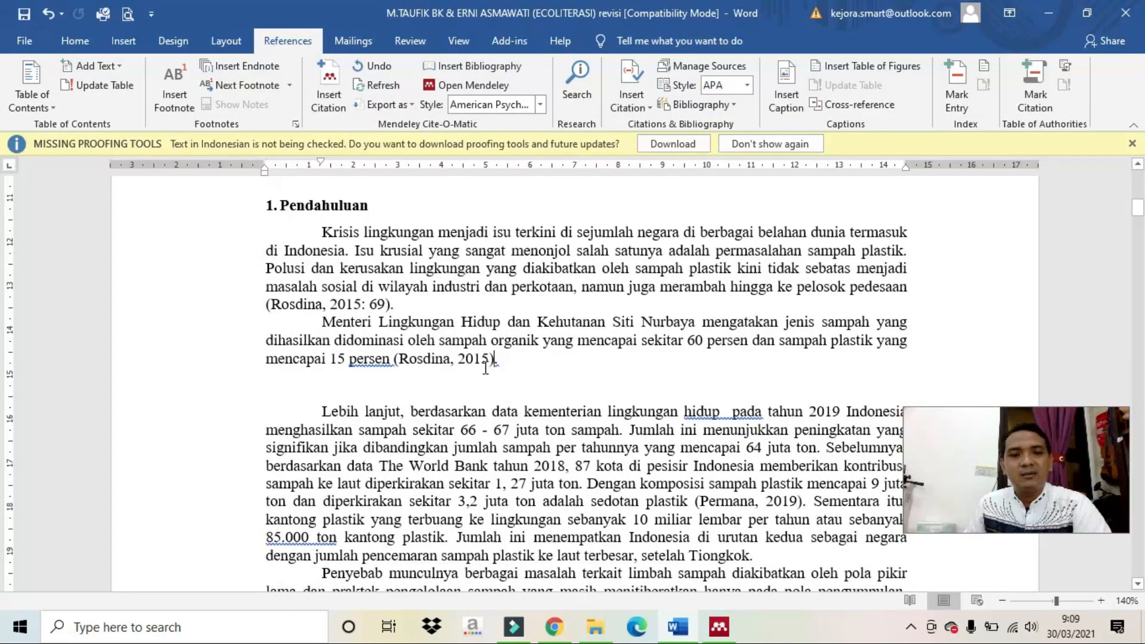
Replace the Rosdina citation after '15 persen' with one for Goleman's 2010 Ecological Intelligence.
{"action": "left_click", "coordinate": [47, 18]}
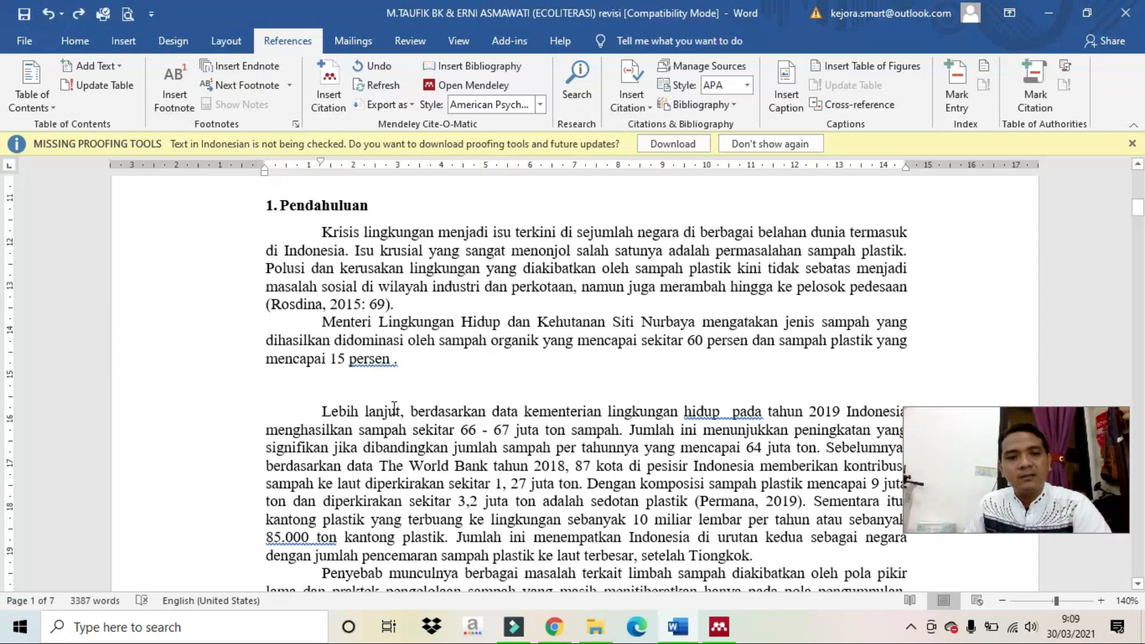
{"action": "left_click", "coordinate": [329, 86]}
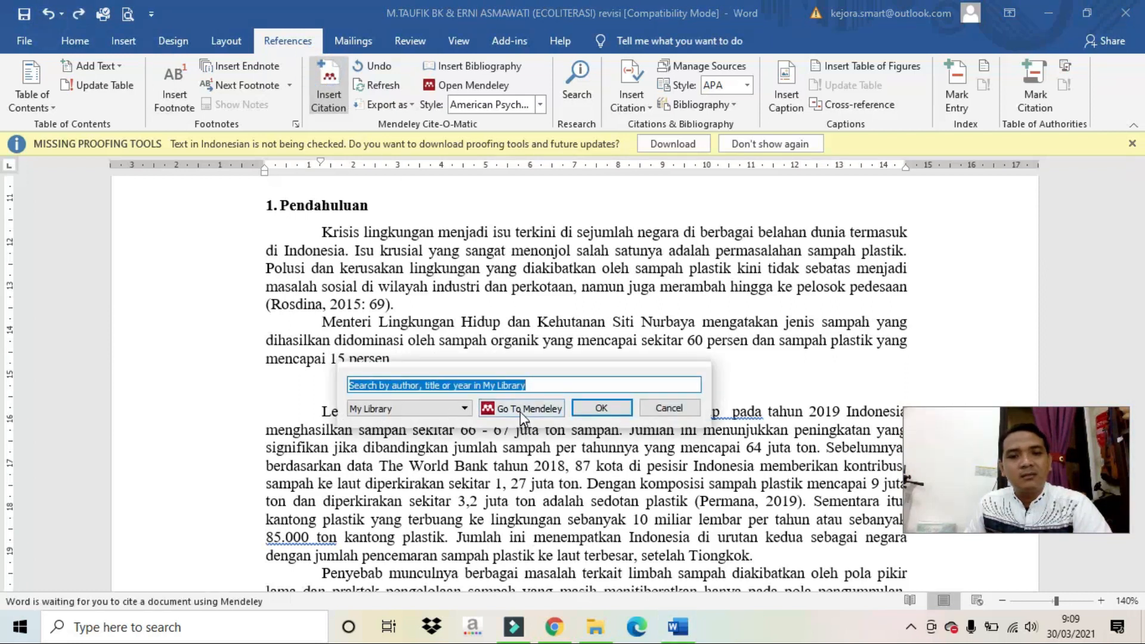
{"action": "left_click", "coordinate": [522, 410]}
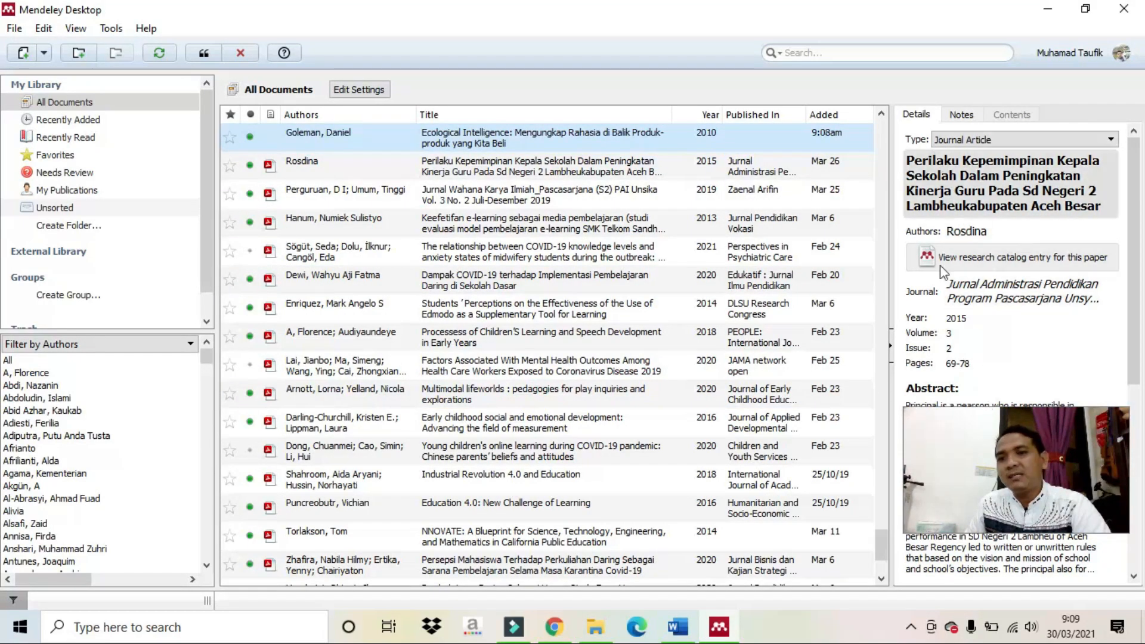
{"action": "left_click", "coordinate": [498, 166]}
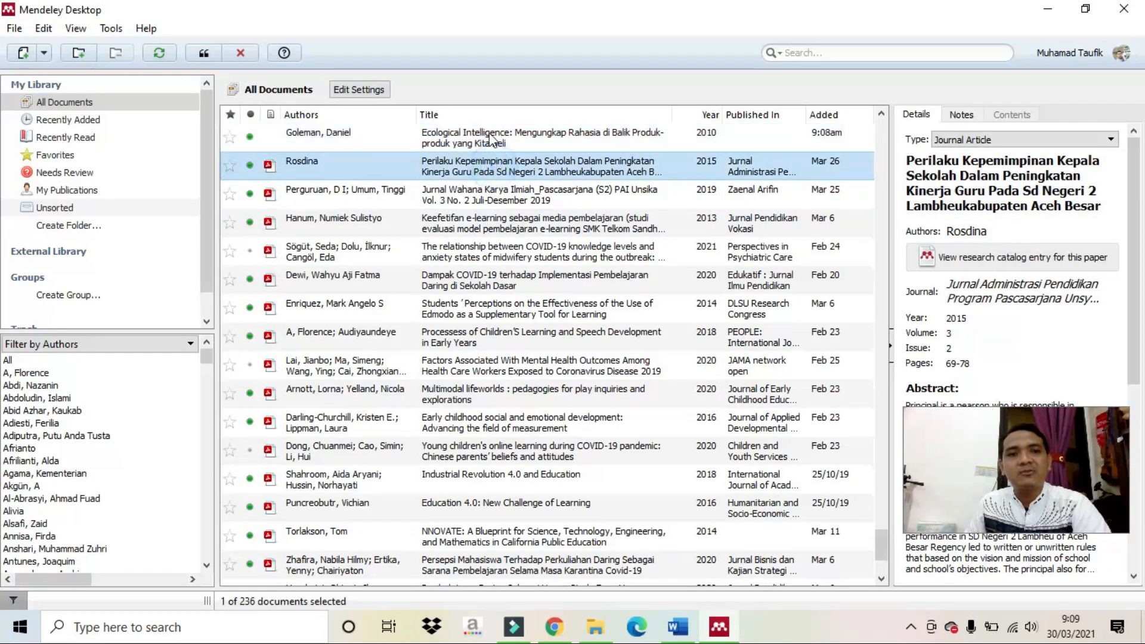
{"action": "left_click", "coordinate": [492, 140]}
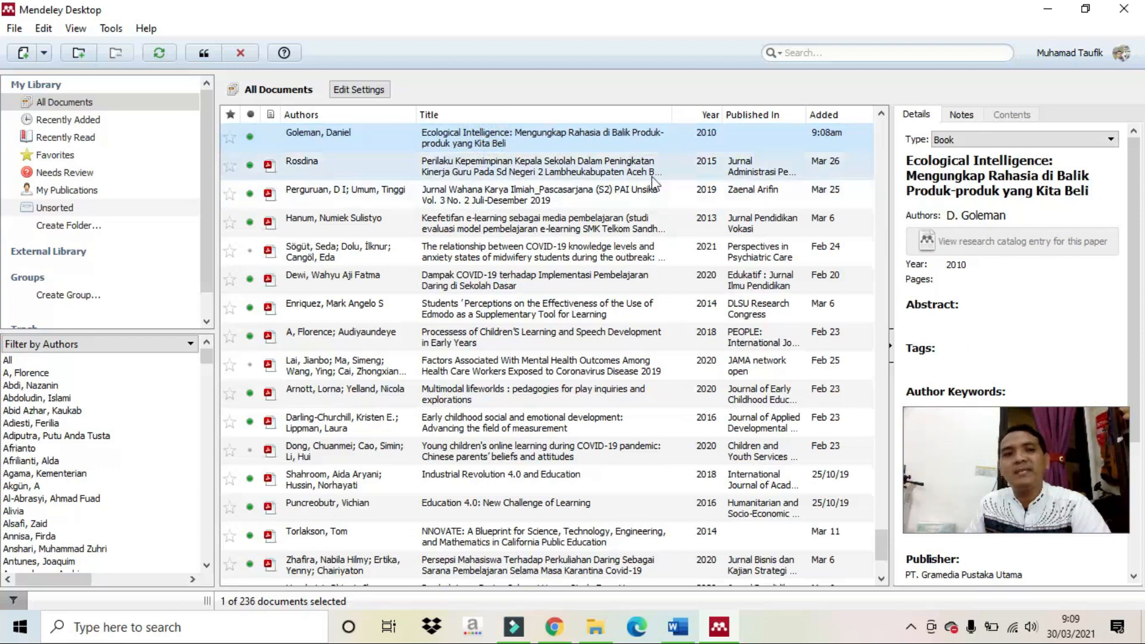
{"action": "left_click", "coordinate": [205, 57]}
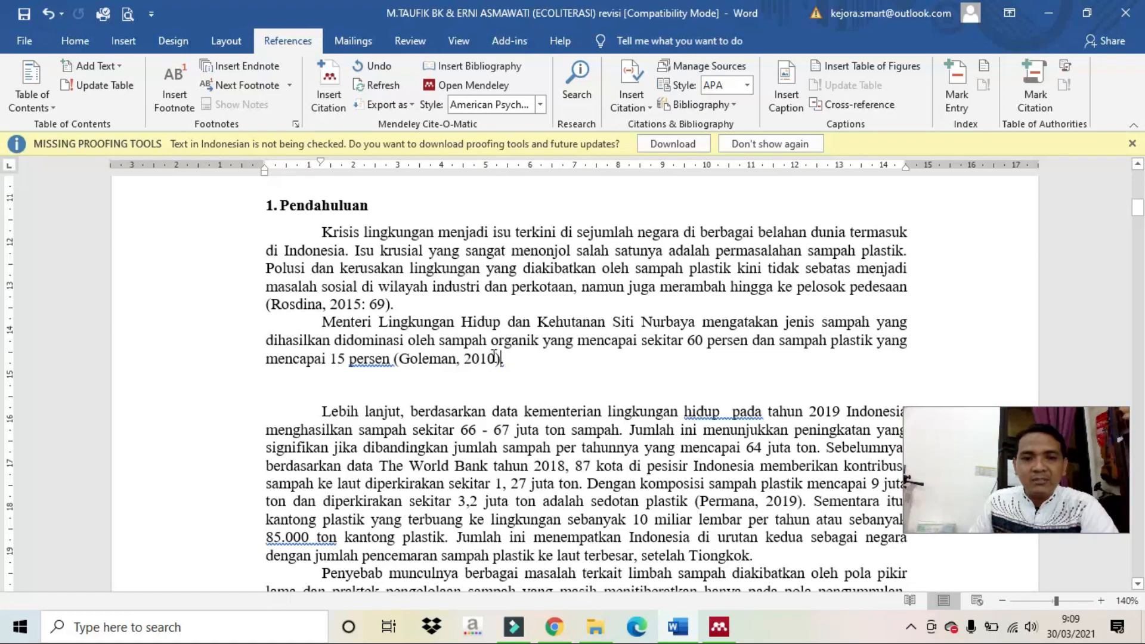
Change the Goleman citation to (Goleman, 2010: 134) and keep the manual edit.
{"action": "left_click", "coordinate": [498, 358]}
{"action": "type", "text": ": 134"}
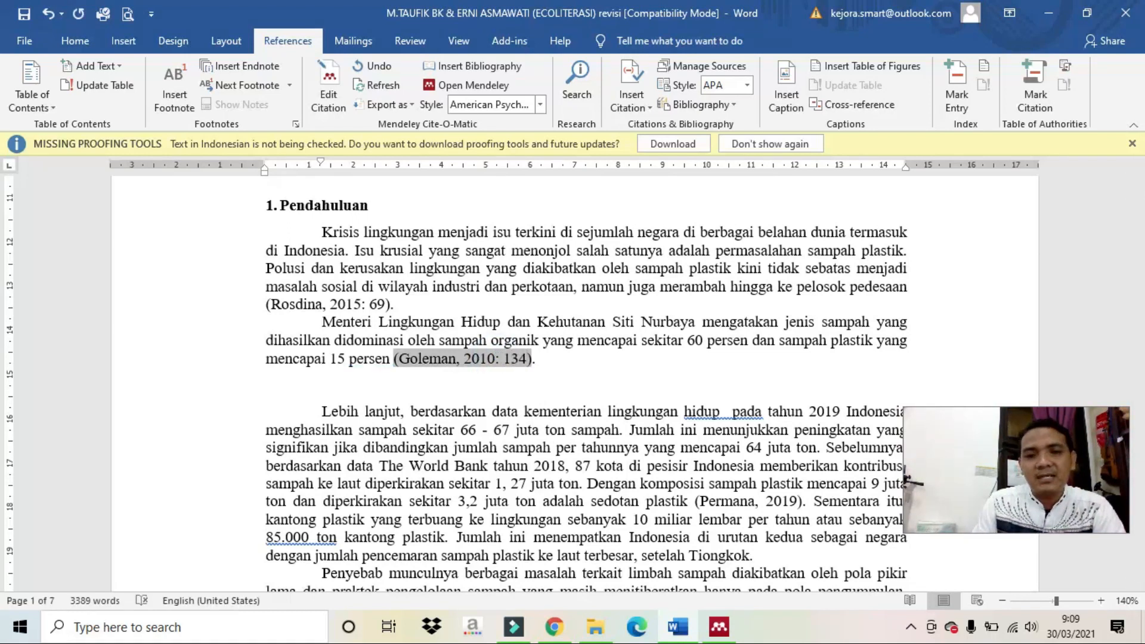
{"action": "left_click", "coordinate": [528, 358]}
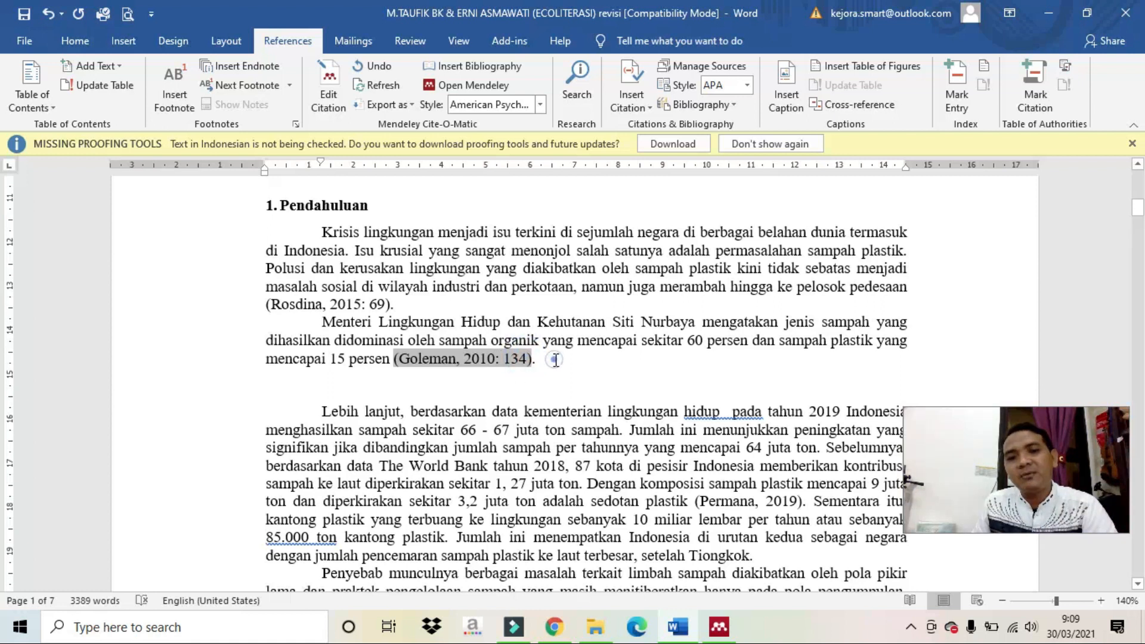
{"action": "key", "text": "Return"}
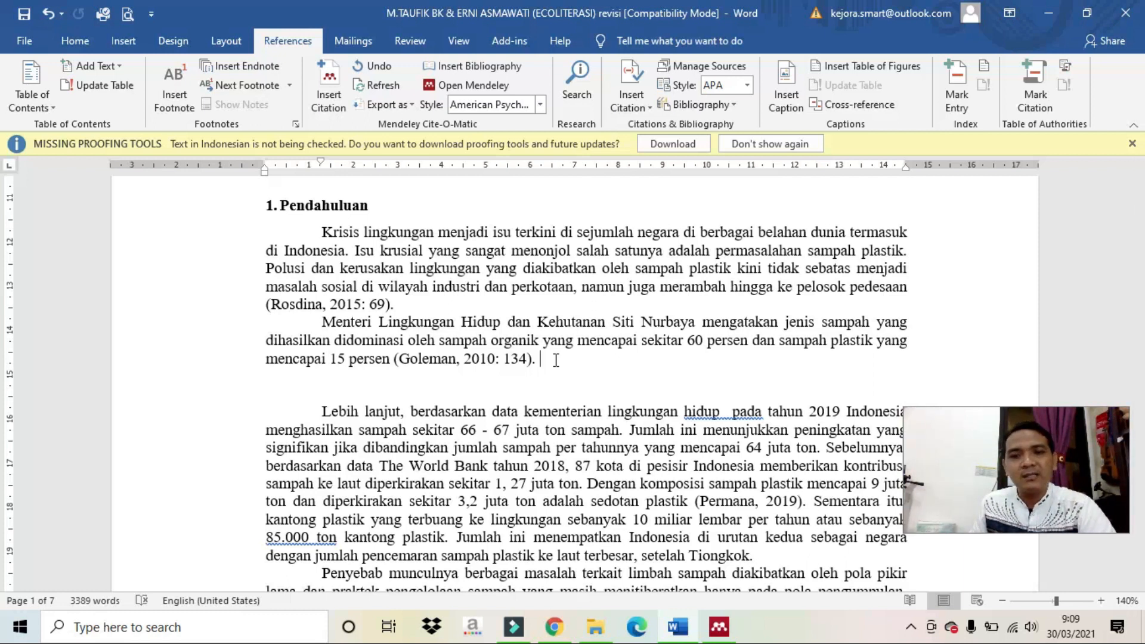
{"action": "scroll", "coordinate": [522, 382], "scroll_direction": "down", "scroll_amount": 6}
{"action": "scroll", "coordinate": [519, 386], "scroll_direction": "down", "scroll_amount": 20}
{"action": "scroll", "coordinate": [522, 391], "scroll_direction": "down", "scroll_amount": 20}
{"action": "scroll", "coordinate": [524, 391], "scroll_direction": "up", "scroll_amount": 20}
{"action": "scroll", "coordinate": [524, 391], "scroll_direction": "down", "scroll_amount": 6}
{"action": "scroll", "coordinate": [524, 391], "scroll_direction": "down", "scroll_amount": 10}
{"action": "scroll", "coordinate": [524, 391], "scroll_direction": "up", "scroll_amount": 2}
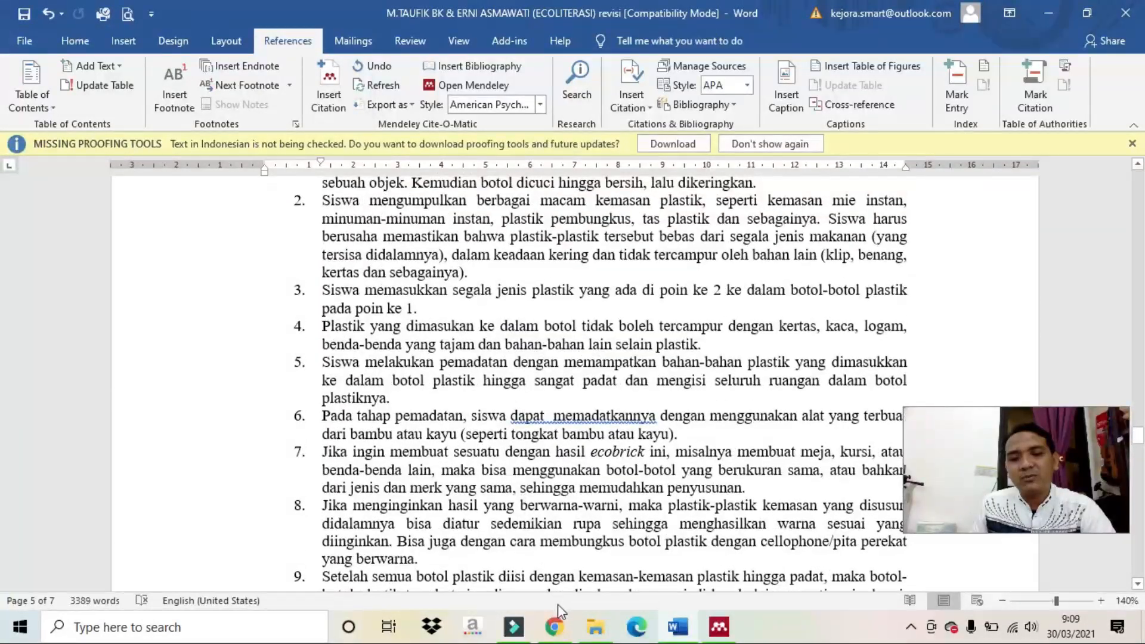
{"action": "left_click", "coordinate": [554, 626]}
Search Google in a new tab for ecoliteracy, correcting the misspelled 'ocolitercy blog' query.
{"action": "left_click", "coordinate": [226, 14]}
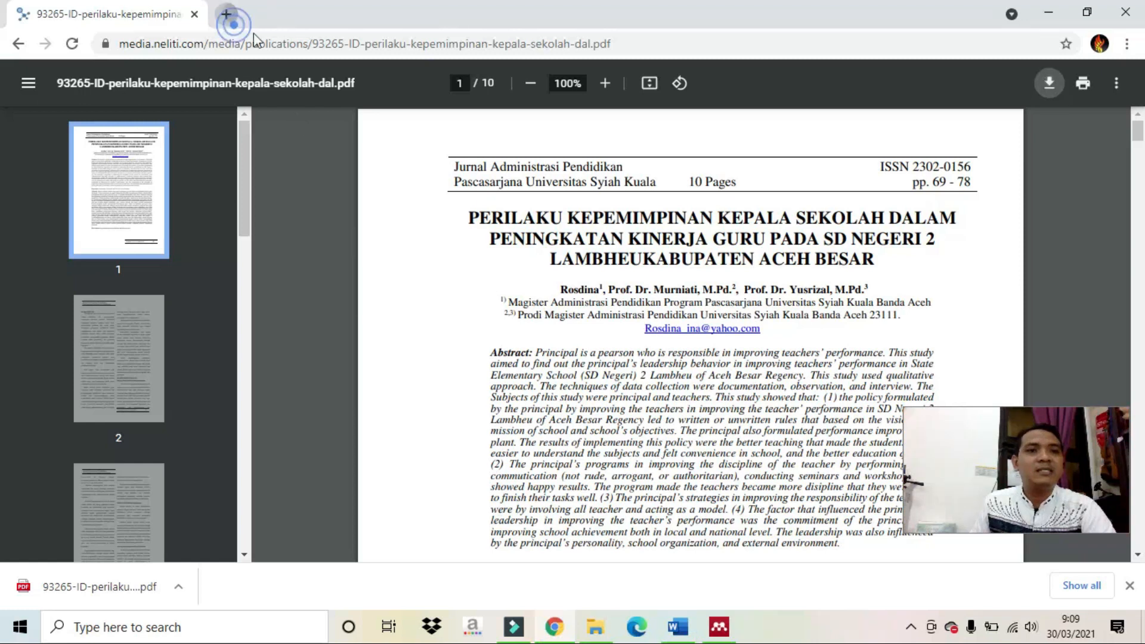
{"action": "left_click", "coordinate": [430, 331]}
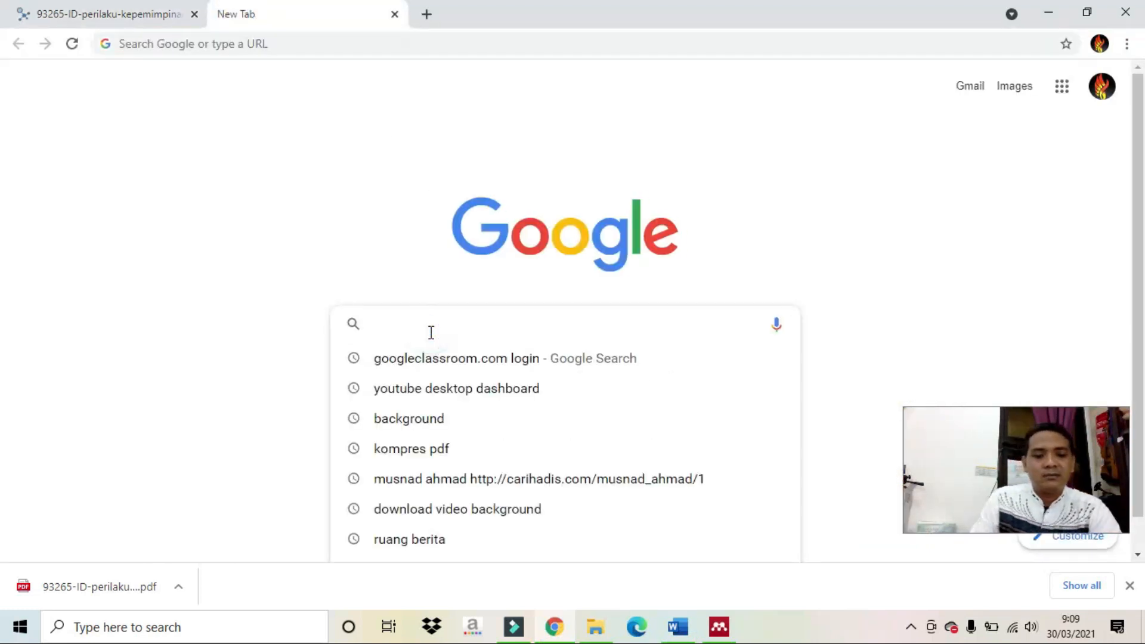
{"action": "type", "text": "ocol"}
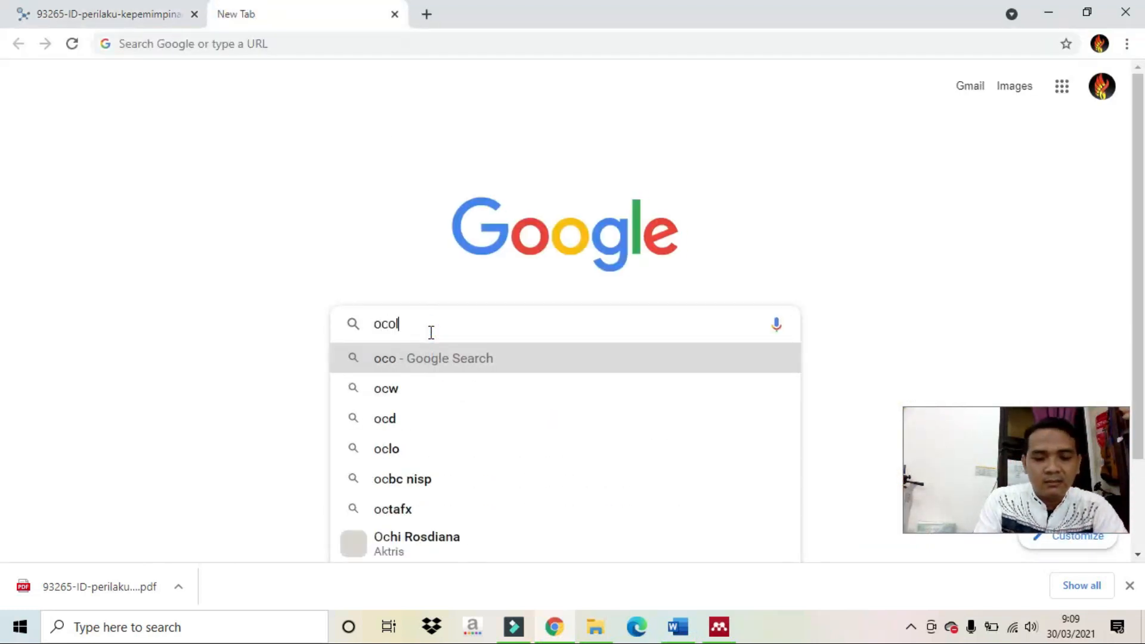
{"action": "type", "text": "itercy  blog"}
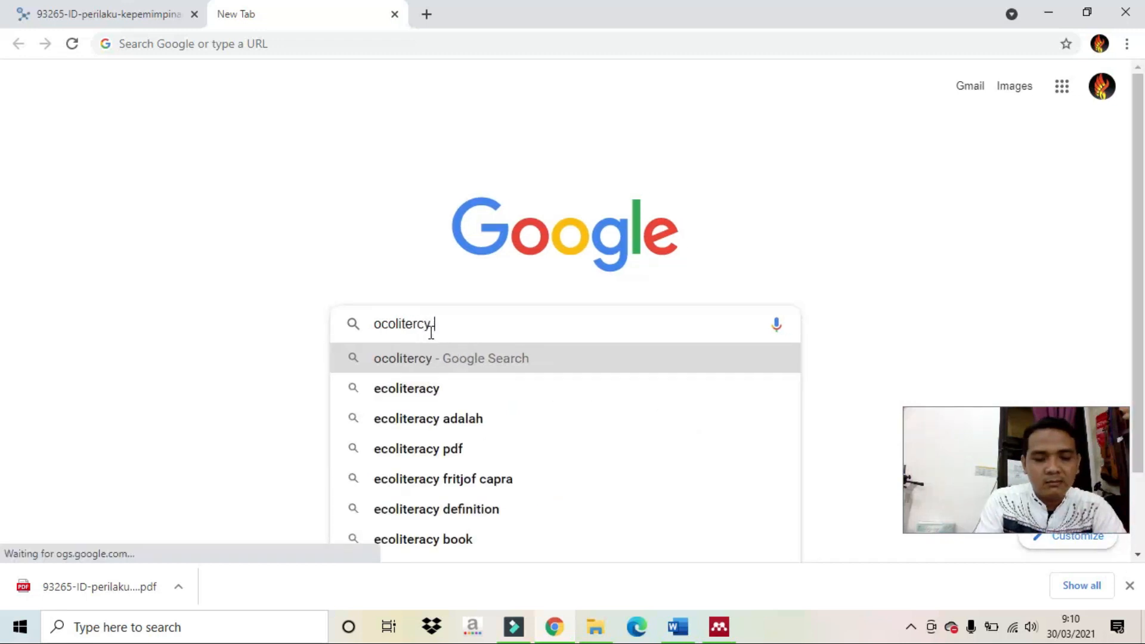
{"action": "key", "text": "Return"}
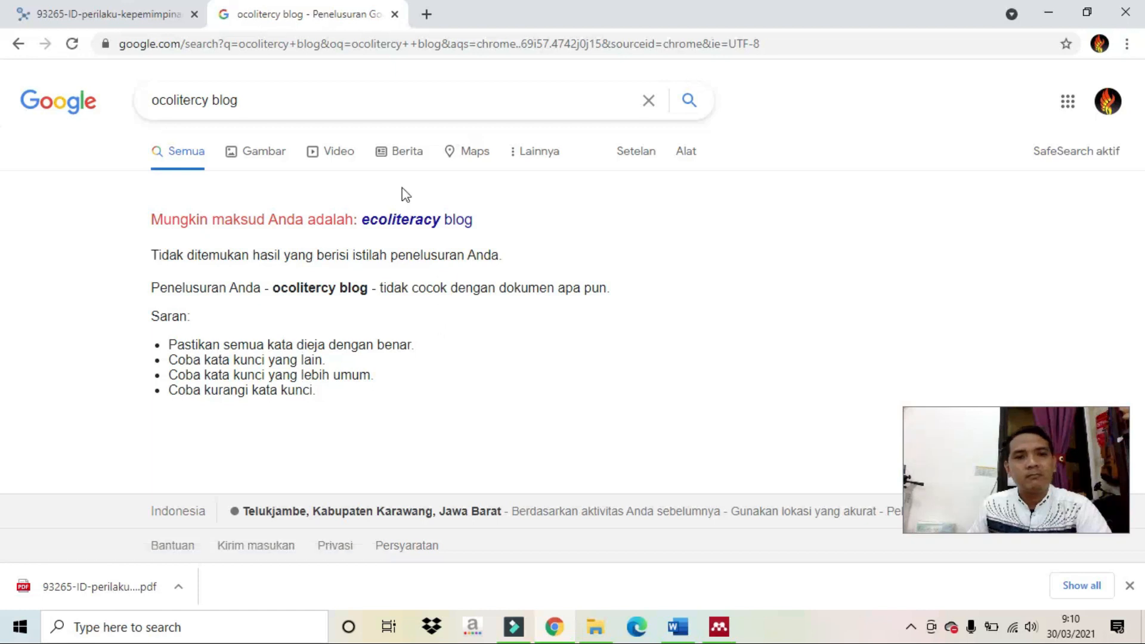
{"action": "left_click", "coordinate": [328, 94]}
{"action": "key", "text": "BackSpace"}
{"action": "key", "text": "BackSpace"}
{"action": "key", "text": "BackSpace"}
{"action": "key", "text": "BackSpace"}
{"action": "key", "text": "BackSpace"}
{"action": "key", "text": "BackSpace"}
{"action": "key", "text": "BackSpace"}
{"action": "key", "text": "BackSpace"}
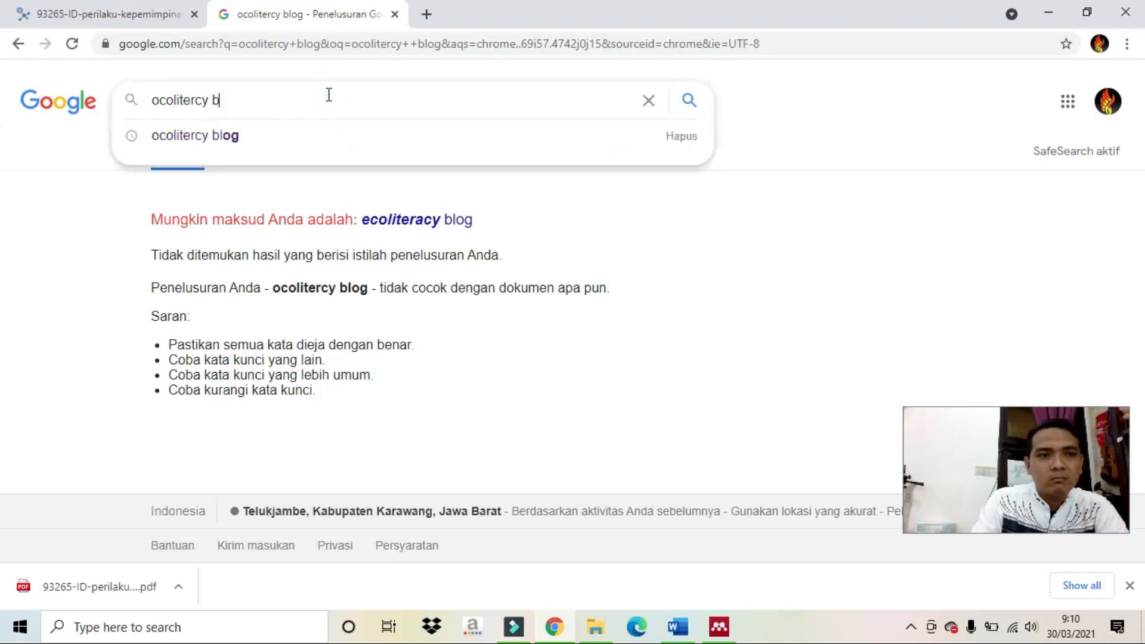
{"action": "type", "text": "rac"}
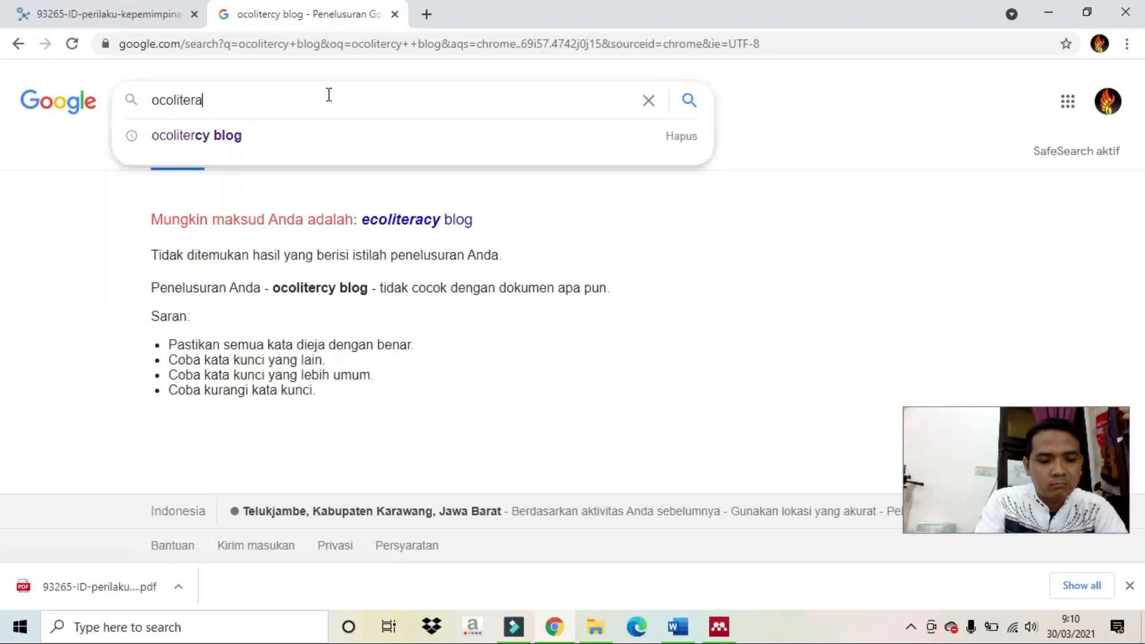
{"action": "key", "text": "Return"}
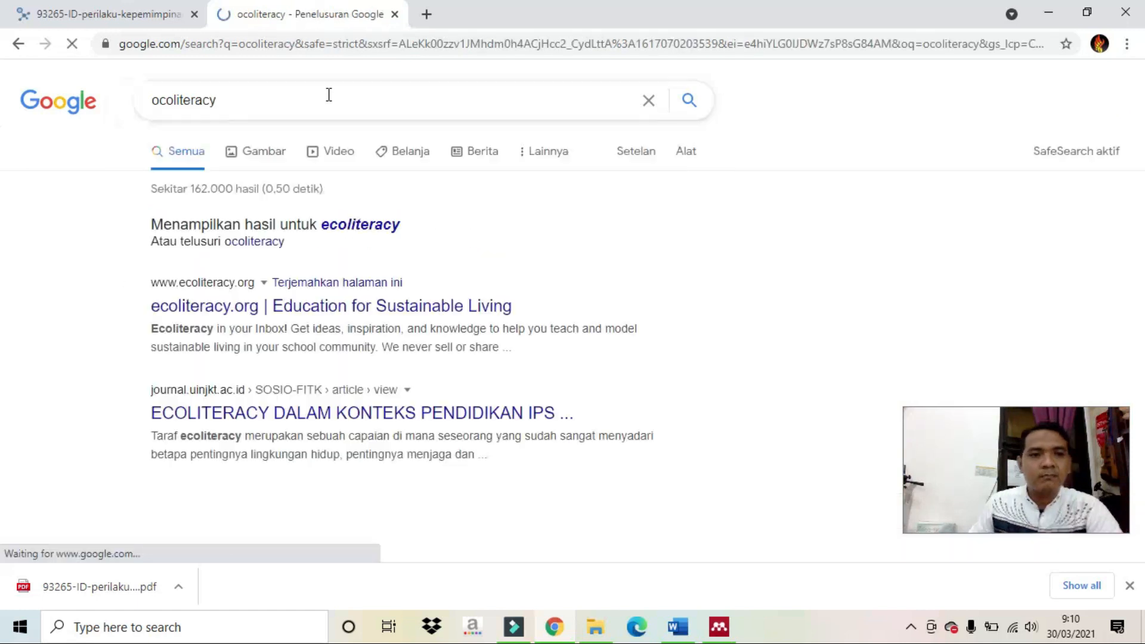
Browse the ecoliteracy.org site, then go back and scroll through the search results.
{"action": "scroll", "coordinate": [395, 245], "scroll_direction": "down", "scroll_amount": 2}
{"action": "scroll", "coordinate": [395, 244], "scroll_direction": "down", "scroll_amount": 1}
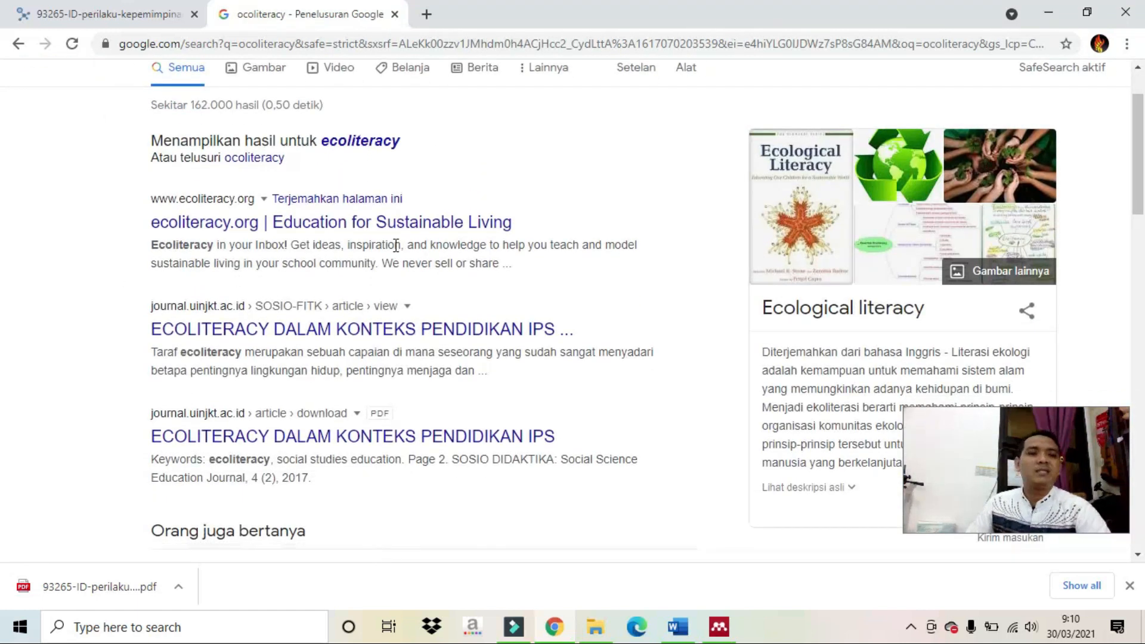
{"action": "left_click", "coordinate": [293, 233]}
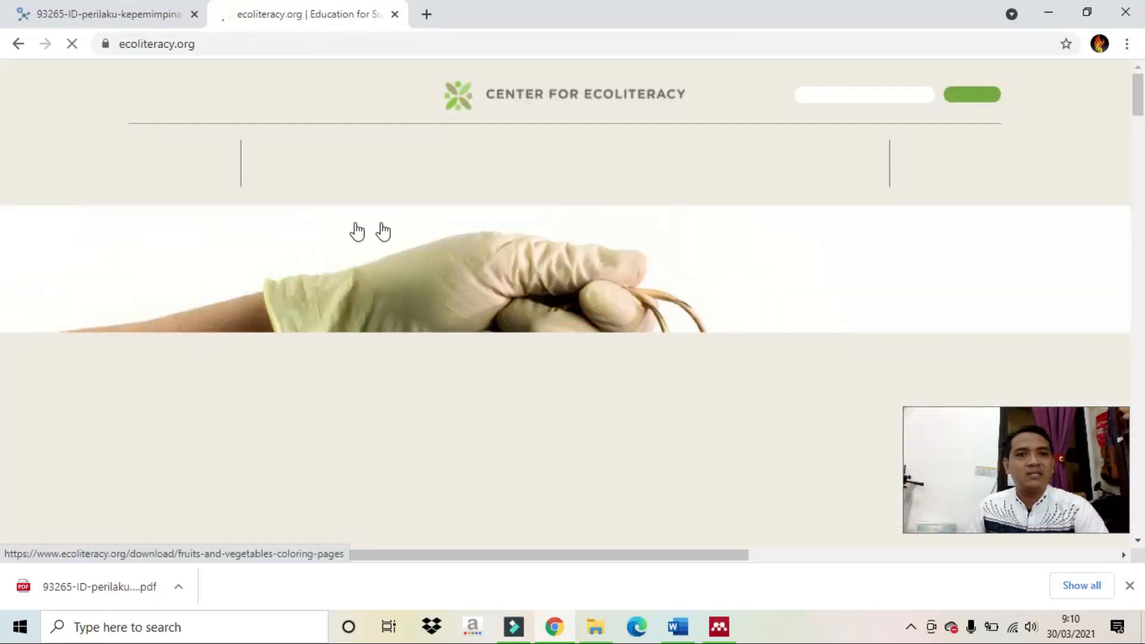
{"action": "scroll", "coordinate": [452, 232], "scroll_direction": "down", "scroll_amount": 9}
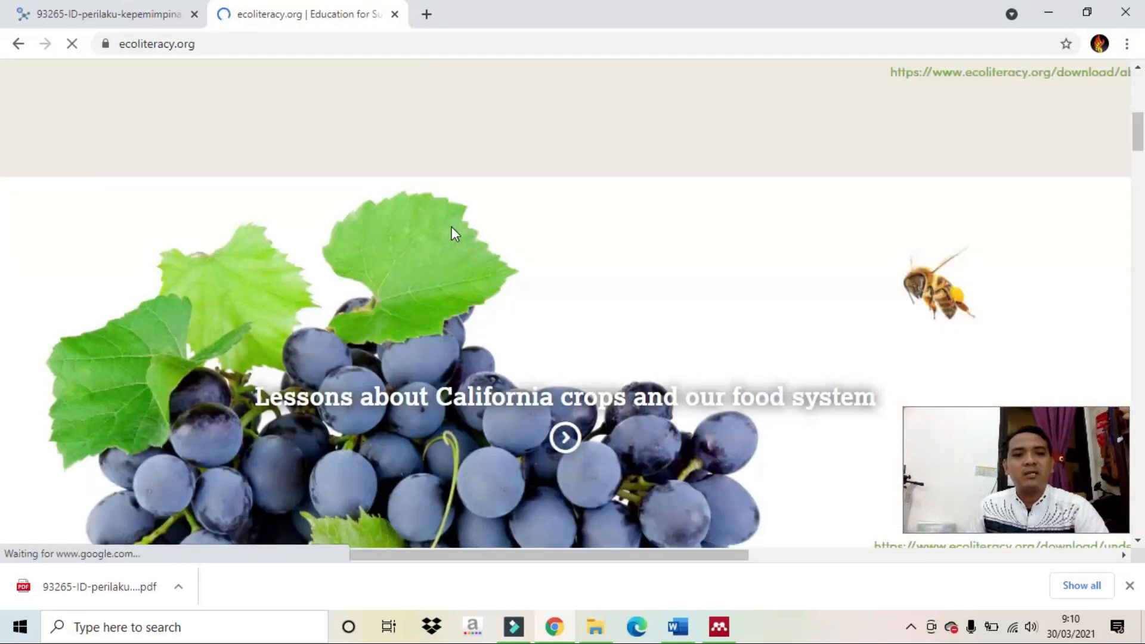
{"action": "scroll", "coordinate": [452, 228], "scroll_direction": "down", "scroll_amount": 10}
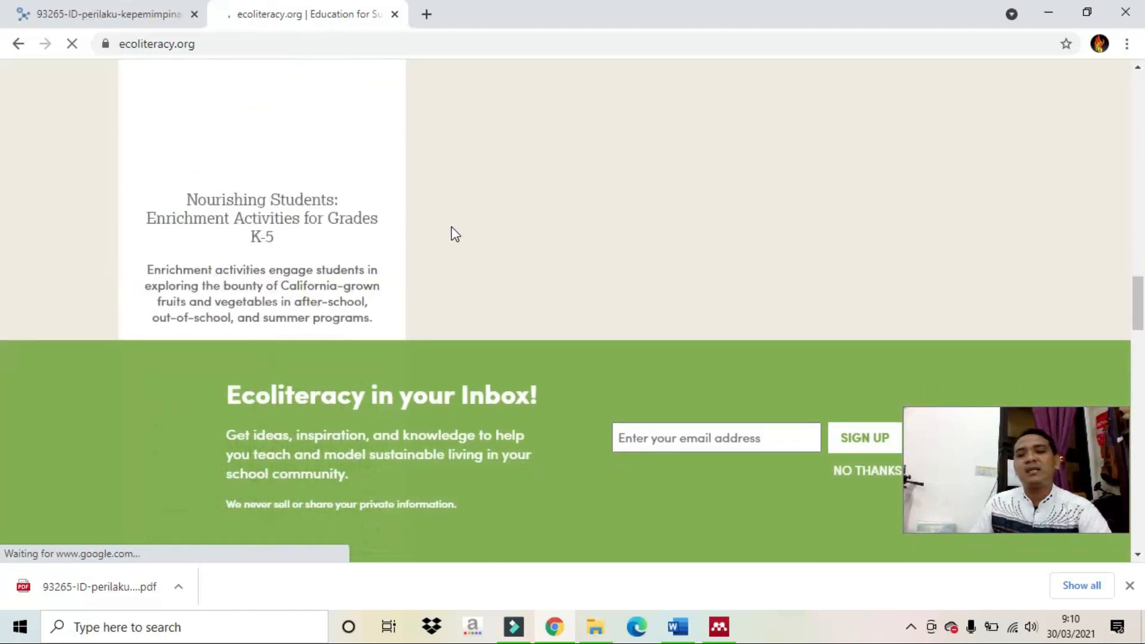
{"action": "scroll", "coordinate": [455, 234], "scroll_direction": "down", "scroll_amount": 1}
{"action": "scroll", "coordinate": [455, 234], "scroll_direction": "down", "scroll_amount": 4}
{"action": "scroll", "coordinate": [455, 228], "scroll_direction": "down", "scroll_amount": 2}
{"action": "scroll", "coordinate": [454, 229], "scroll_direction": "up", "scroll_amount": 6}
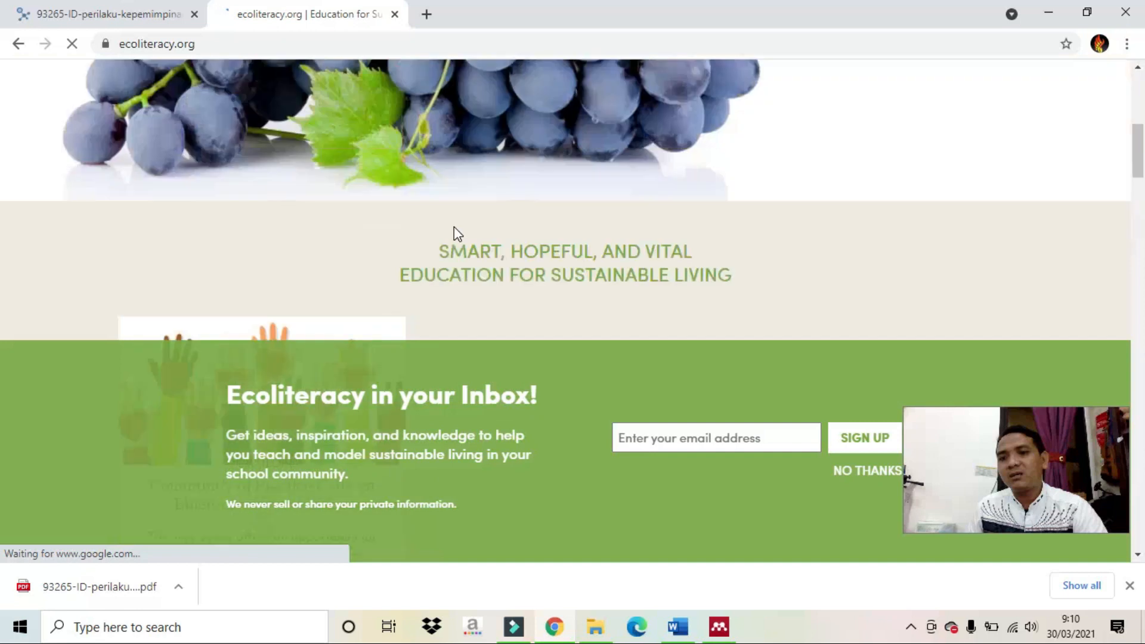
{"action": "scroll", "coordinate": [454, 229], "scroll_direction": "up", "scroll_amount": 5}
{"action": "scroll", "coordinate": [456, 233], "scroll_direction": "down", "scroll_amount": 8}
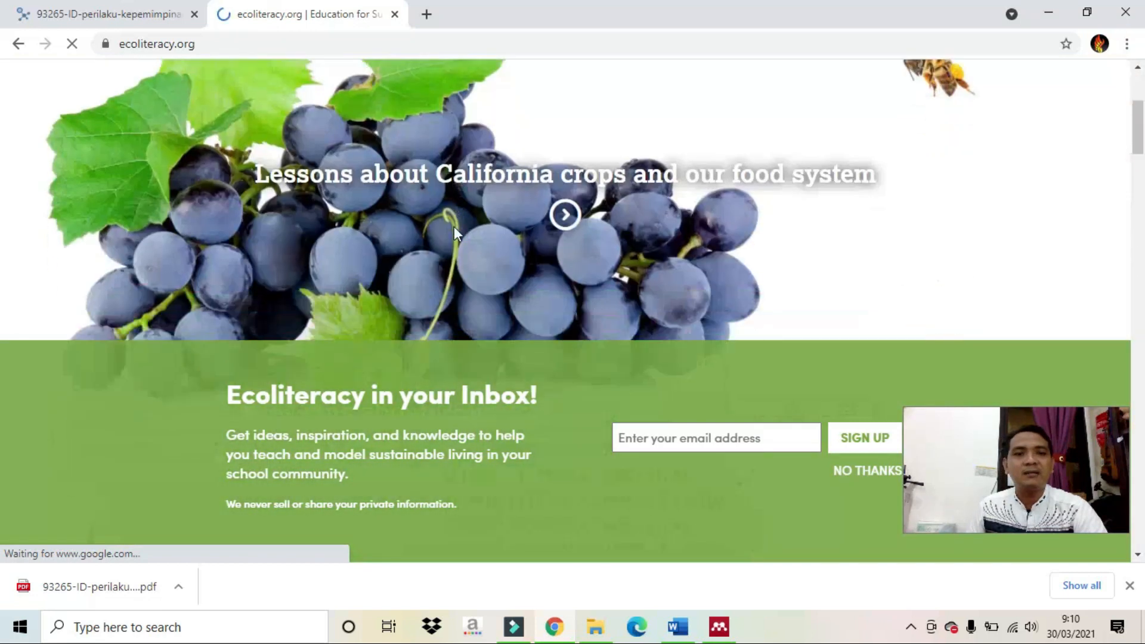
{"action": "scroll", "coordinate": [456, 233], "scroll_direction": "down", "scroll_amount": 10}
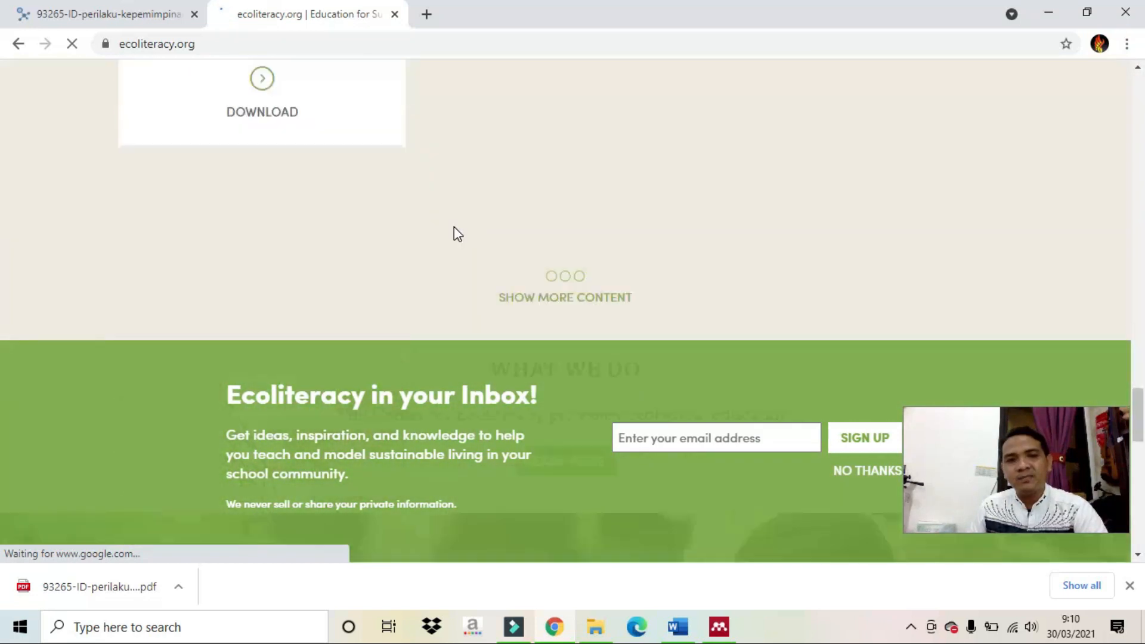
{"action": "left_click", "coordinate": [19, 45]}
{"action": "scroll", "coordinate": [364, 242], "scroll_direction": "down", "scroll_amount": 4}
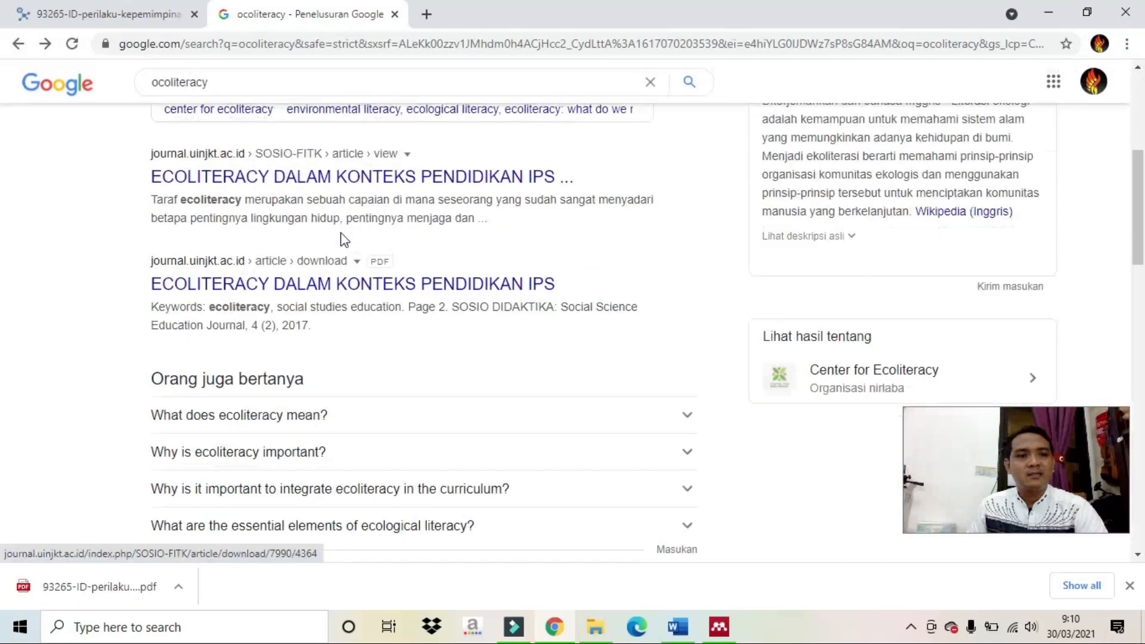
{"action": "scroll", "coordinate": [345, 238], "scroll_direction": "down", "scroll_amount": 5}
{"action": "scroll", "coordinate": [345, 238], "scroll_direction": "down", "scroll_amount": 1}
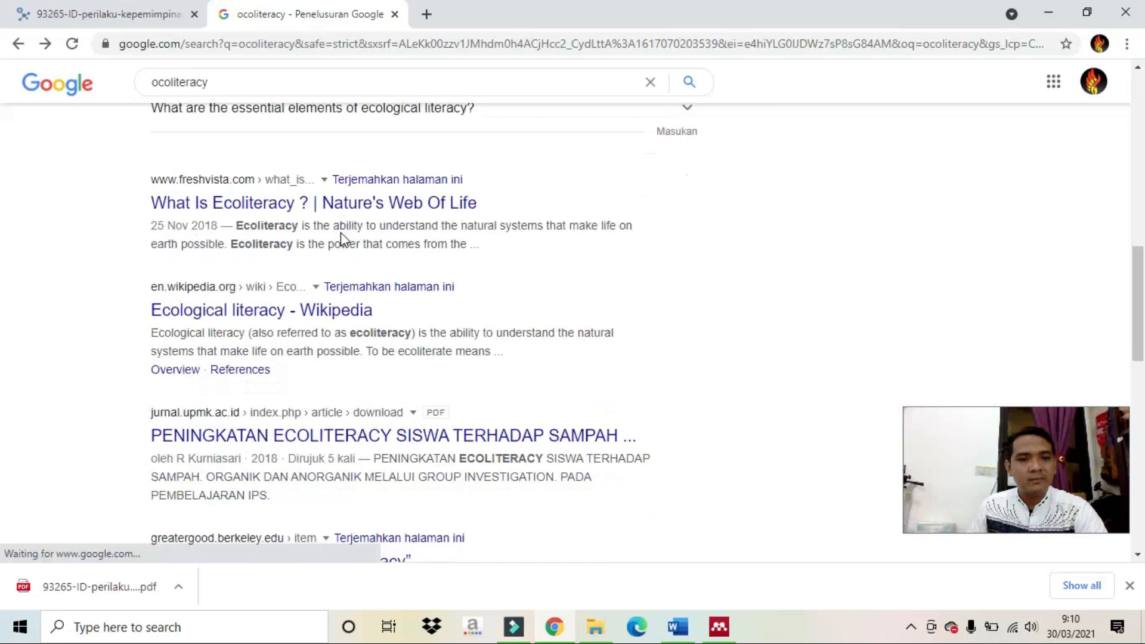
{"action": "scroll", "coordinate": [340, 250], "scroll_direction": "down", "scroll_amount": 4}
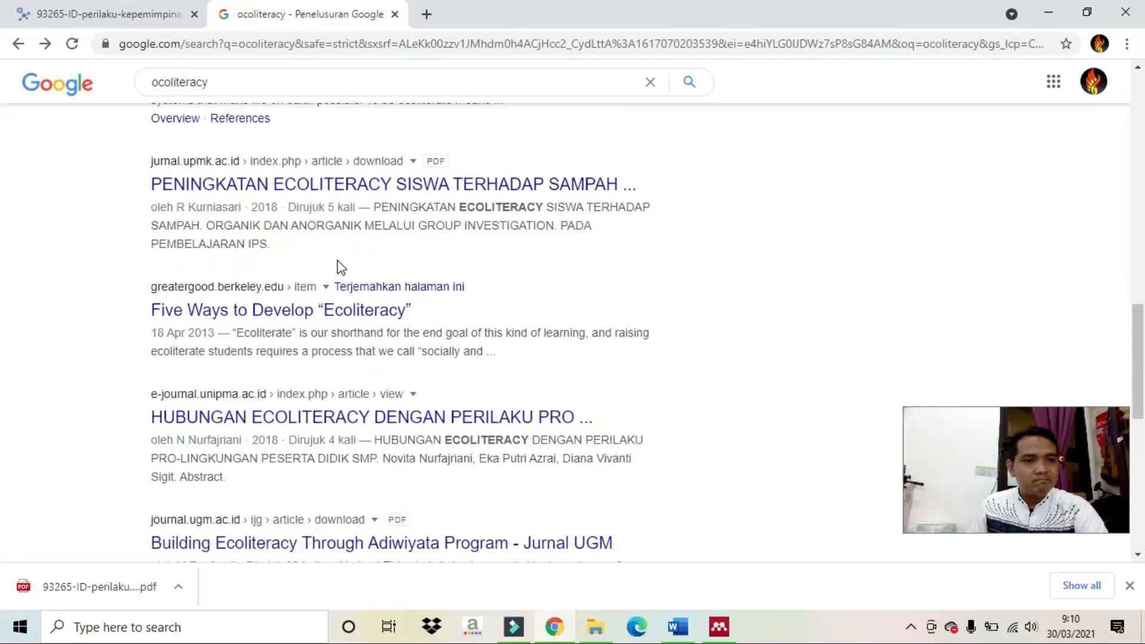
Read the Greater Good 'Five Ways to Develop Ecoliteracy' article and its byline, then return to Mendeley.
{"action": "left_click", "coordinate": [355, 309]}
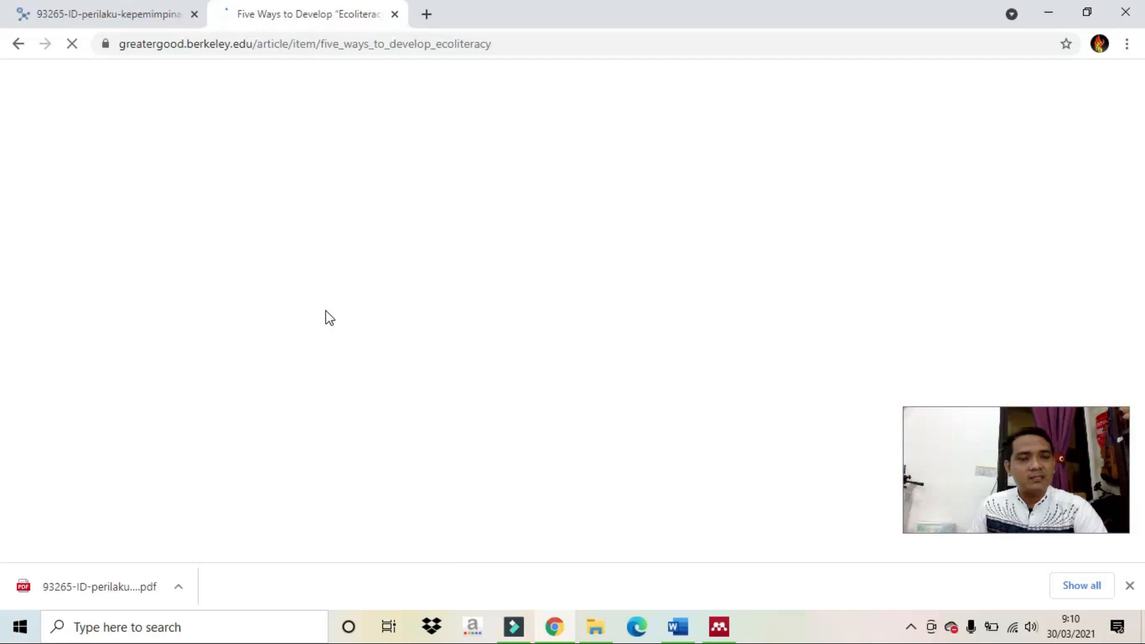
{"action": "scroll", "coordinate": [330, 318], "scroll_direction": "down", "scroll_amount": 3}
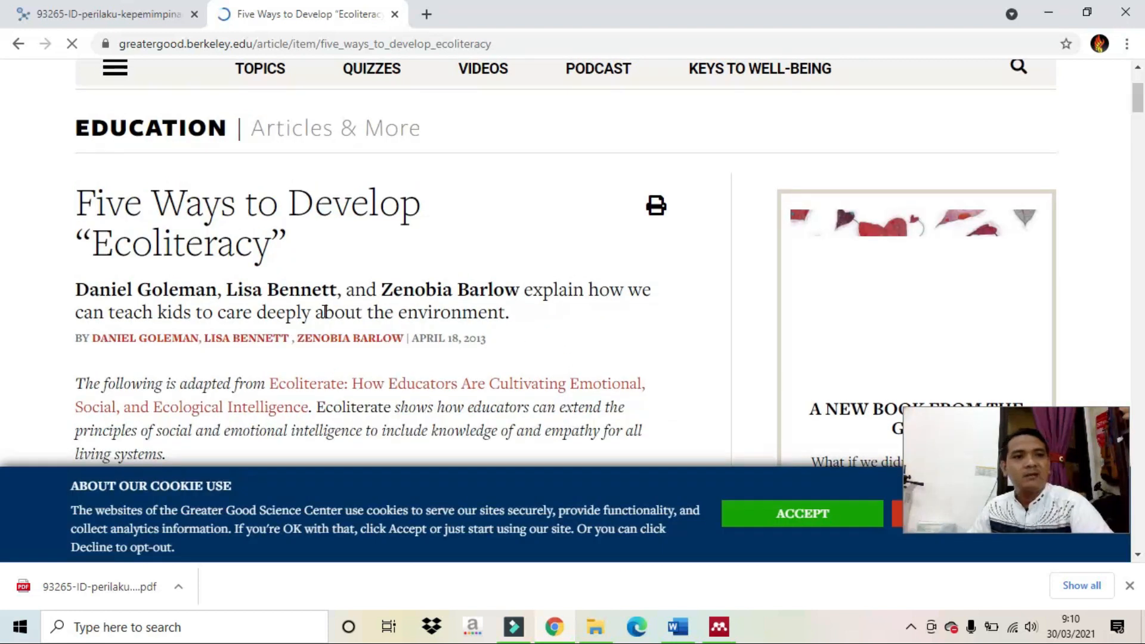
{"action": "scroll", "coordinate": [317, 278], "scroll_direction": "down", "scroll_amount": 3}
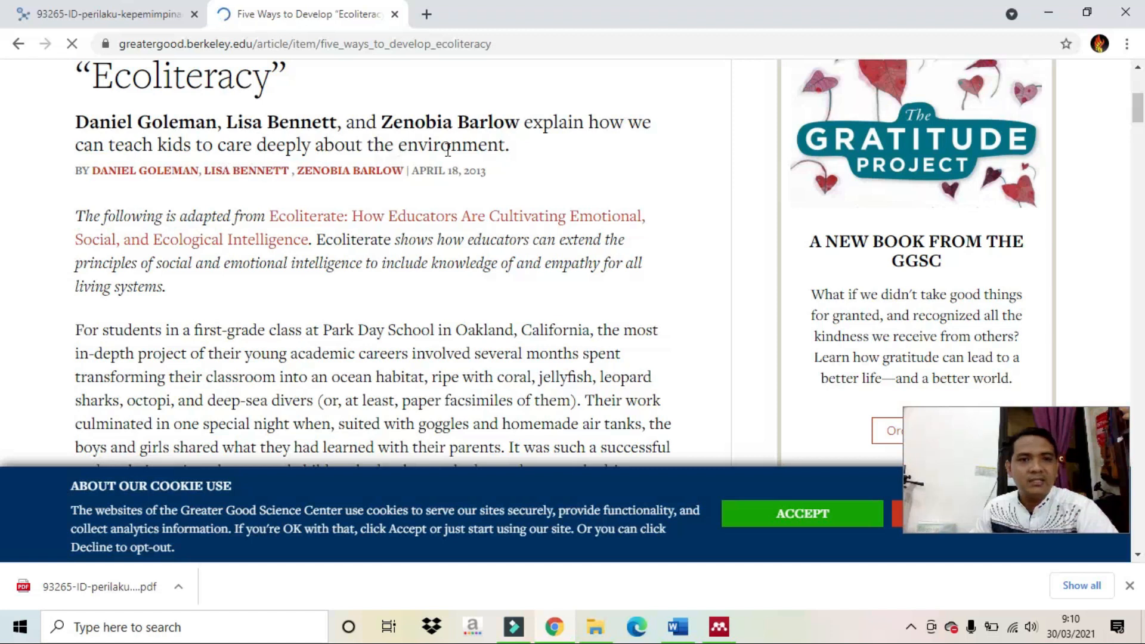
{"action": "left_click_drag", "start_coordinate": [91, 170], "coordinate": [256, 168]}
{"action": "left_click", "coordinate": [245, 204]}
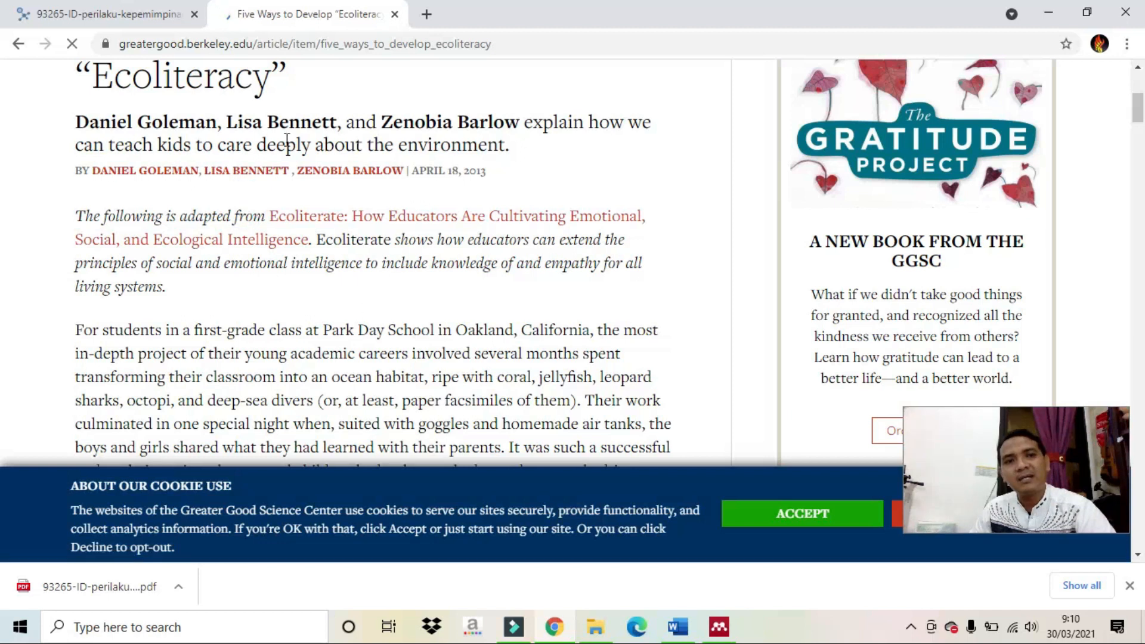
{"action": "scroll", "coordinate": [304, 152], "scroll_direction": "up", "scroll_amount": 3}
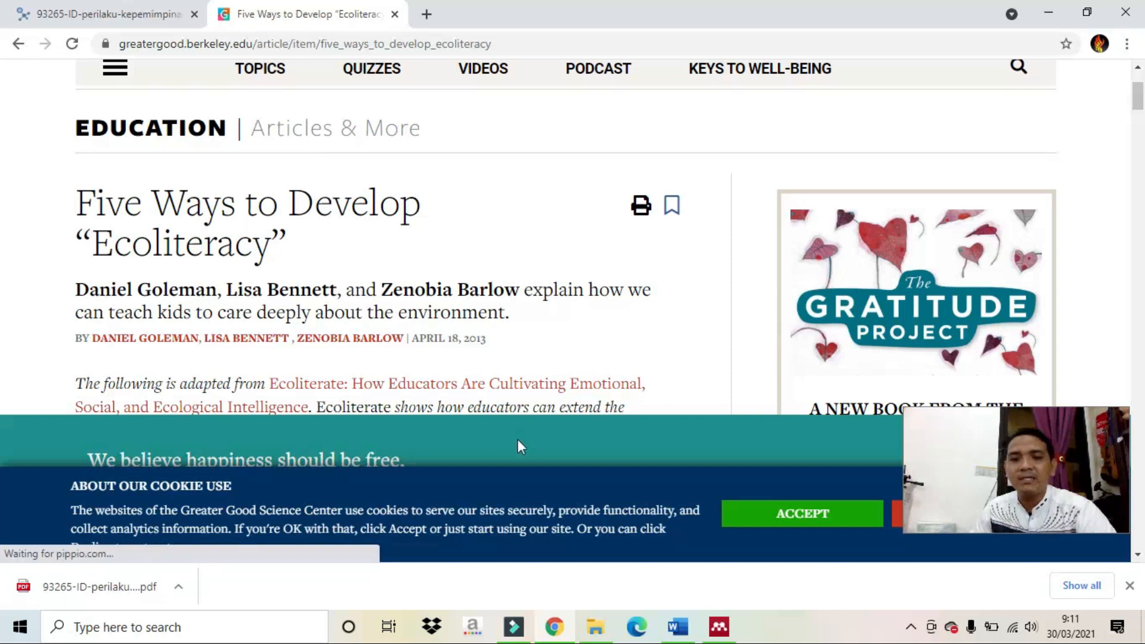
{"action": "left_click", "coordinate": [719, 627]}
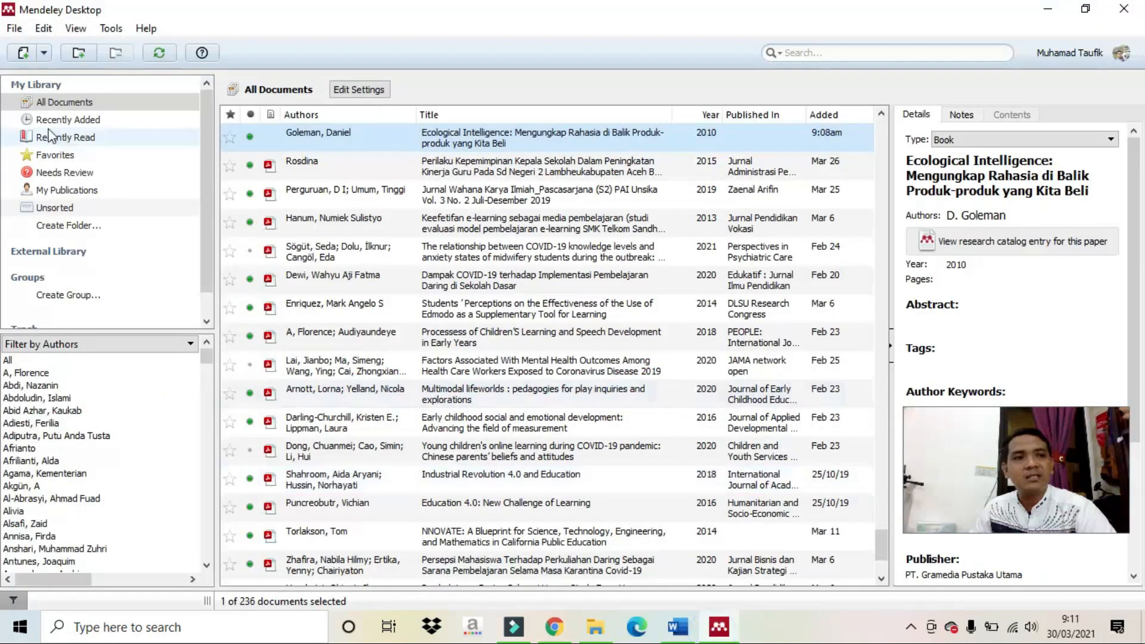
Start a new manually entered reference and set its type to Web Page.
{"action": "left_click", "coordinate": [44, 52]}
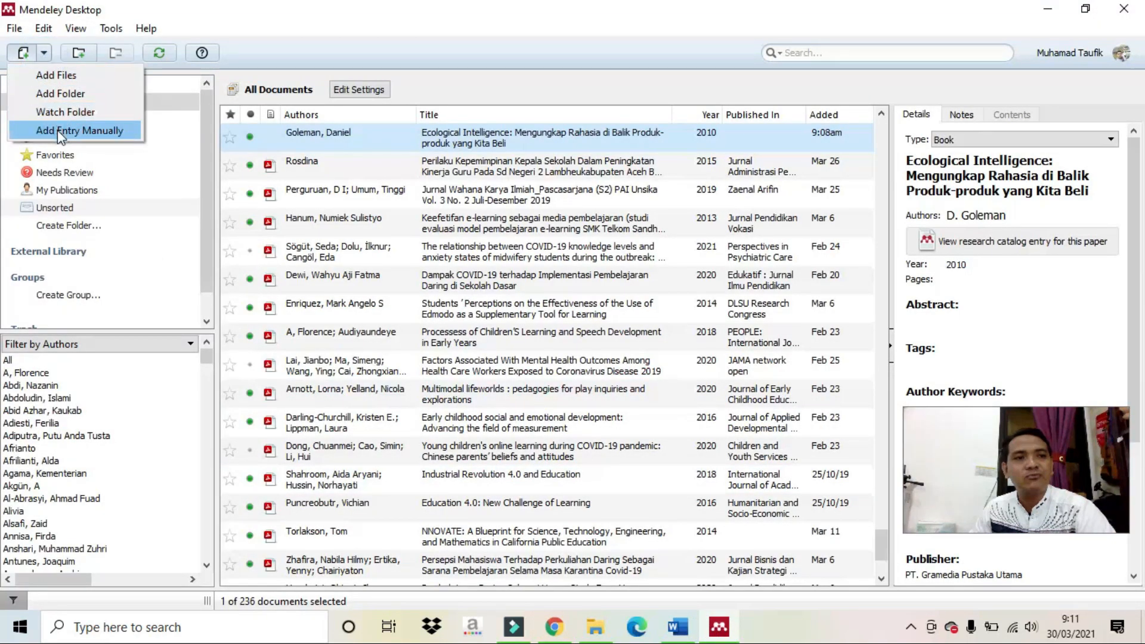
{"action": "left_click", "coordinate": [72, 127]}
{"action": "left_click", "coordinate": [530, 191]}
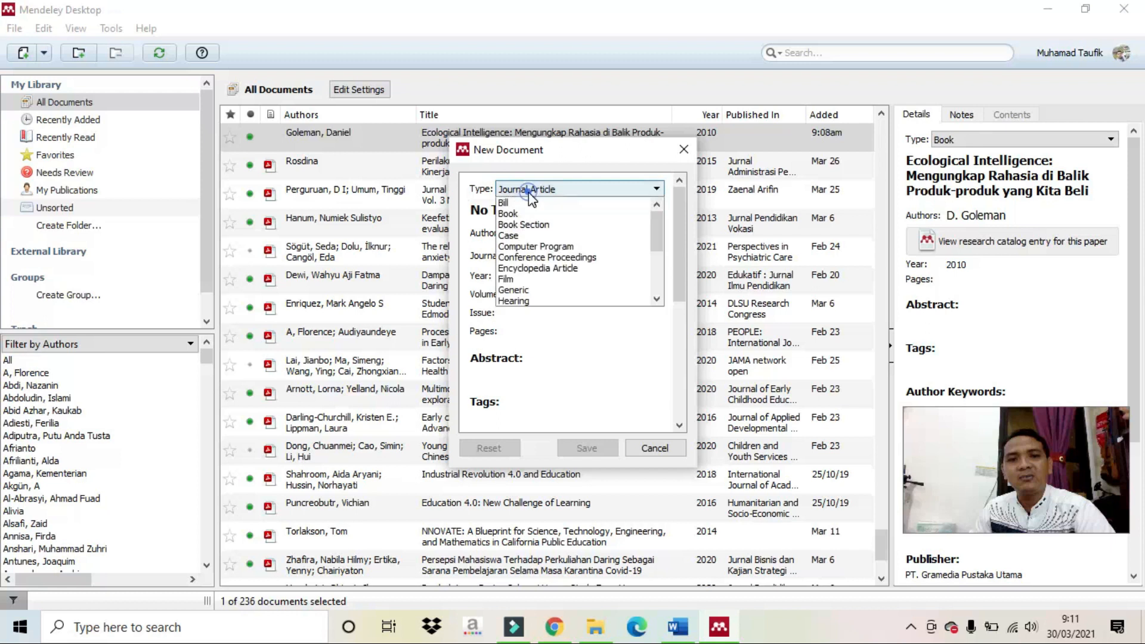
{"action": "scroll", "coordinate": [536, 240], "scroll_direction": "down", "scroll_amount": 2}
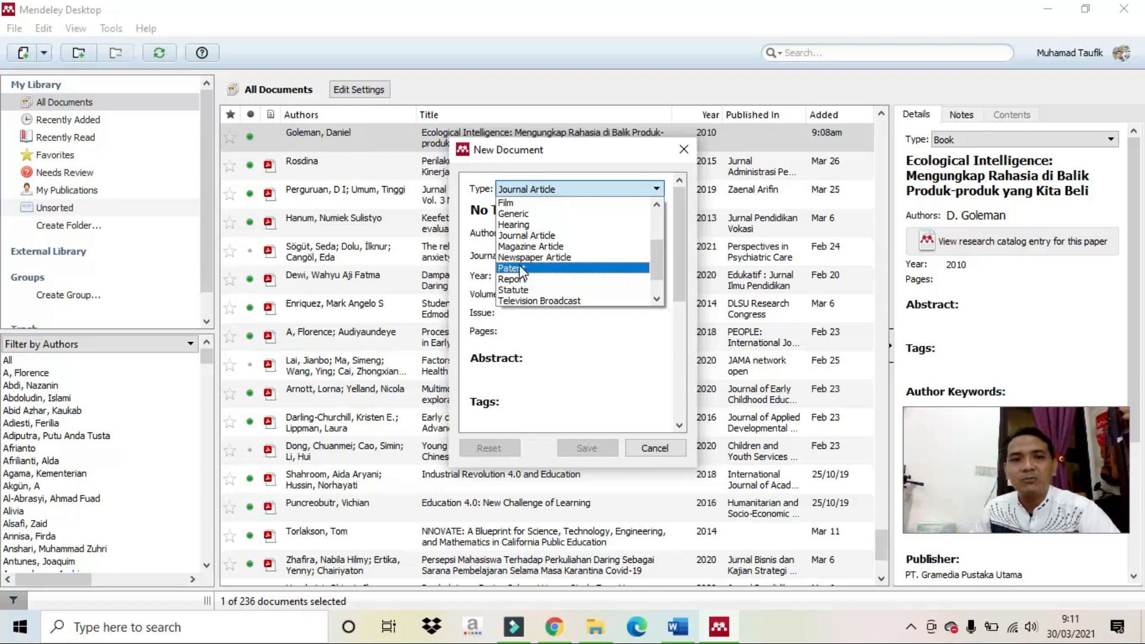
{"action": "scroll", "coordinate": [521, 269], "scroll_direction": "down", "scroll_amount": 1}
{"action": "left_click", "coordinate": [528, 290]}
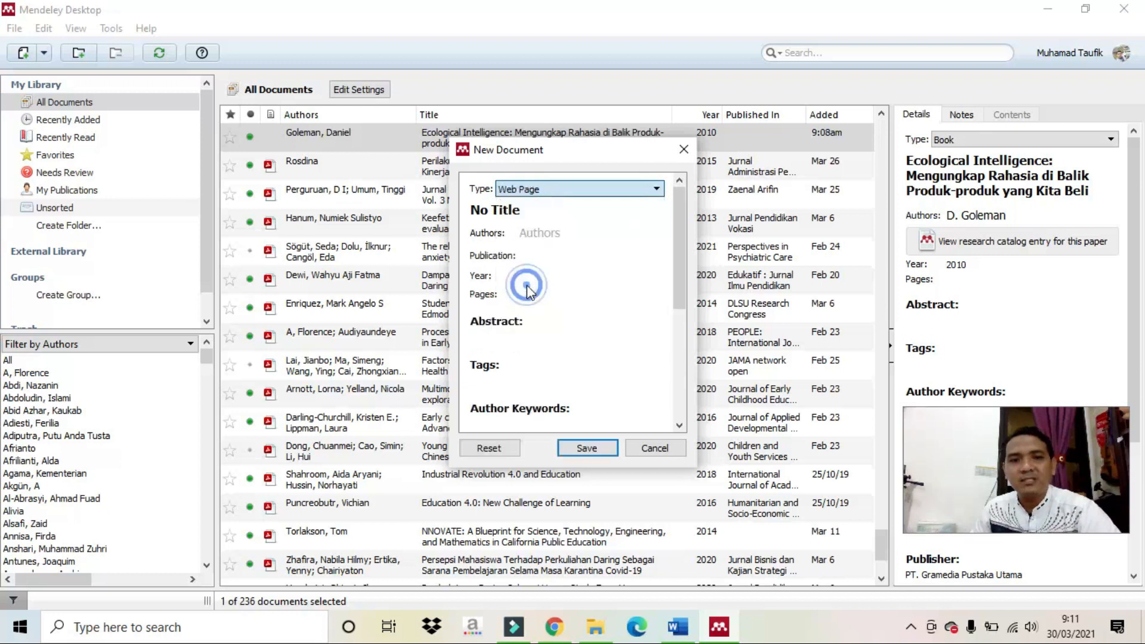
{"action": "left_click", "coordinate": [527, 196]}
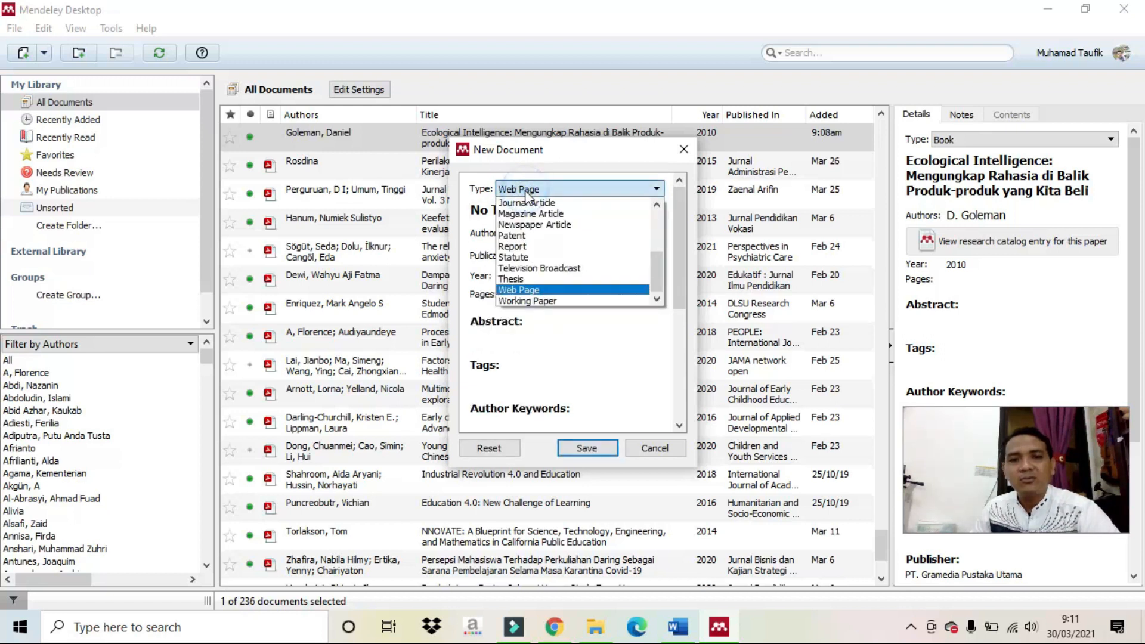
{"action": "left_click", "coordinate": [535, 225]}
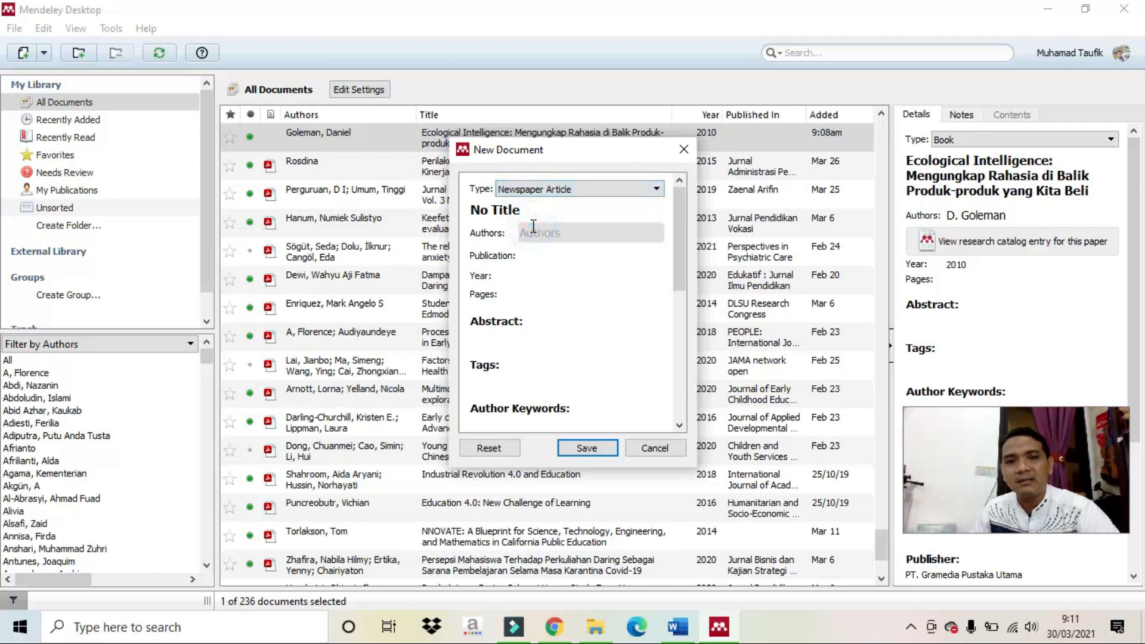
{"action": "left_click", "coordinate": [526, 192]}
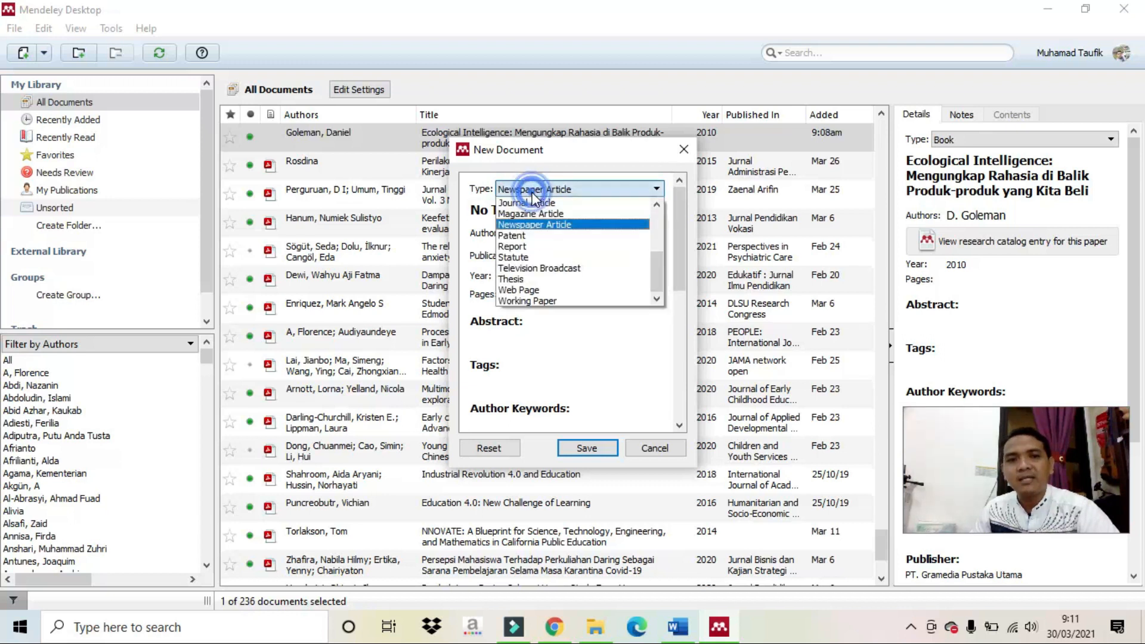
{"action": "left_click", "coordinate": [533, 291]}
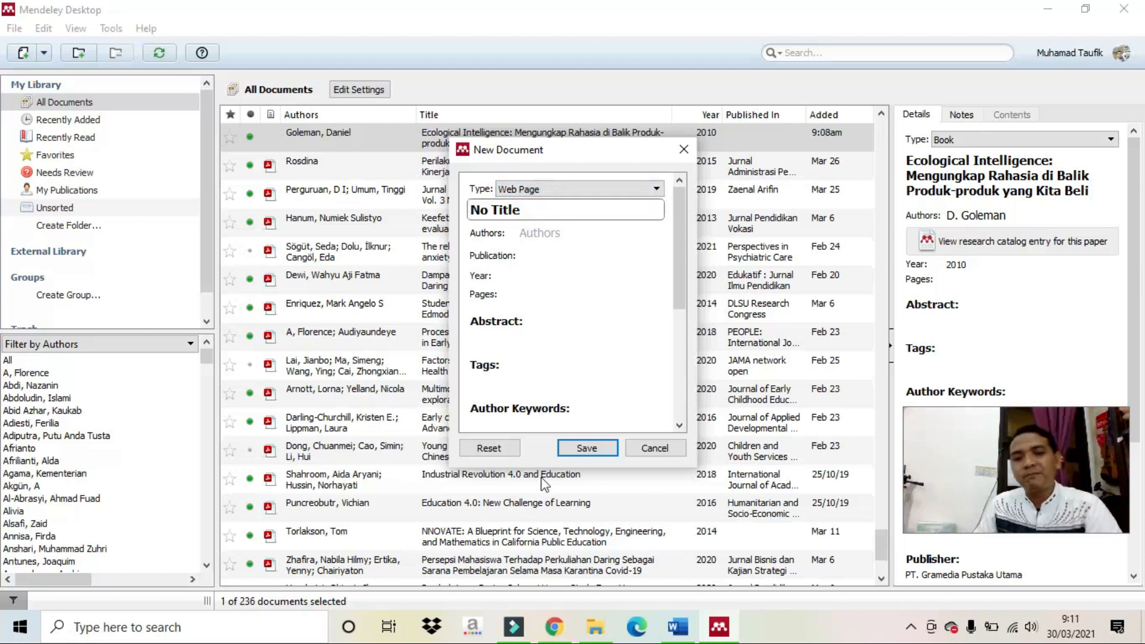
Copy the article's title from the browser and paste it as the title 'Five Ways to Develop “Ecoliteracy”'.
{"action": "left_click", "coordinate": [555, 624]}
{"action": "scroll", "coordinate": [232, 166], "scroll_direction": "up", "scroll_amount": 3}
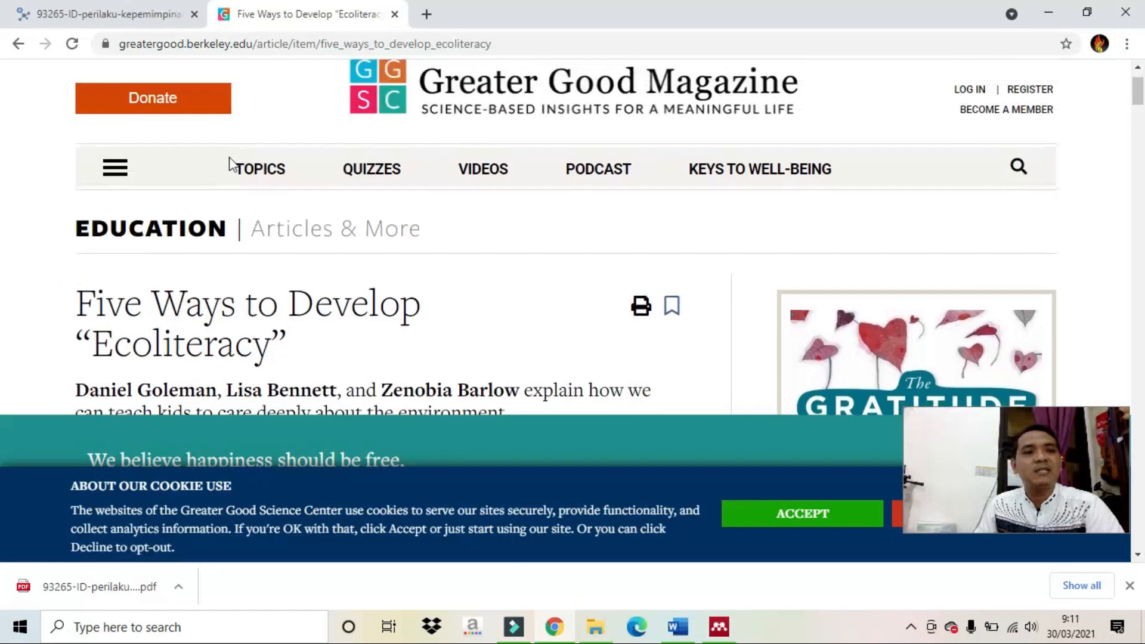
{"action": "scroll", "coordinate": [231, 165], "scroll_direction": "down", "scroll_amount": 1}
{"action": "left_click_drag", "start_coordinate": [76, 286], "coordinate": [193, 297]}
{"action": "left_click", "coordinate": [194, 297]}
{"action": "left_click_drag", "start_coordinate": [287, 328], "coordinate": [94, 300]}
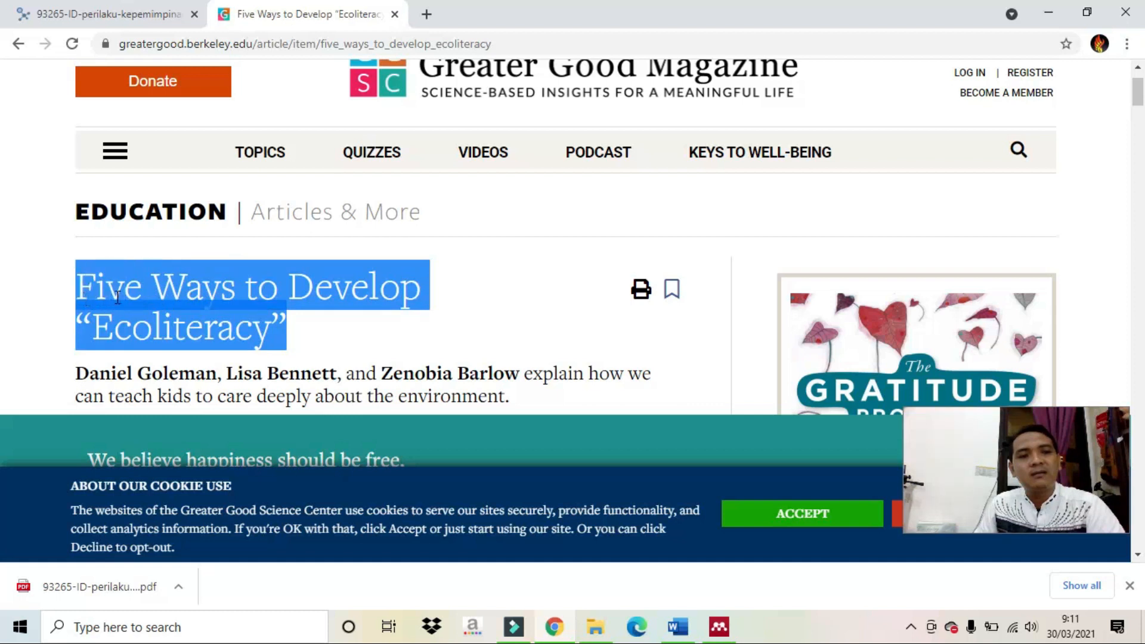
{"action": "right_click", "coordinate": [118, 297]}
{"action": "left_click", "coordinate": [148, 310]}
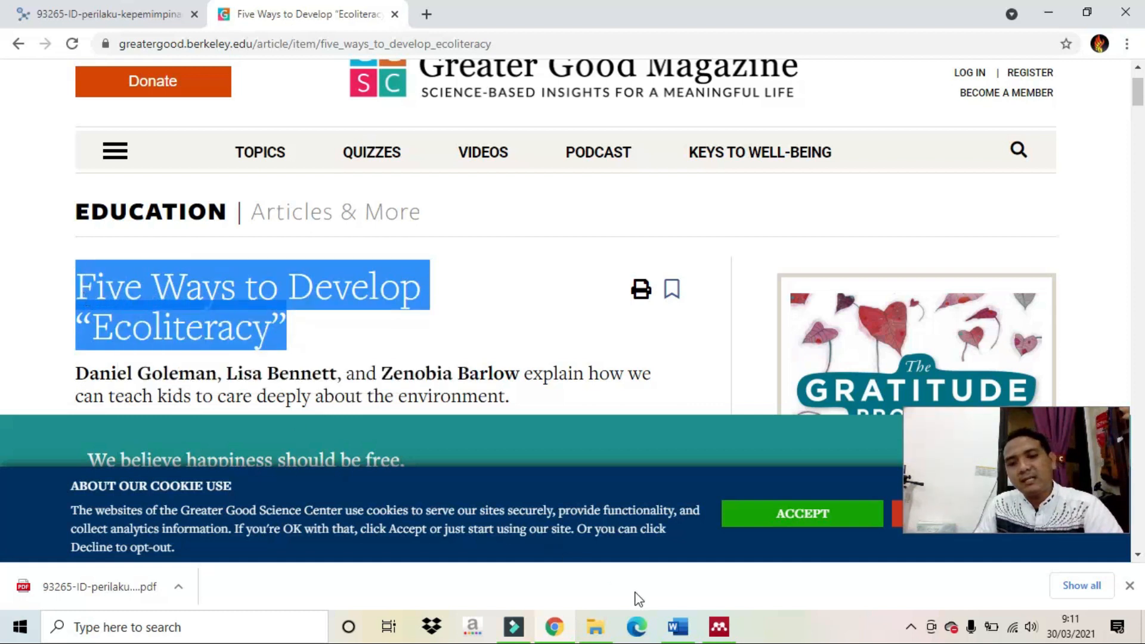
{"action": "left_click", "coordinate": [719, 627]}
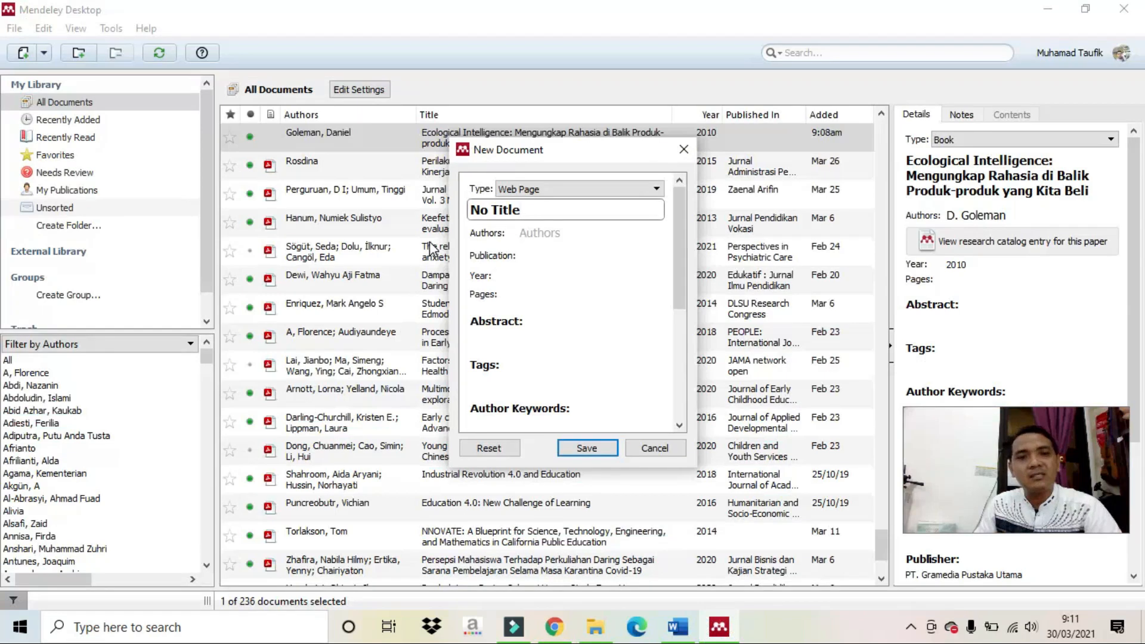
{"action": "key", "text": "ctrl+a"}
{"action": "key", "text": "ctrl+v"}
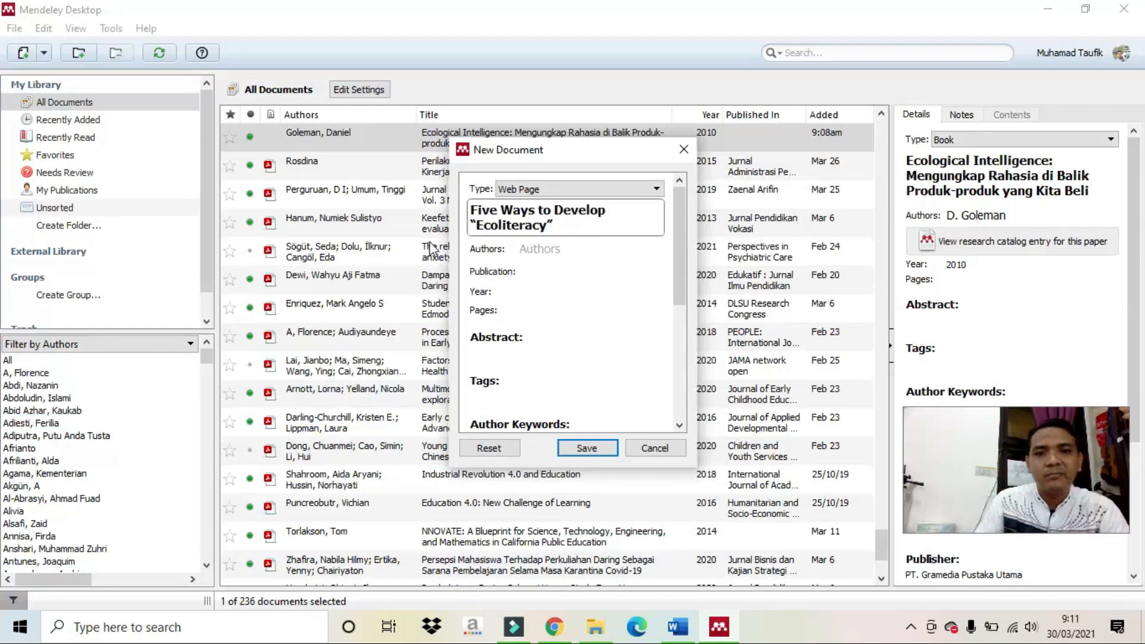
Enter the first two authors, 'Goleman, D' and 'Bennet, L', in the Authors field.
{"action": "left_click", "coordinate": [518, 249]}
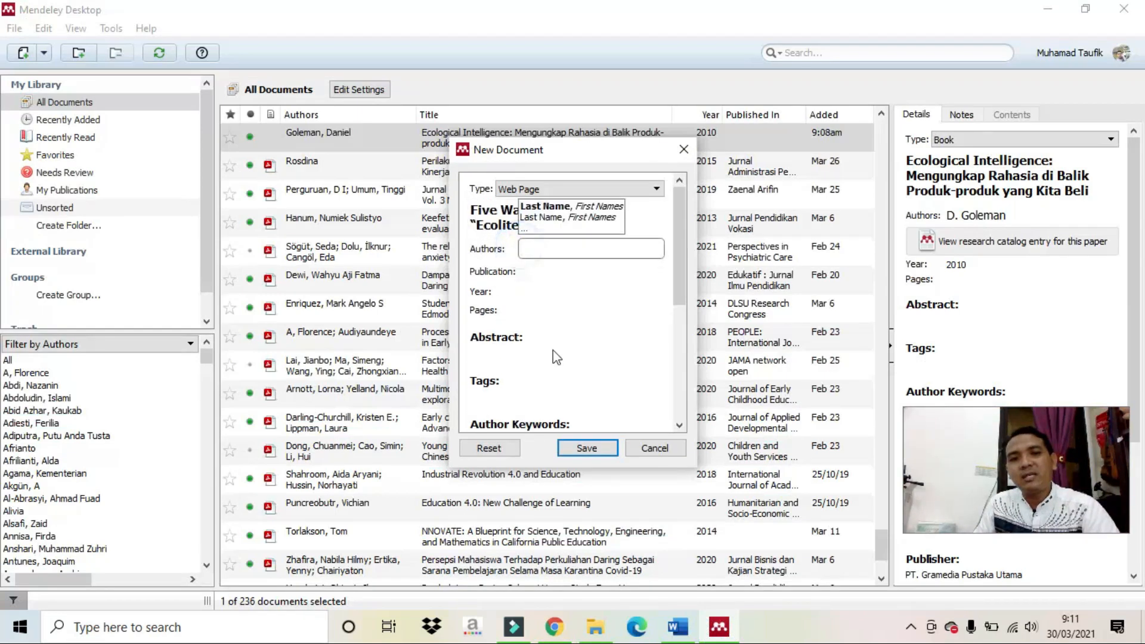
{"action": "type", "text": "G"}
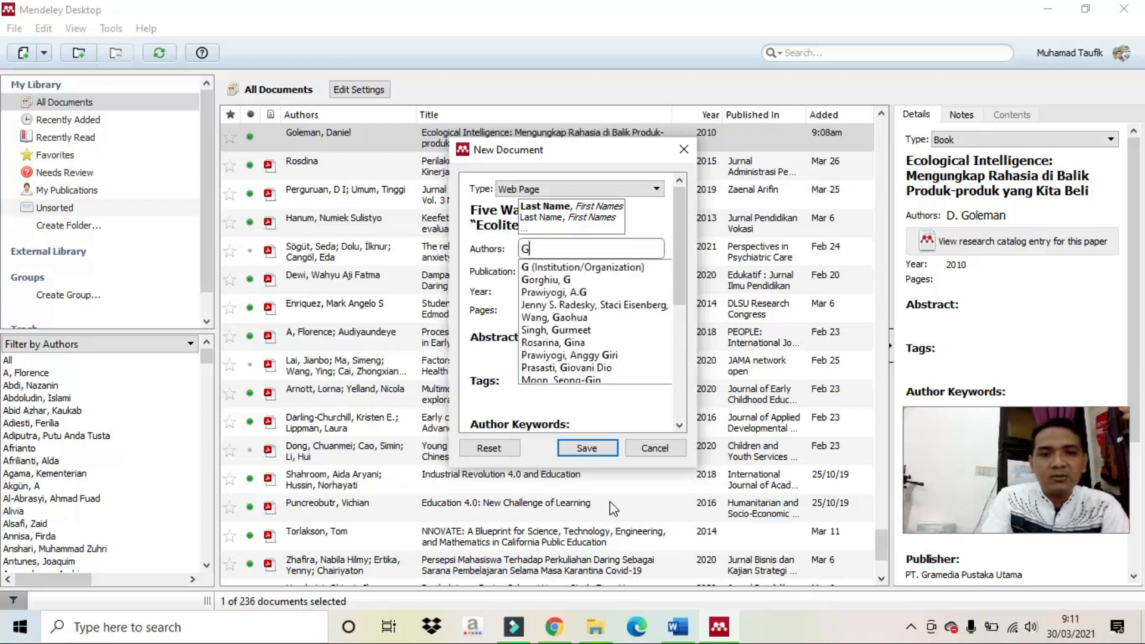
{"action": "type", "text": "oleman, D"}
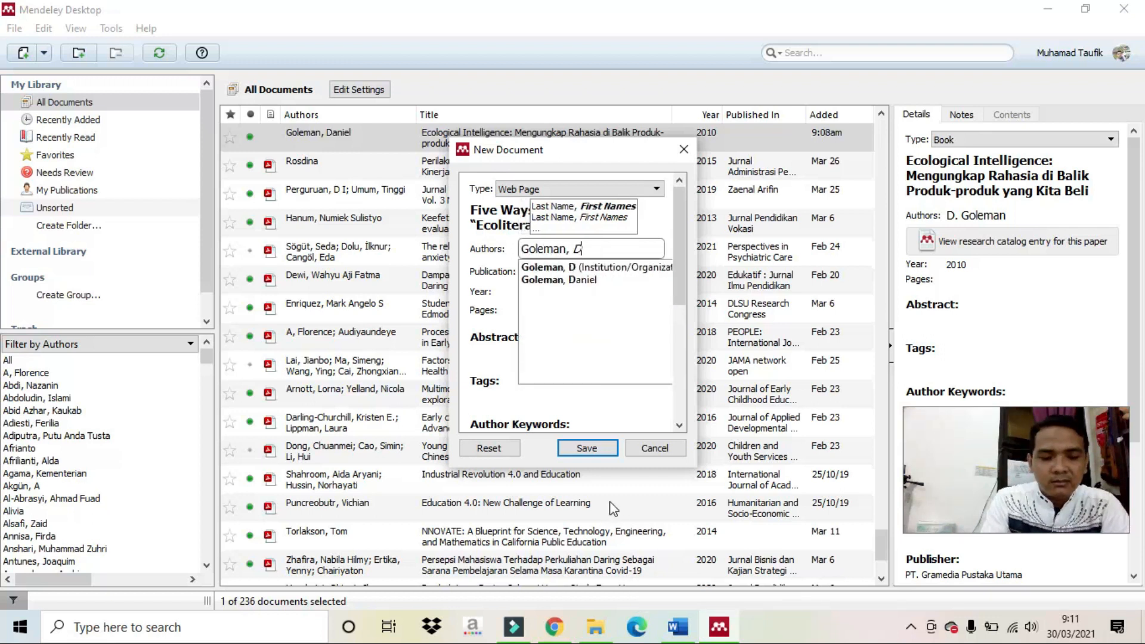
{"action": "key", "text": "Return"}
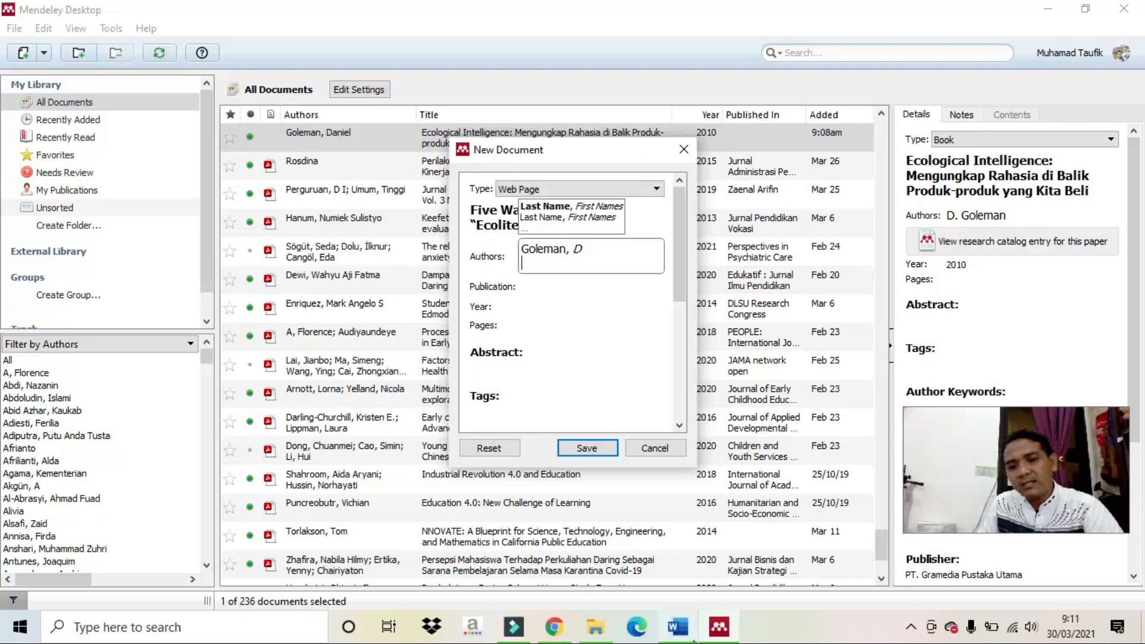
{"action": "left_click", "coordinate": [553, 633]}
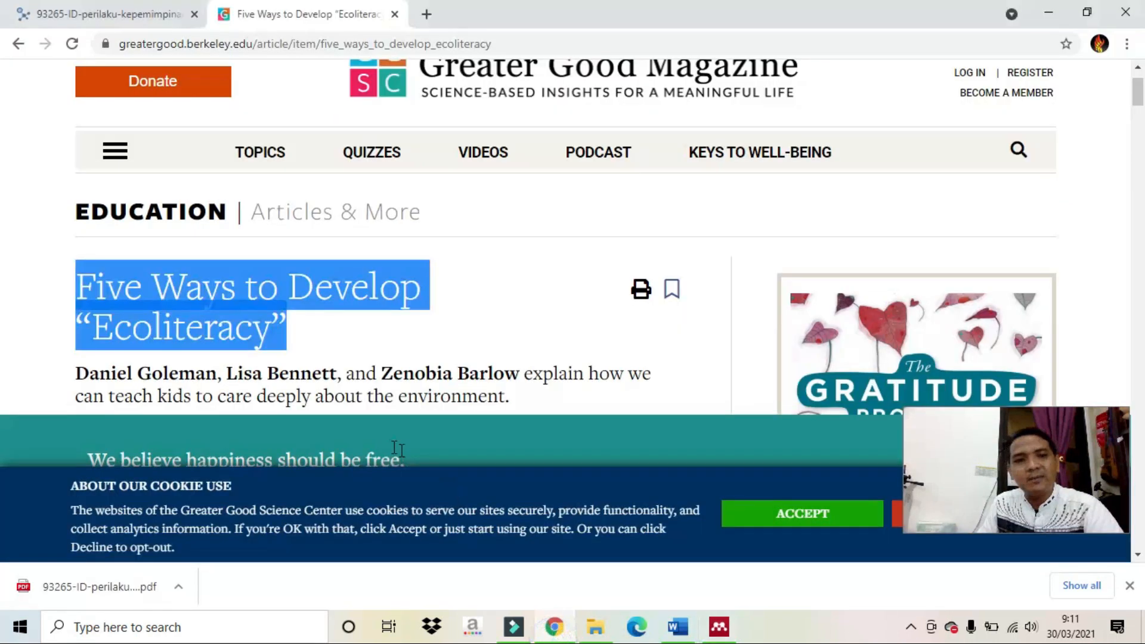
{"action": "scroll", "coordinate": [293, 390], "scroll_direction": "down", "scroll_amount": 1}
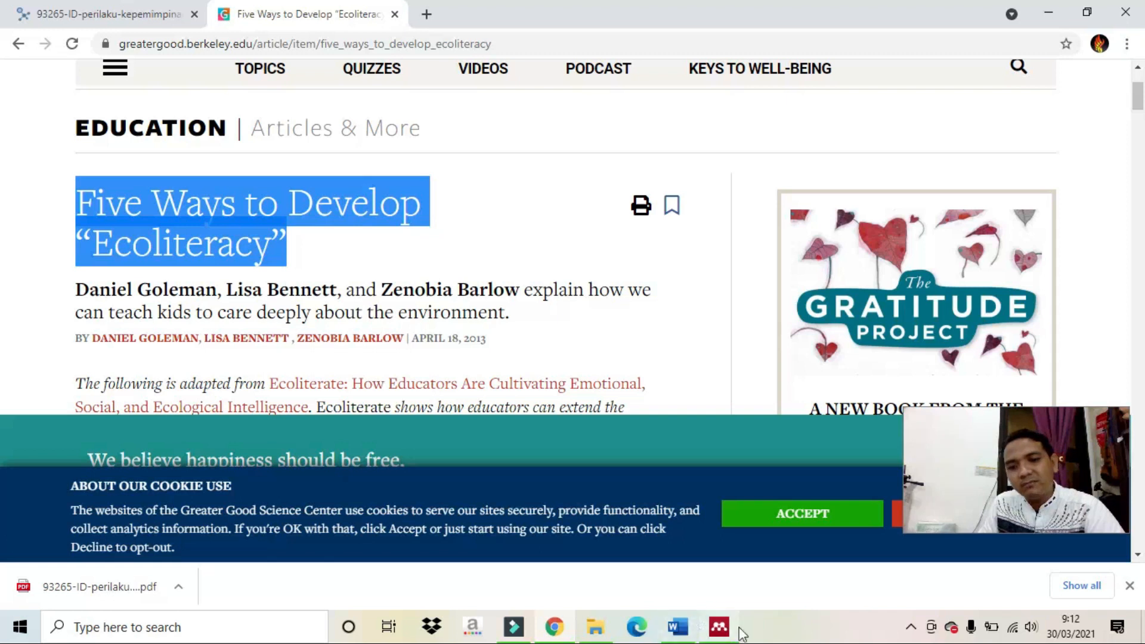
{"action": "left_click", "coordinate": [719, 626]}
{"action": "key", "text": "Return"}
{"action": "type", "text": "Ben"}
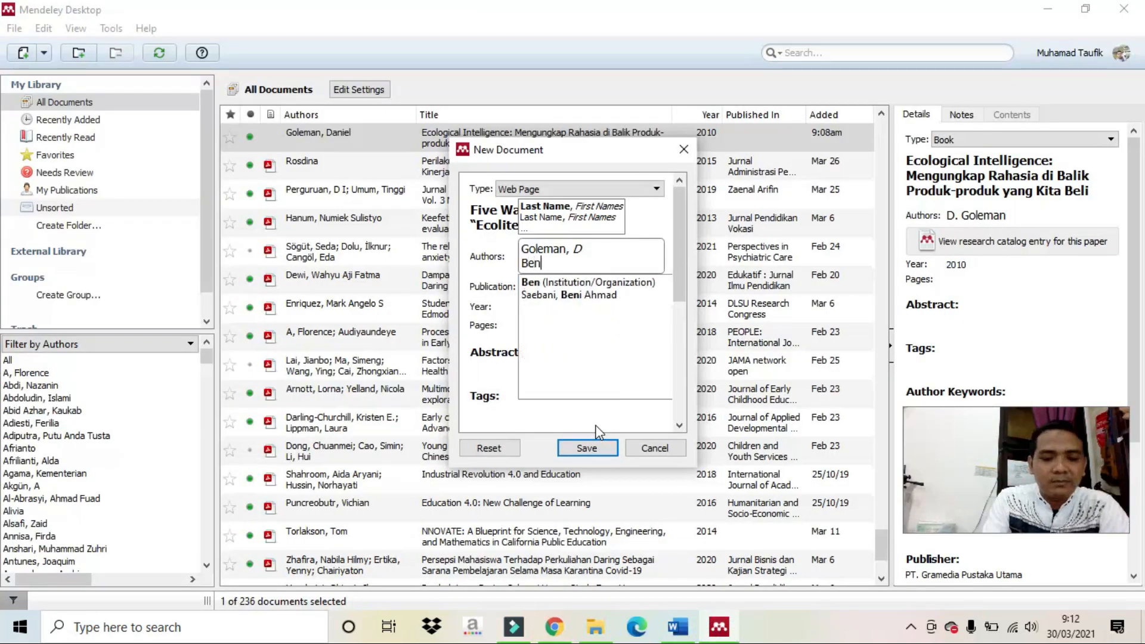
{"action": "type", "text": "net, L"}
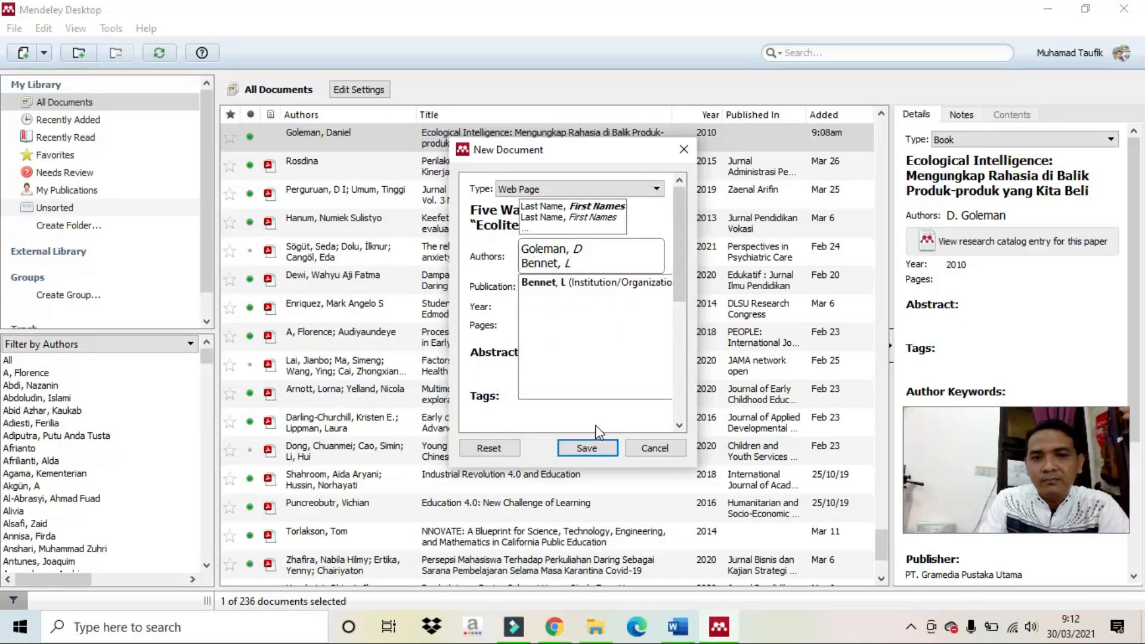
{"action": "key", "text": "Return"}
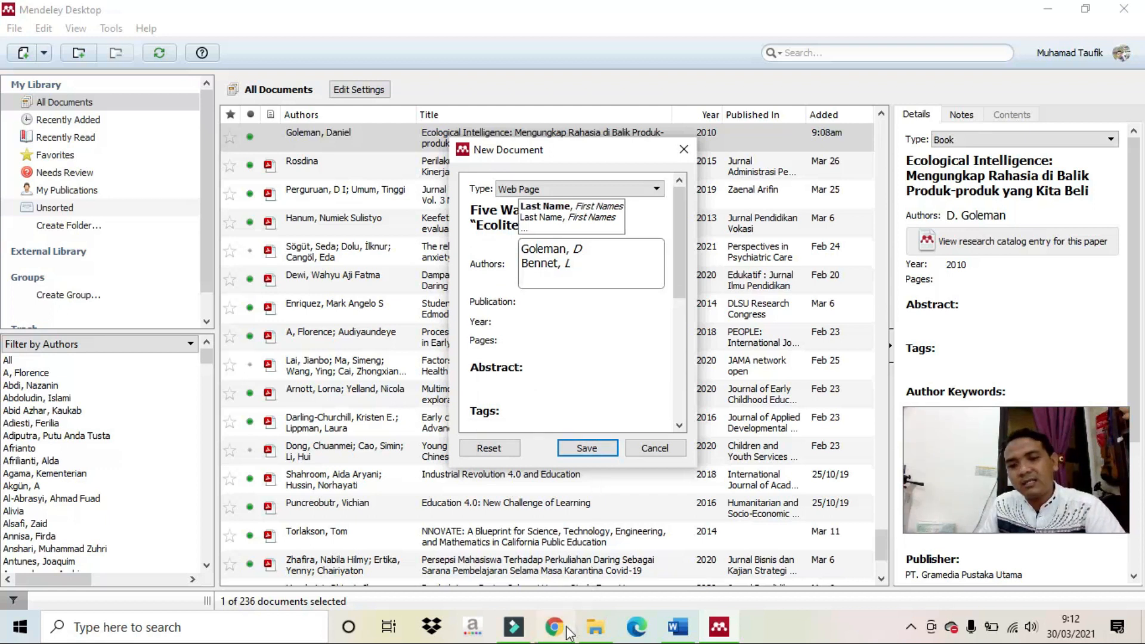
Add the third author 'barmow, Z' and commit the author list.
{"action": "left_click", "coordinate": [565, 630]}
{"action": "scroll", "coordinate": [322, 281], "scroll_direction": "down", "scroll_amount": 1}
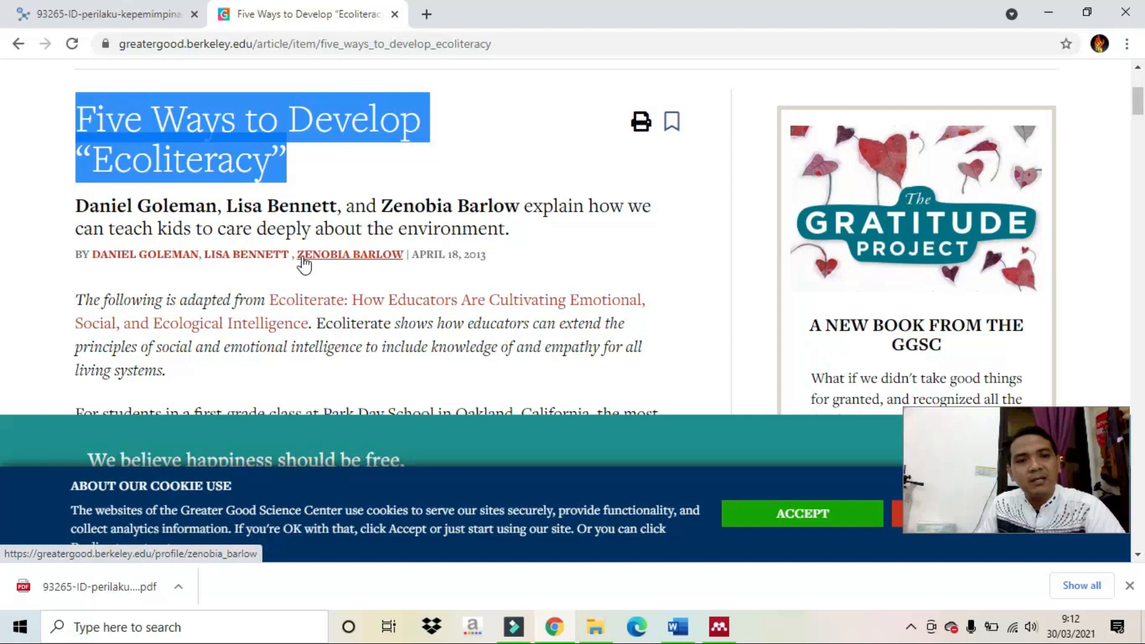
{"action": "left_click", "coordinate": [714, 628]}
{"action": "key", "text": "Return"}
{"action": "type", "text": "bar"}
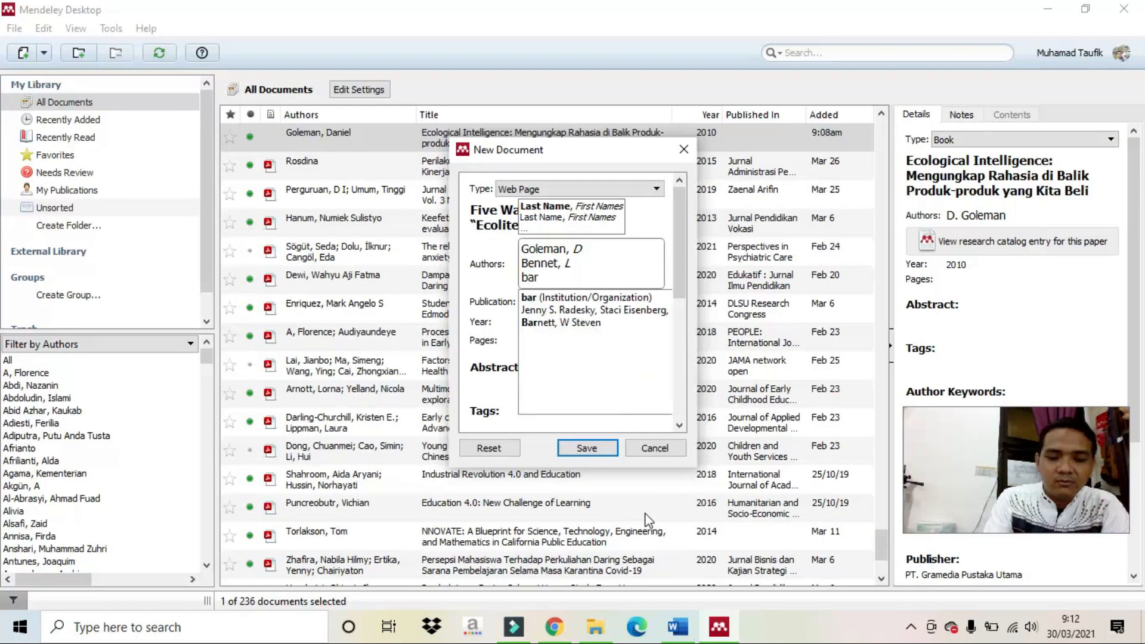
{"action": "type", "text": "mow, Z"}
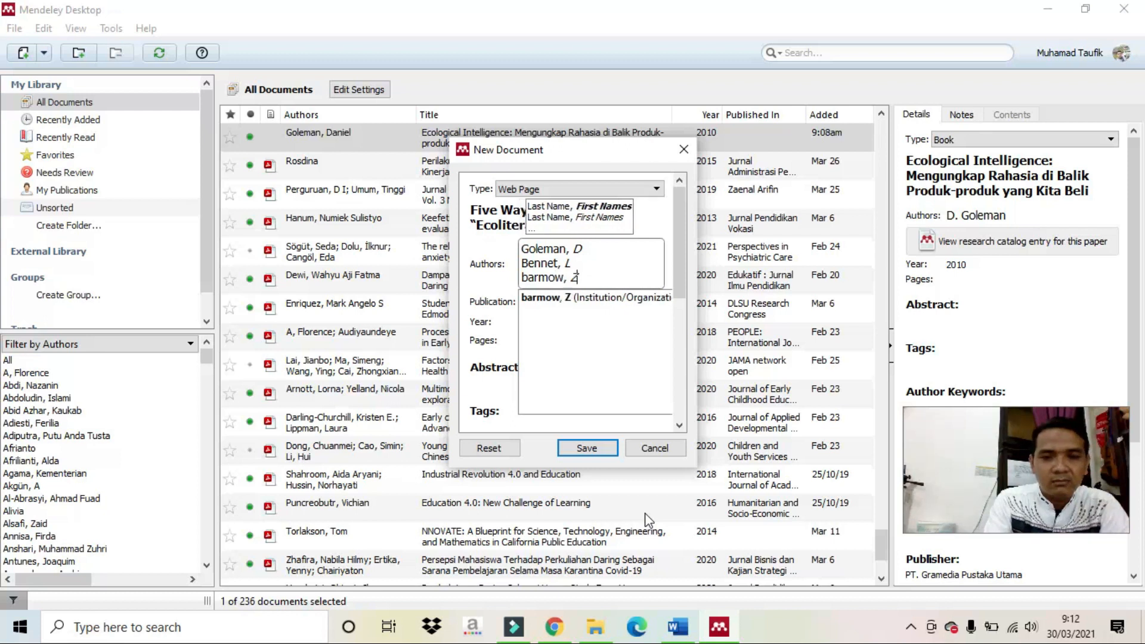
{"action": "left_click", "coordinate": [479, 297]}
{"action": "left_click", "coordinate": [514, 292]}
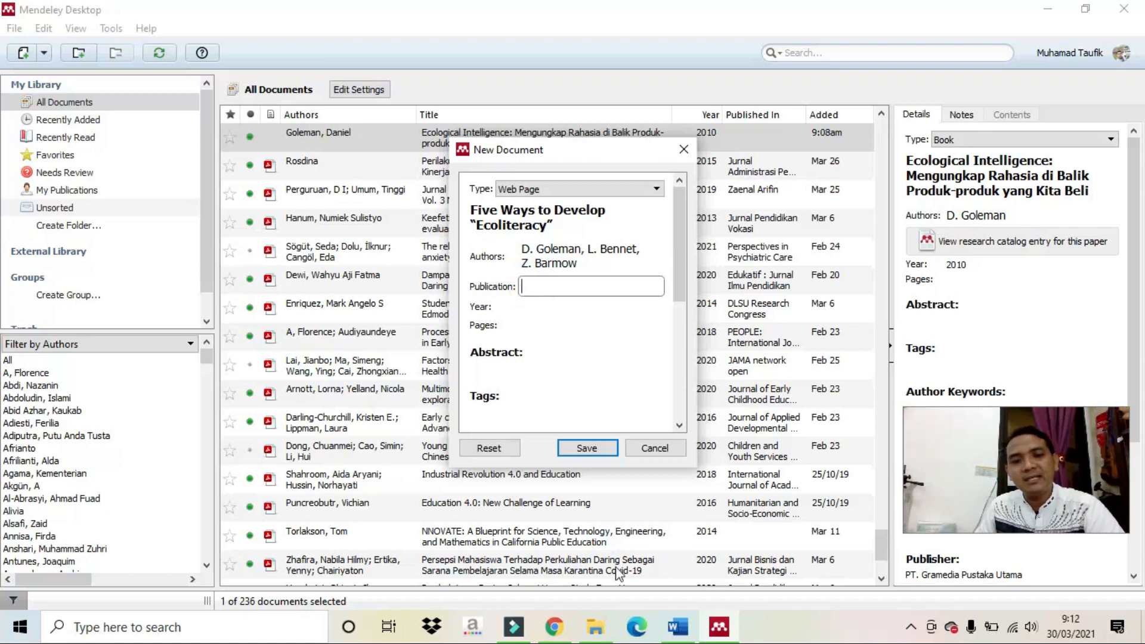
{"action": "left_click", "coordinate": [555, 626]}
Set the publication to Greater Good Magazine, correcting it to a capital G.
{"action": "scroll", "coordinate": [351, 320], "scroll_direction": "up", "scroll_amount": 4}
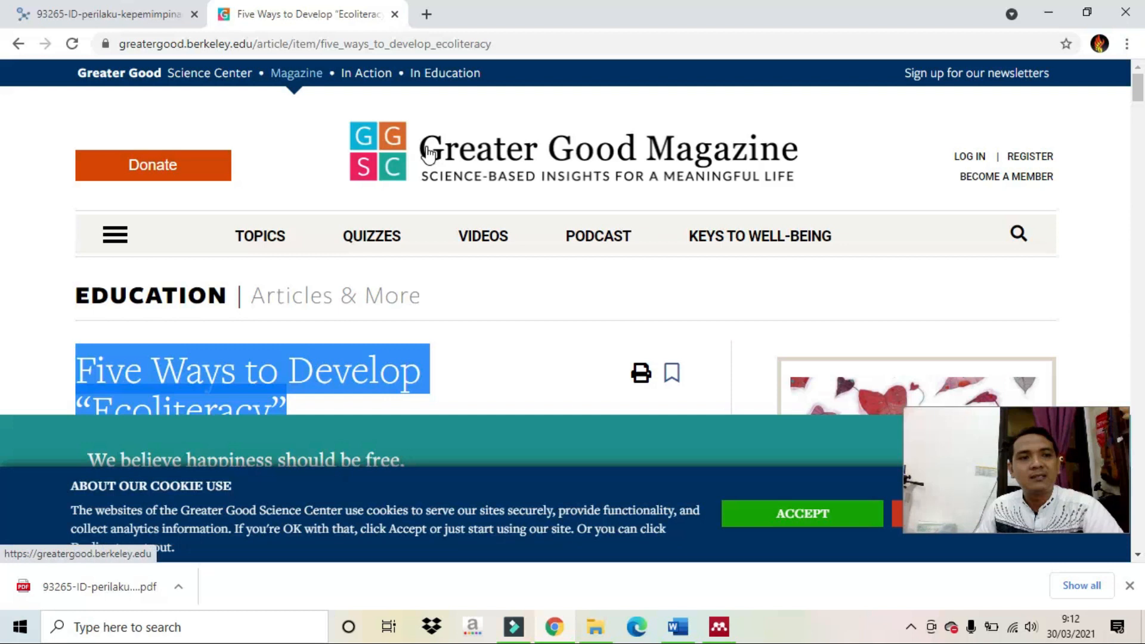
{"action": "left_click_drag", "start_coordinate": [427, 150], "coordinate": [468, 154]}
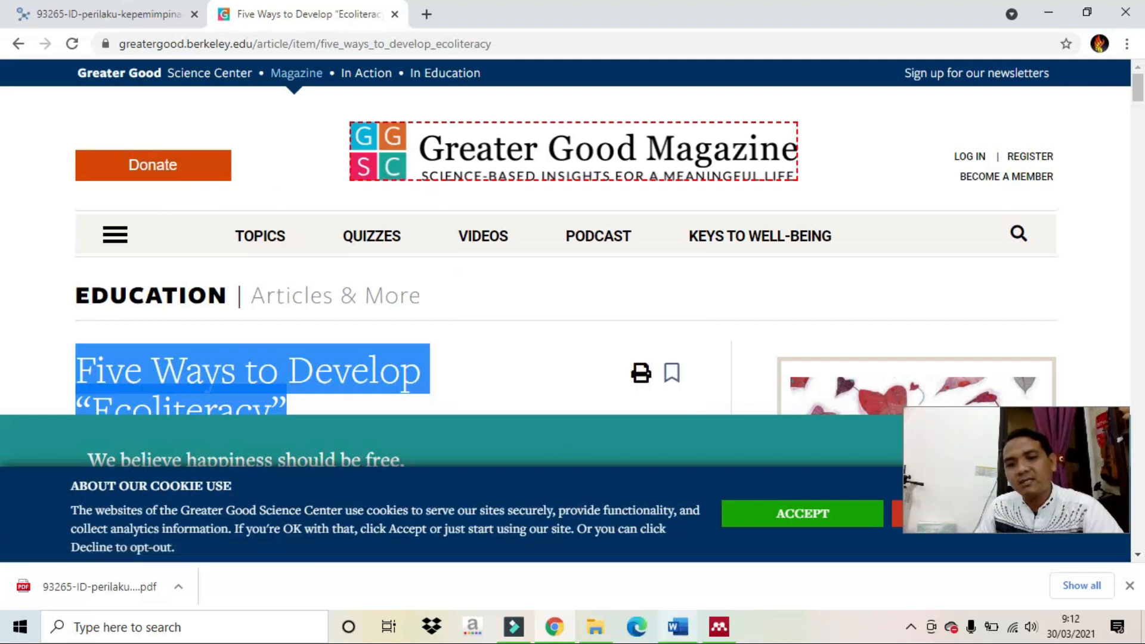
{"action": "left_click", "coordinate": [719, 626]}
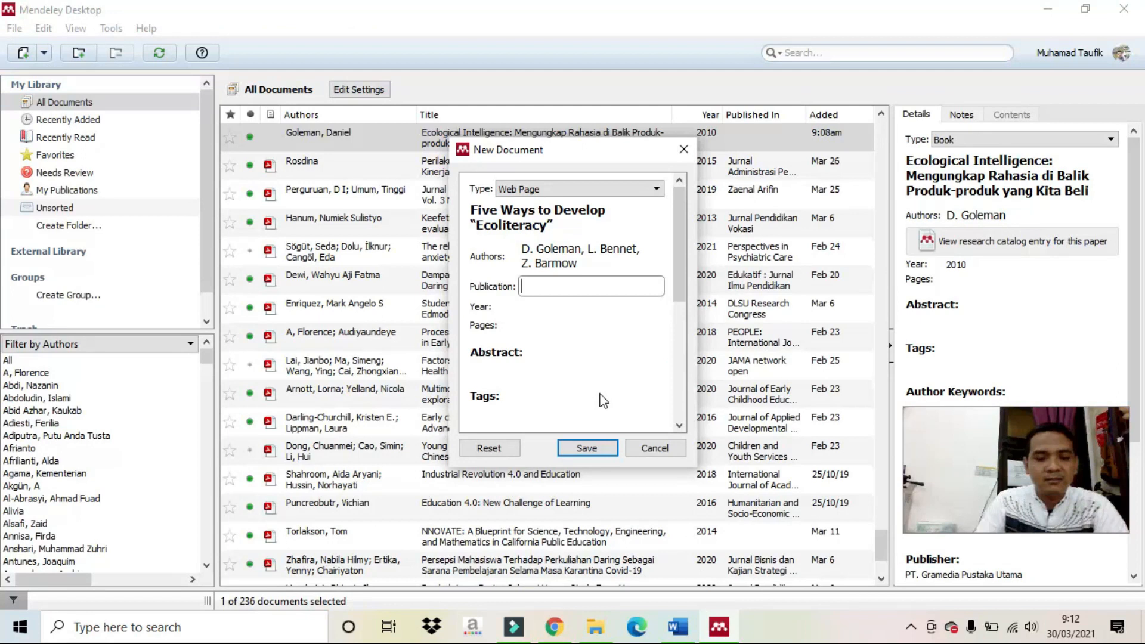
{"action": "type", "text": "greater"}
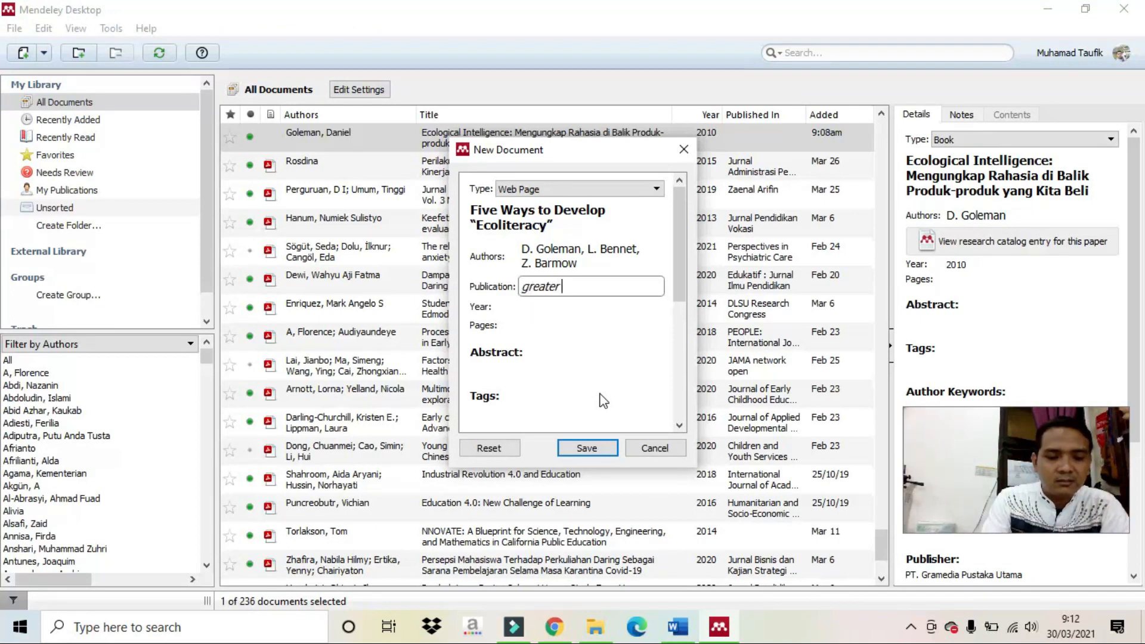
{"action": "left_click", "coordinate": [554, 627]}
{"action": "left_click", "coordinate": [555, 627]}
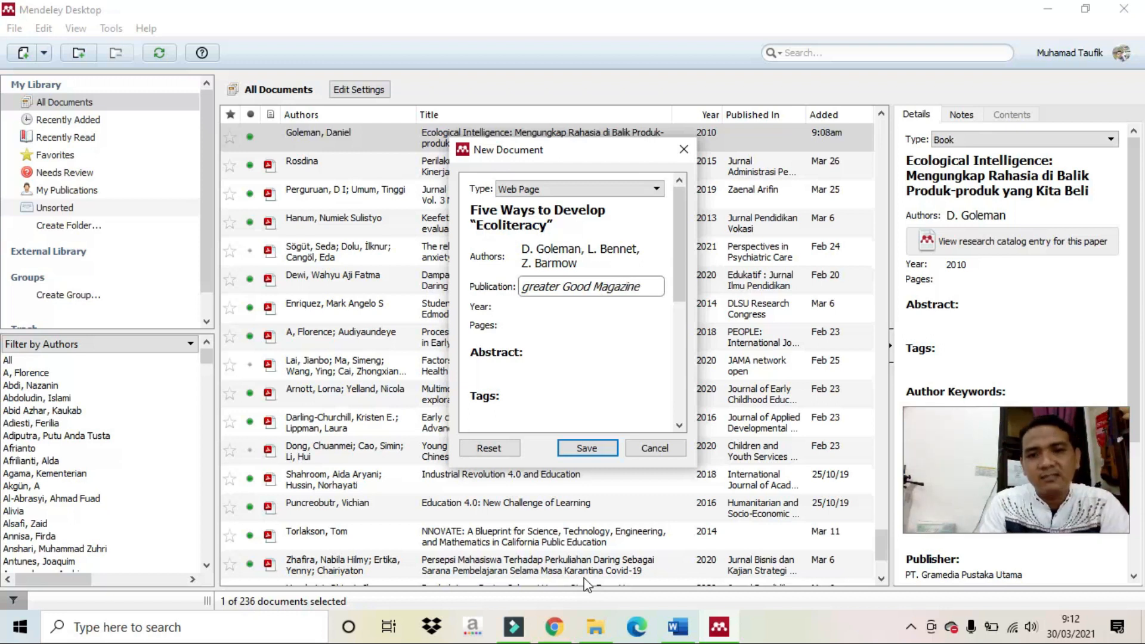
{"action": "left_click", "coordinate": [534, 285]}
{"action": "key", "text": "BackSpace"}
{"action": "type", "text": "G"}
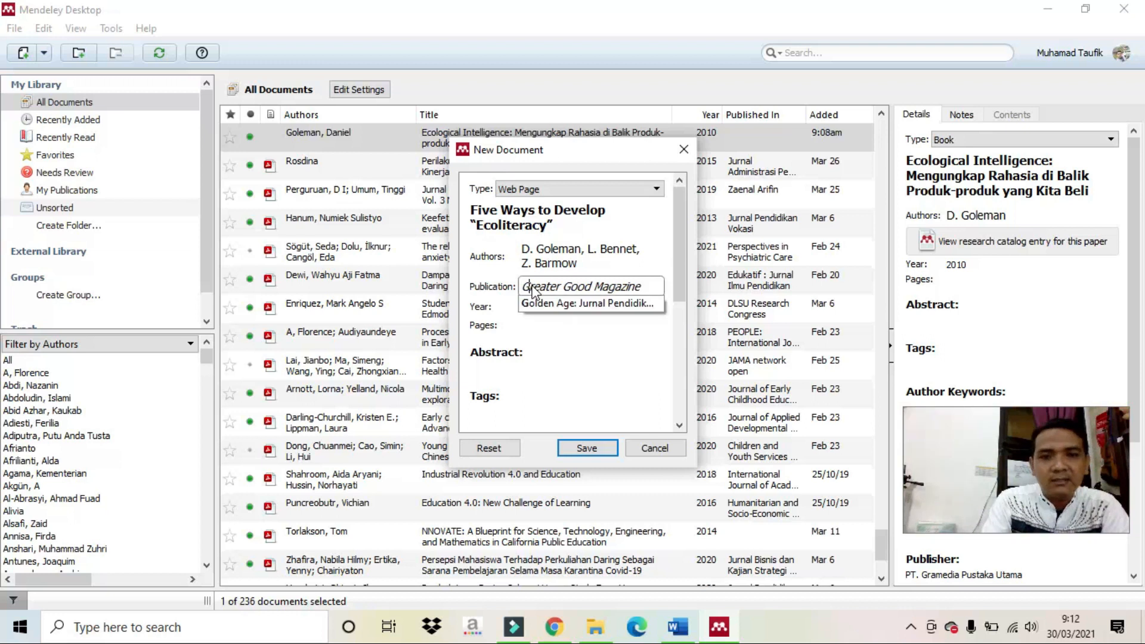
{"action": "left_click", "coordinate": [523, 307]}
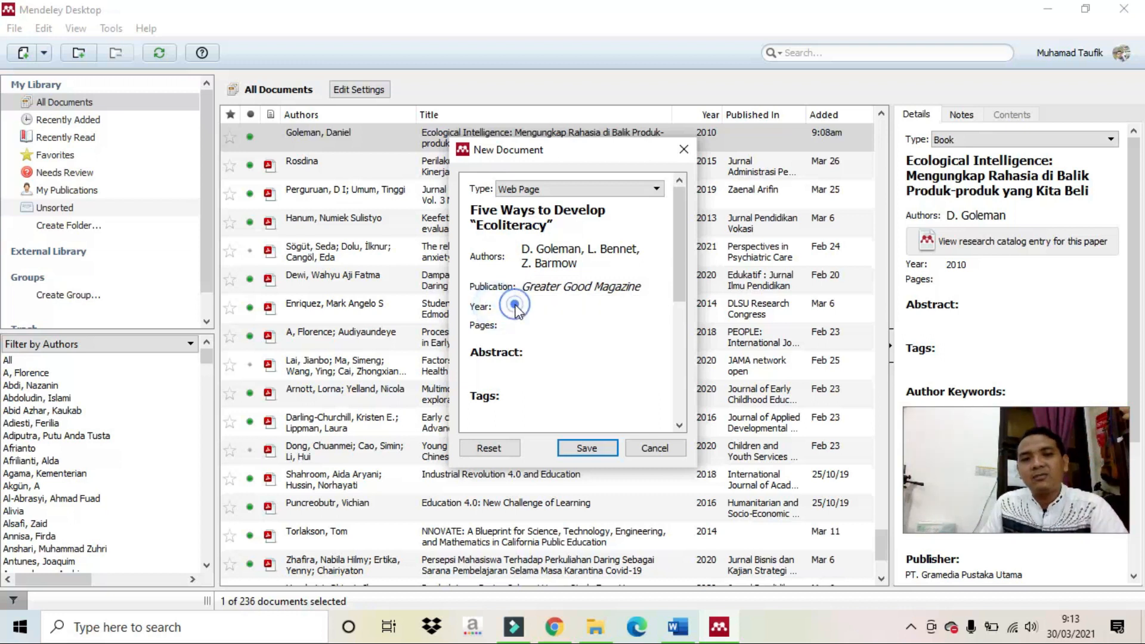
Check the article's date and enter 2013 as the year.
{"action": "left_click", "coordinate": [555, 627]}
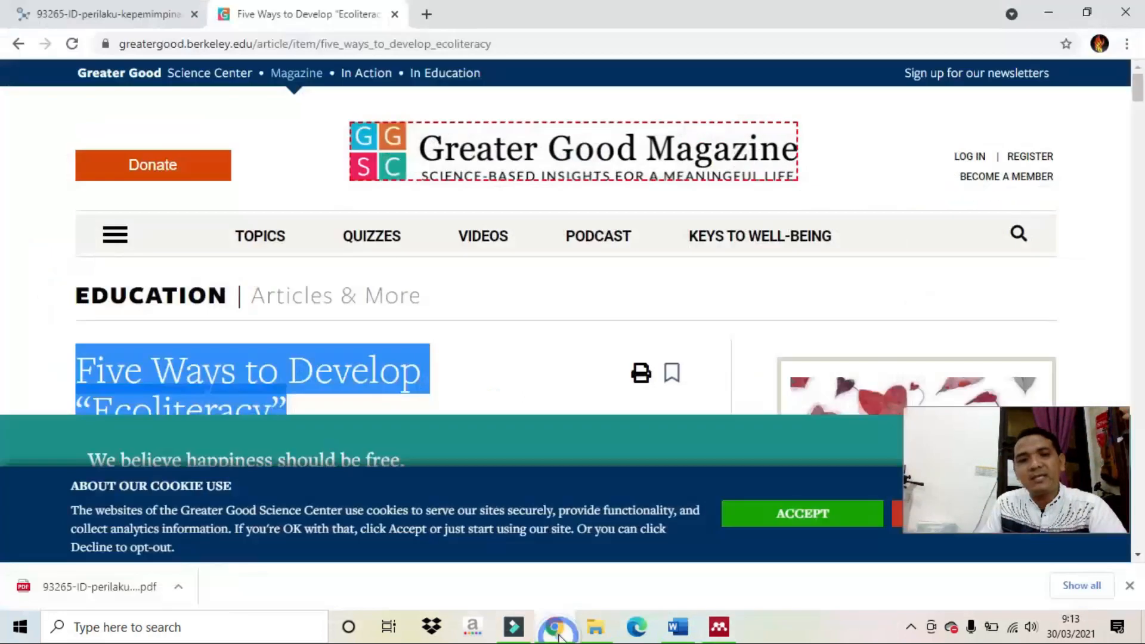
{"action": "left_click", "coordinate": [432, 354]}
{"action": "scroll", "coordinate": [431, 350], "scroll_direction": "down", "scroll_amount": 5}
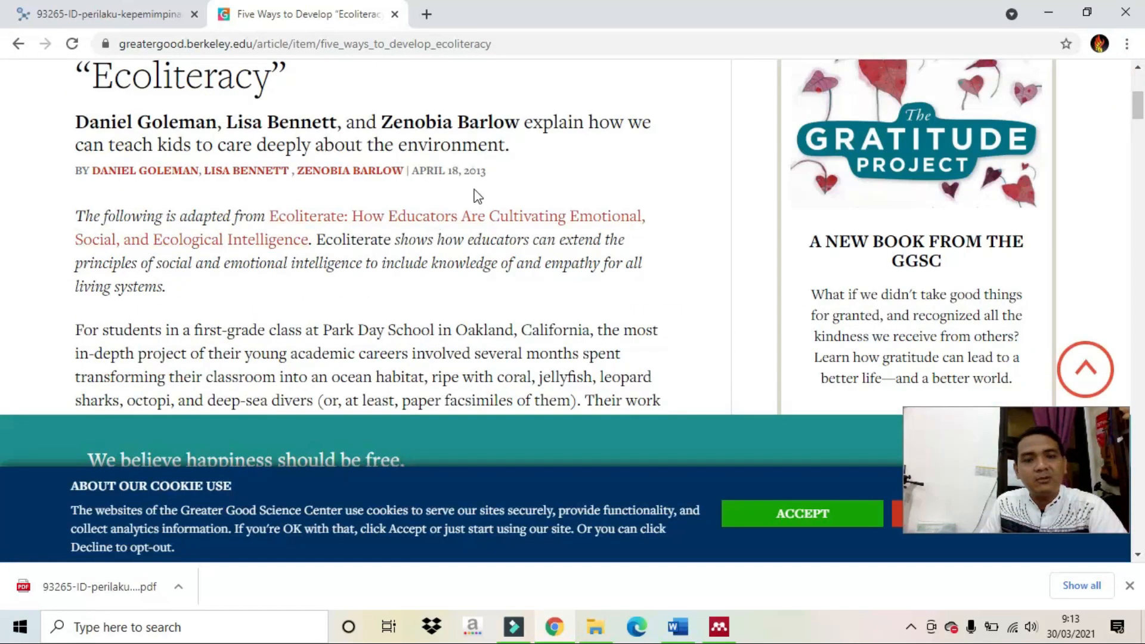
{"action": "left_click", "coordinate": [719, 626]}
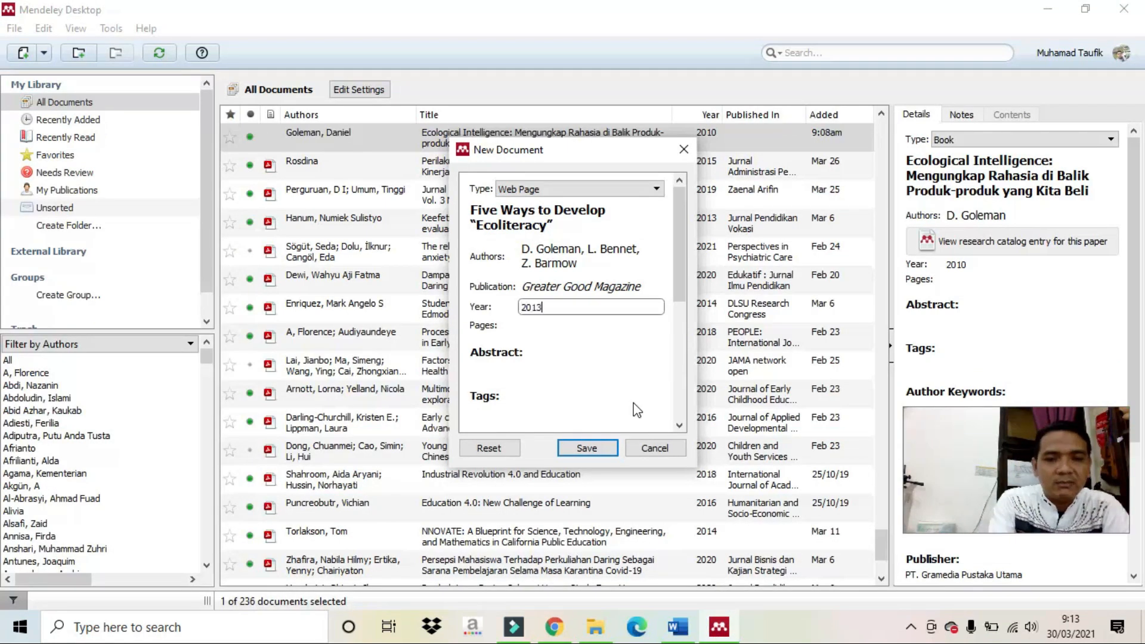
{"action": "left_click", "coordinate": [546, 325]}
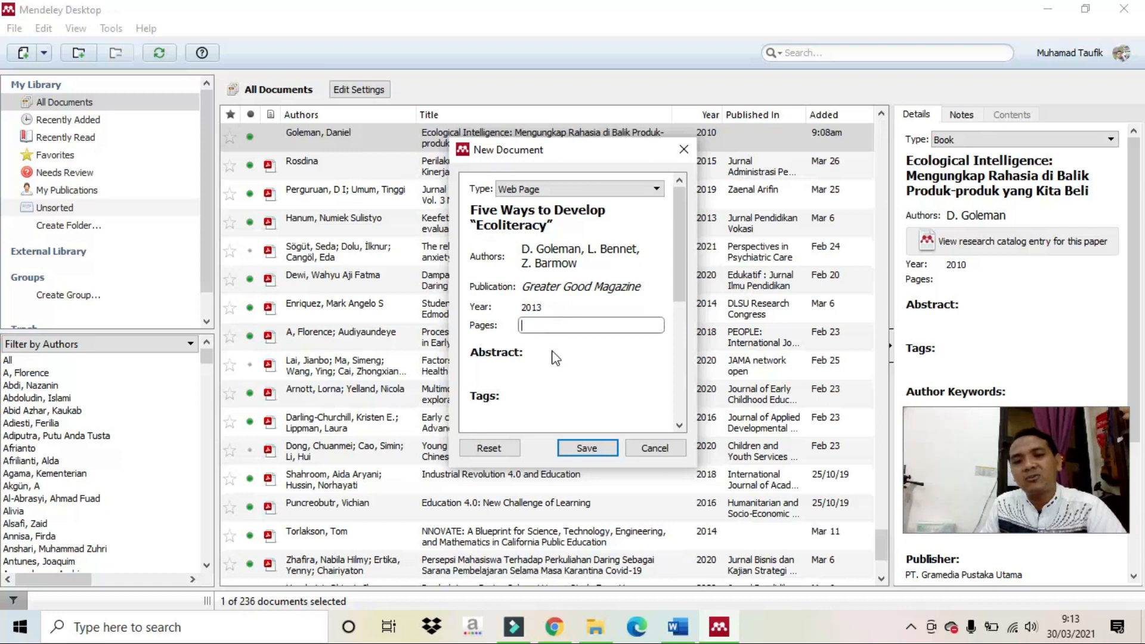
Copy the article's web address from the browser into the URL field.
{"action": "scroll", "coordinate": [555, 358], "scroll_direction": "down", "scroll_amount": 4}
{"action": "left_click", "coordinate": [532, 345]}
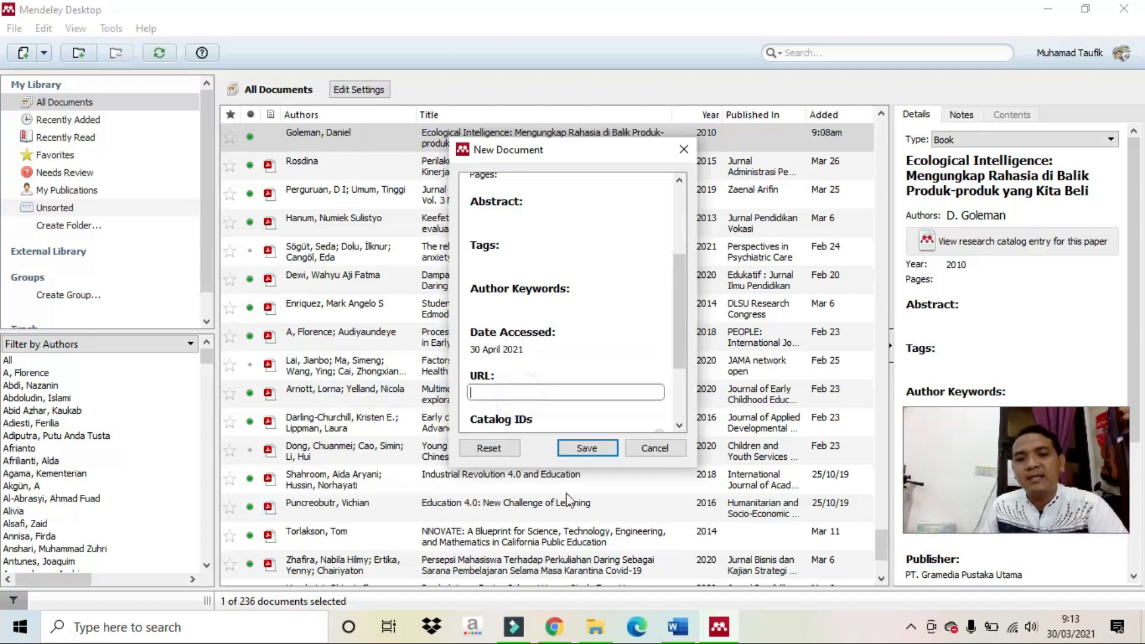
{"action": "left_click", "coordinate": [556, 629]}
{"action": "left_click_drag", "start_coordinate": [504, 45], "coordinate": [120, 46]}
{"action": "key", "text": "ctrl+c"}
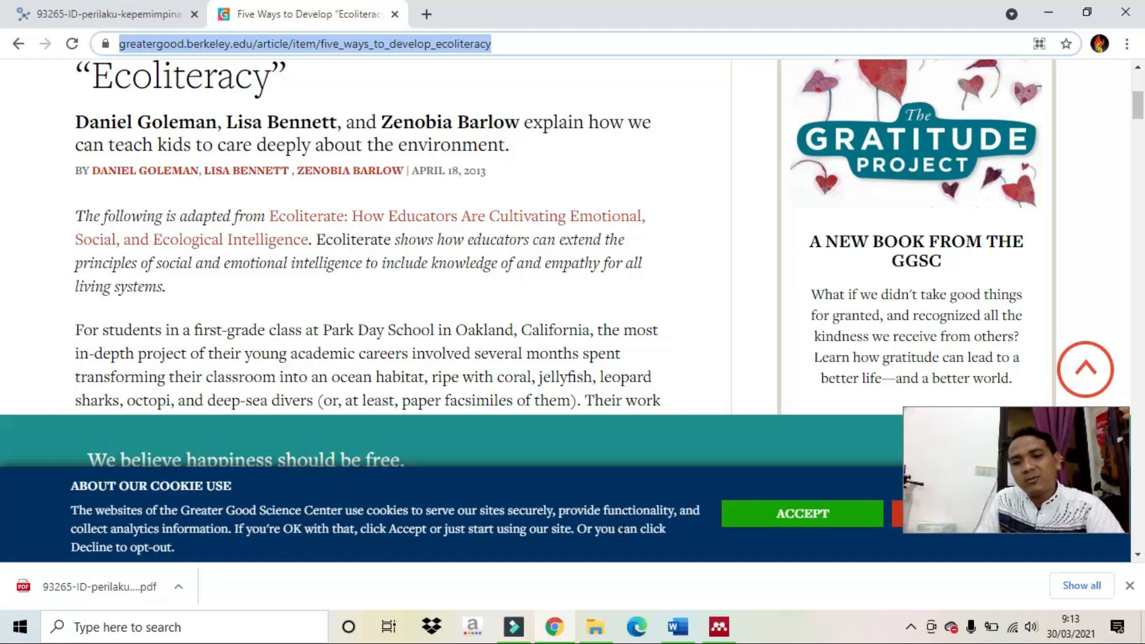
{"action": "left_click", "coordinate": [718, 627]}
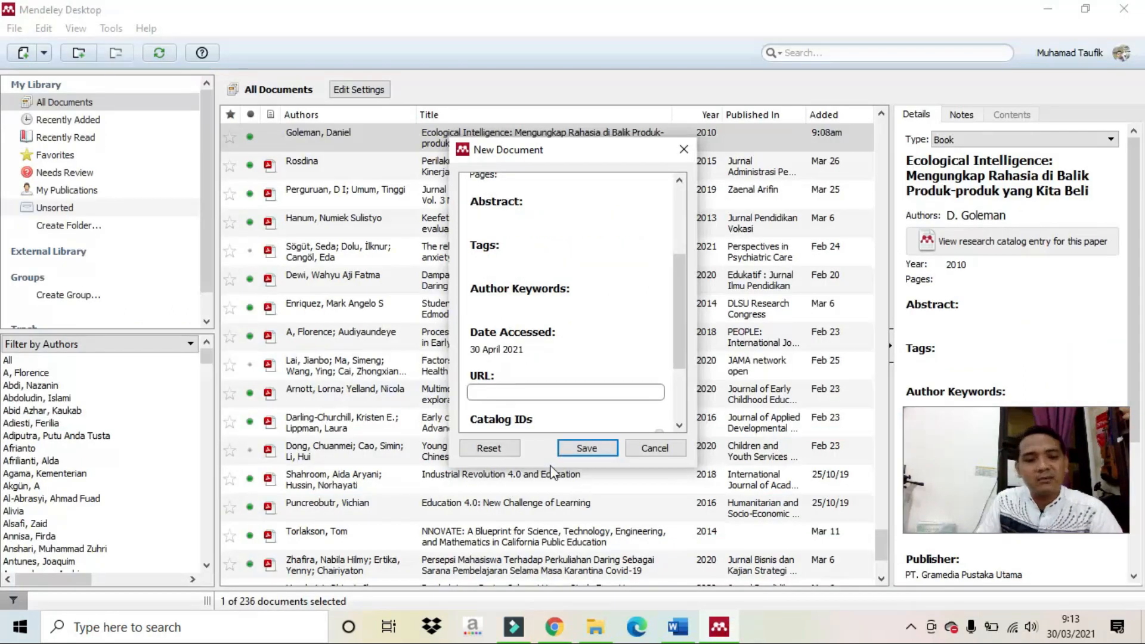
{"action": "key", "text": "ctrl+v"}
Save the Ecoliteracy entry to the library, bringing it to 237 documents, and return to Word.
{"action": "scroll", "coordinate": [543, 309], "scroll_direction": "down", "scroll_amount": 3}
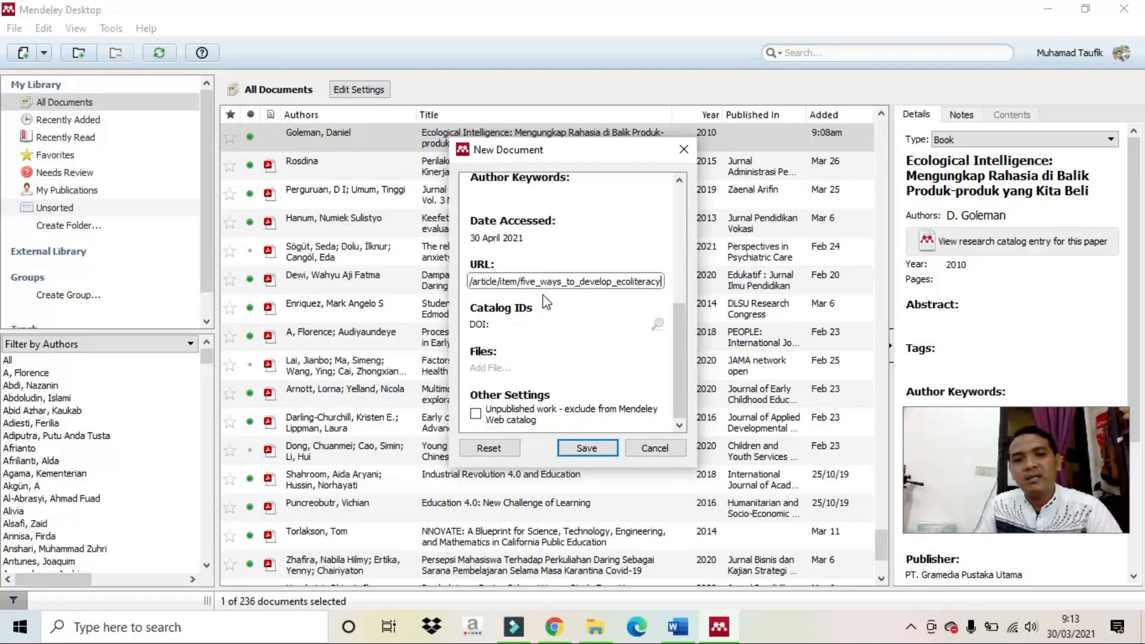
{"action": "left_click", "coordinate": [586, 448]}
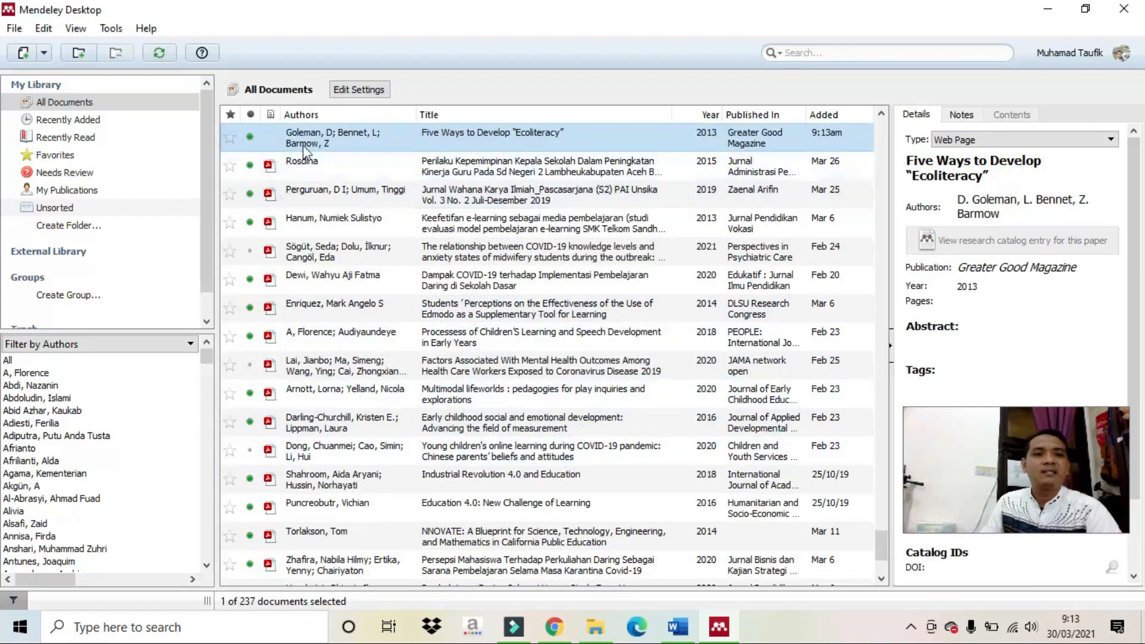
{"action": "left_click", "coordinate": [315, 160]}
{"action": "left_click", "coordinate": [323, 134]}
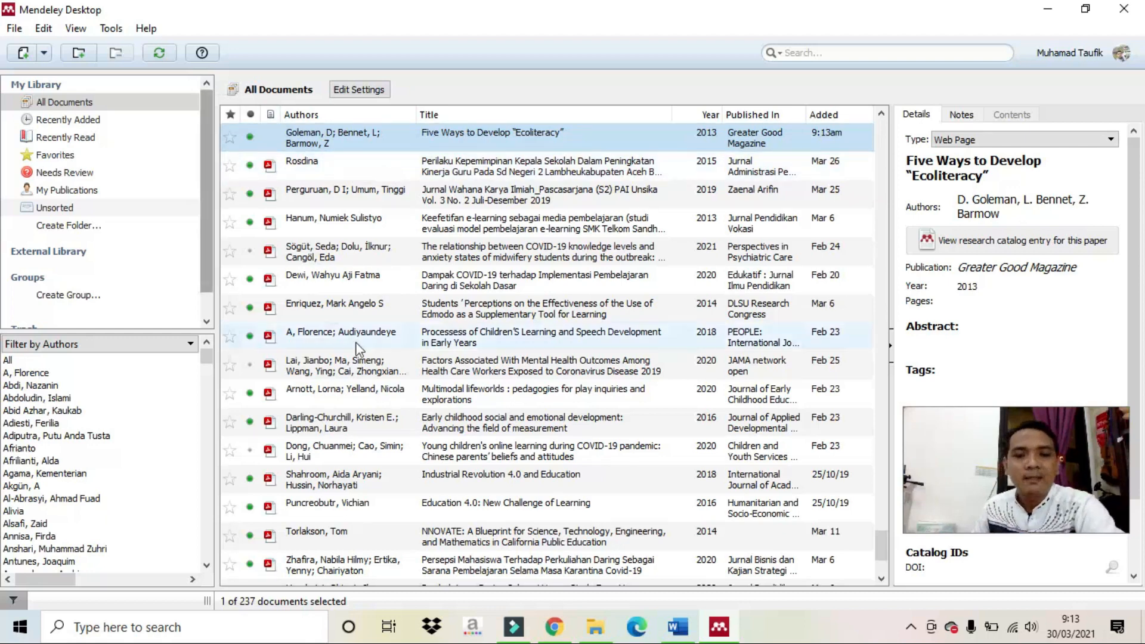
{"action": "left_click", "coordinate": [692, 634]}
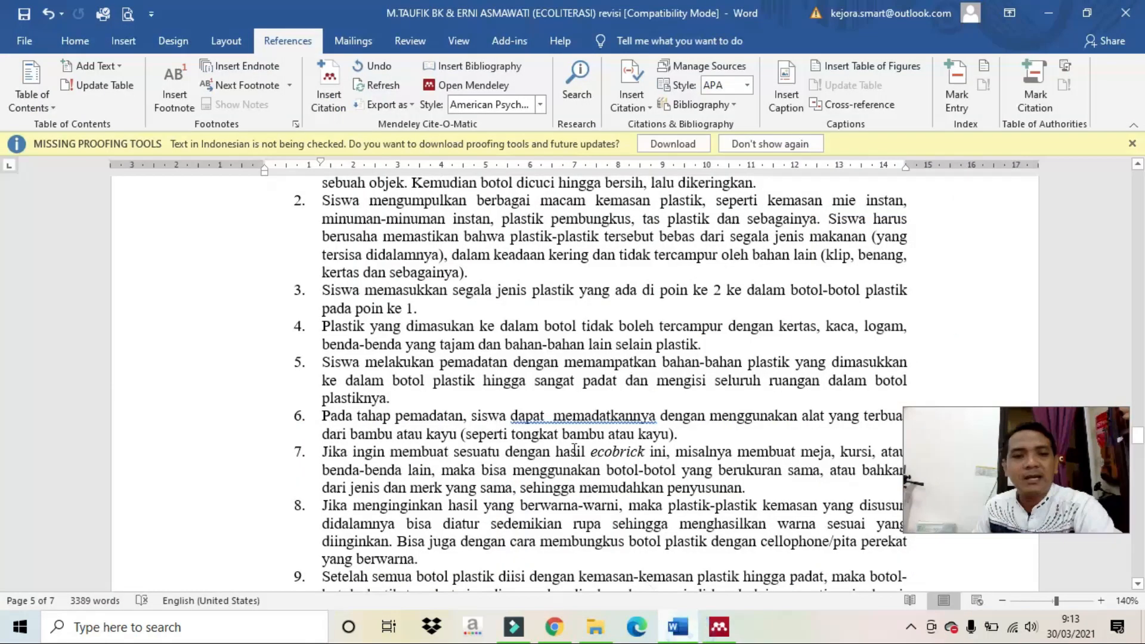
Join the 'Lebih lanjut' paragraph onto the paragraph above it.
{"action": "scroll", "coordinate": [562, 404], "scroll_direction": "up", "scroll_amount": 10}
{"action": "scroll", "coordinate": [562, 404], "scroll_direction": "up", "scroll_amount": 20}
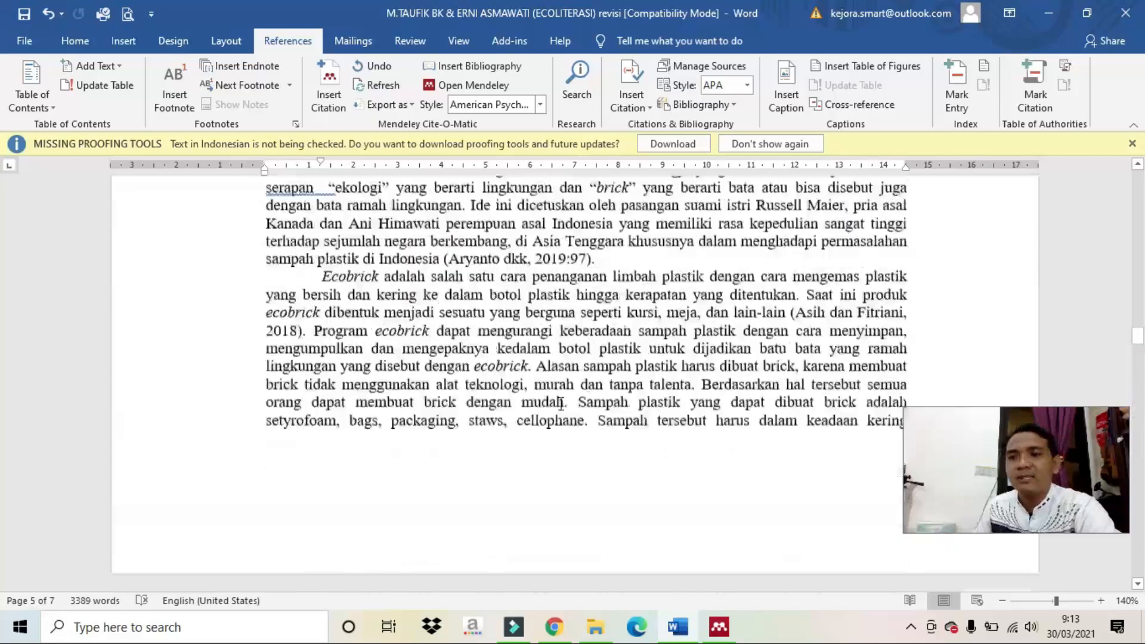
{"action": "scroll", "coordinate": [560, 404], "scroll_direction": "up", "scroll_amount": 20}
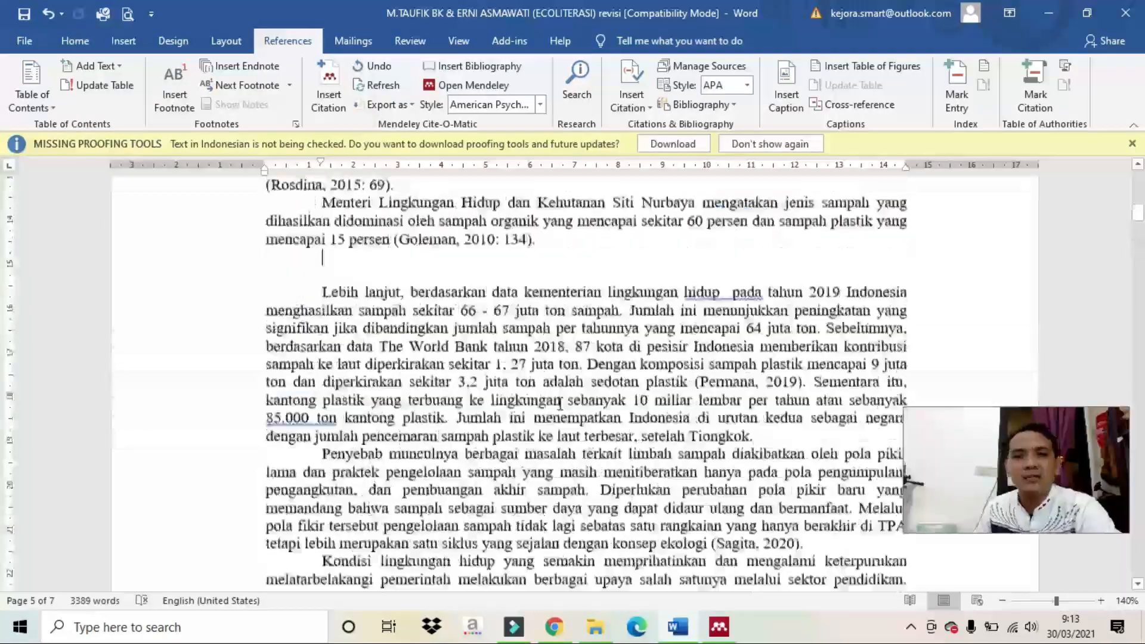
{"action": "scroll", "coordinate": [560, 407], "scroll_direction": "down", "scroll_amount": 4}
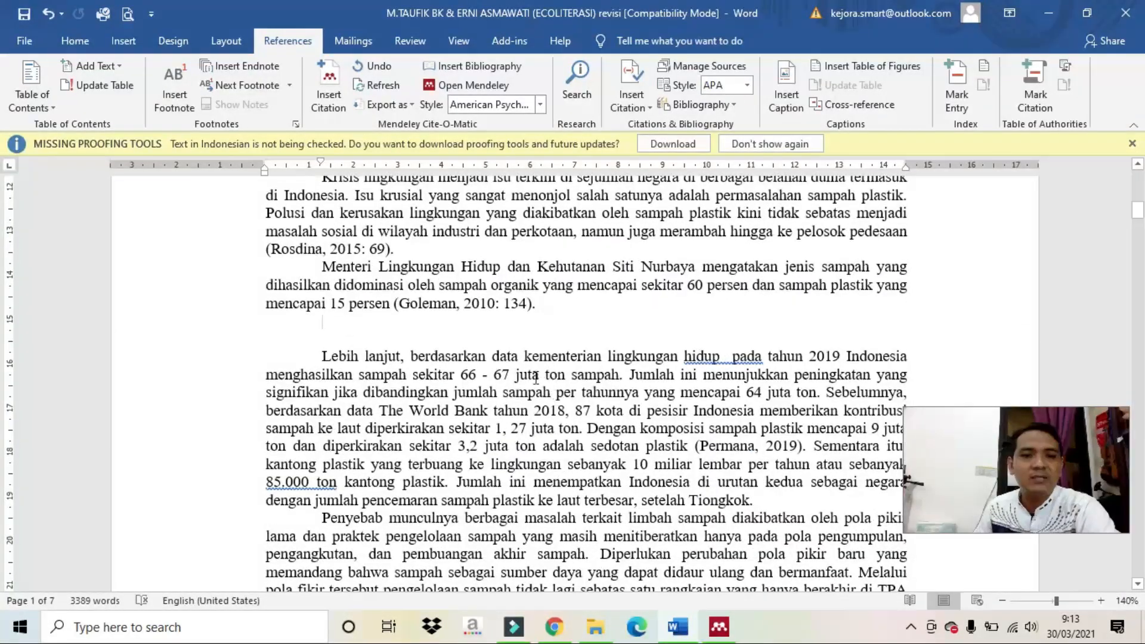
{"action": "left_click", "coordinate": [508, 305]}
{"action": "scroll", "coordinate": [420, 318], "scroll_direction": "down", "scroll_amount": 1}
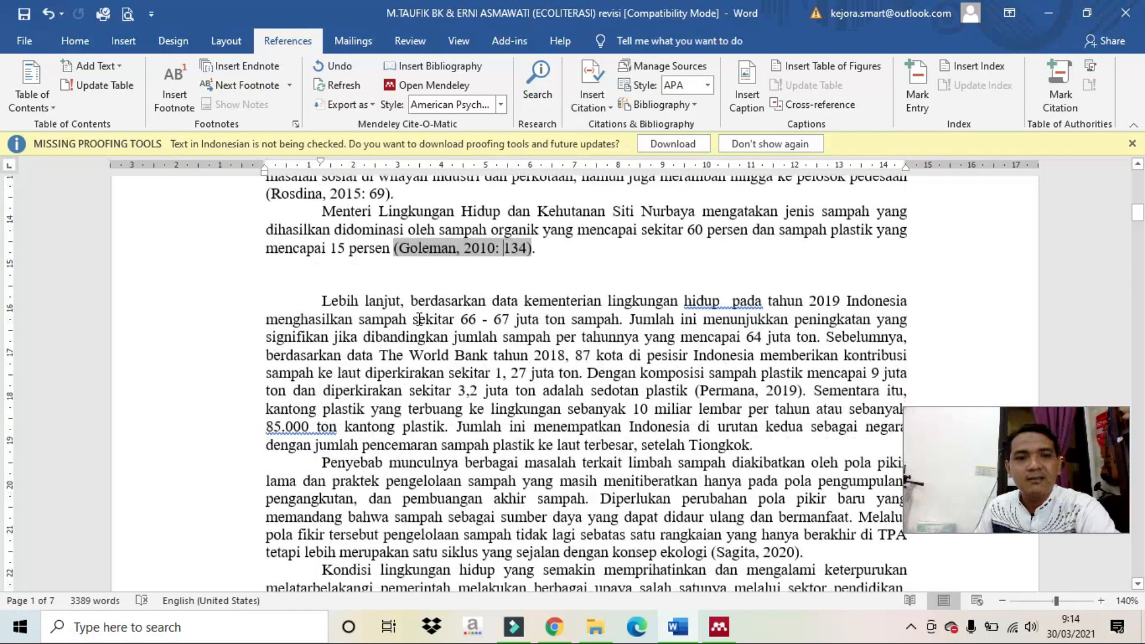
{"action": "left_click", "coordinate": [446, 275]}
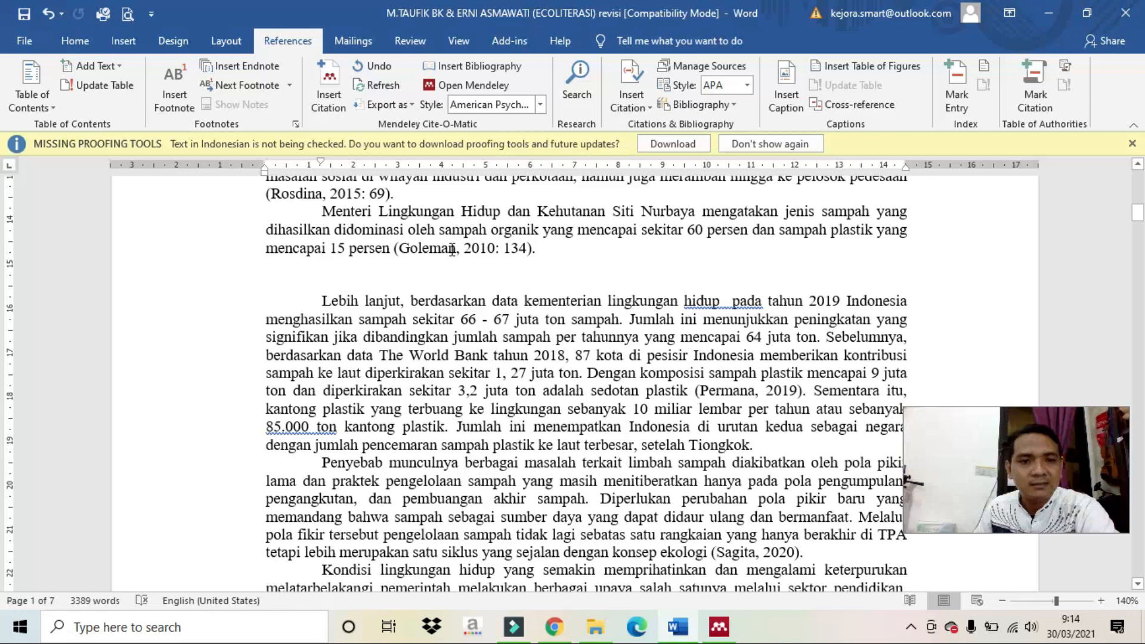
{"action": "left_click", "coordinate": [452, 249]}
{"action": "left_click", "coordinate": [387, 279]}
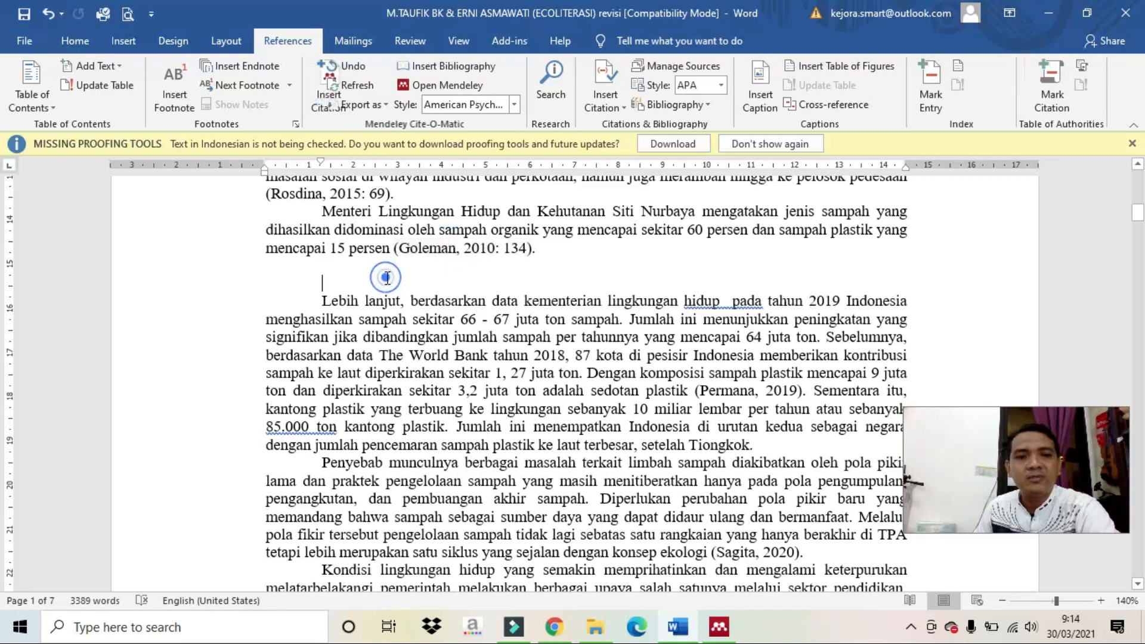
{"action": "left_click", "coordinate": [312, 296]}
{"action": "key", "text": "BackSpace"}
{"action": "key", "text": "BackSpace"}
{"action": "key", "text": "BackSpace"}
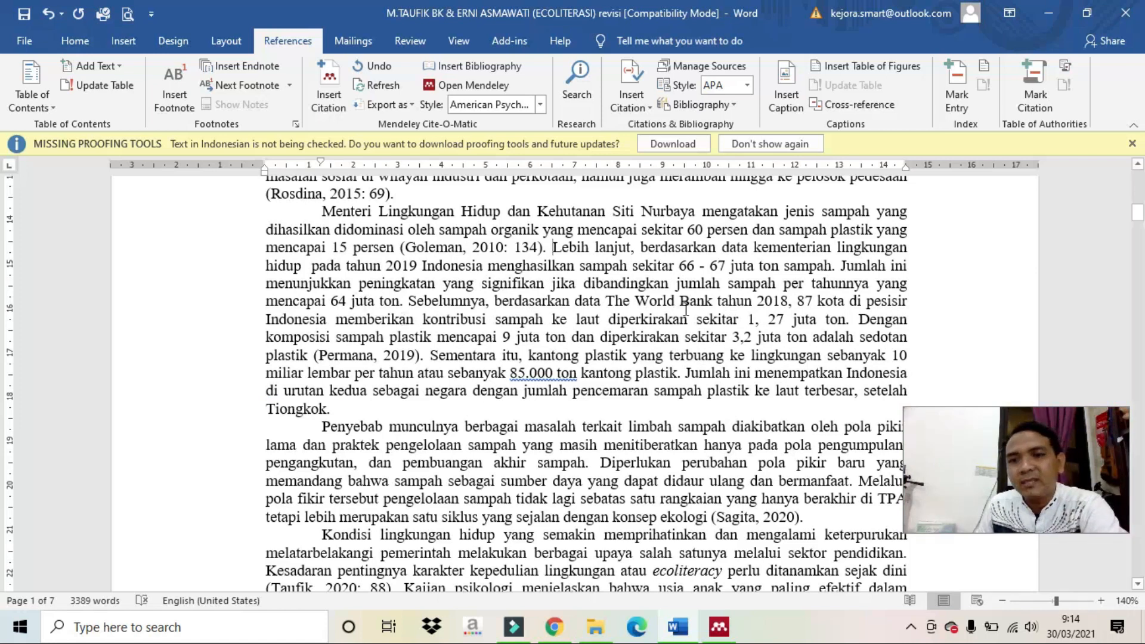
Break the paragraph after '66 - 67 juta ton sampah'.
{"action": "left_click", "coordinate": [834, 267]}
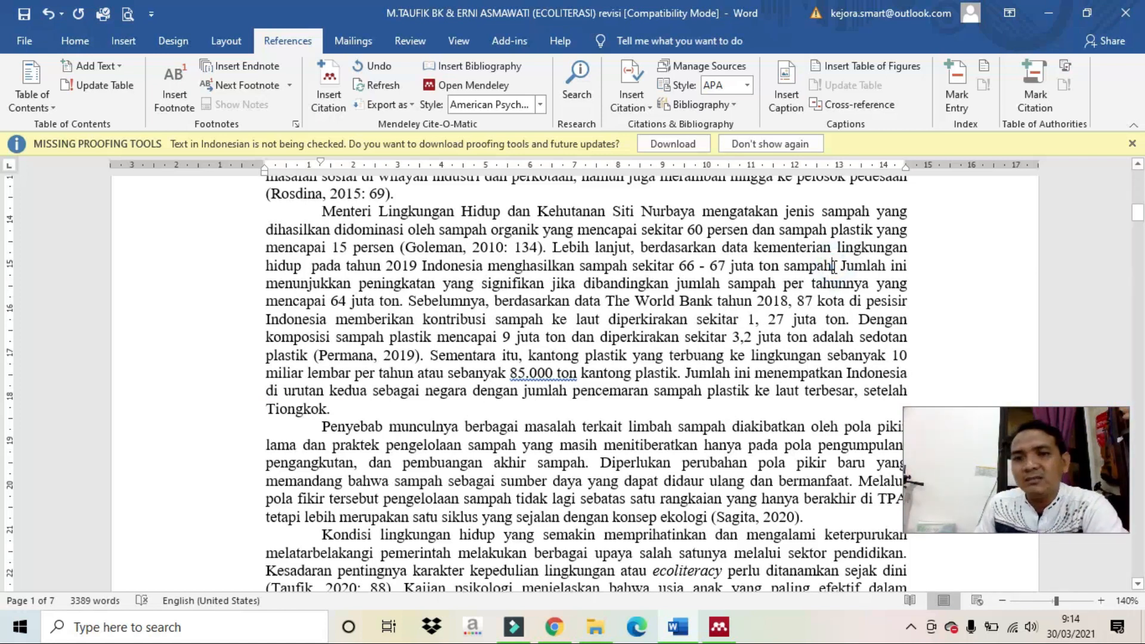
{"action": "key", "text": "Return"}
{"action": "key", "text": "Return"}
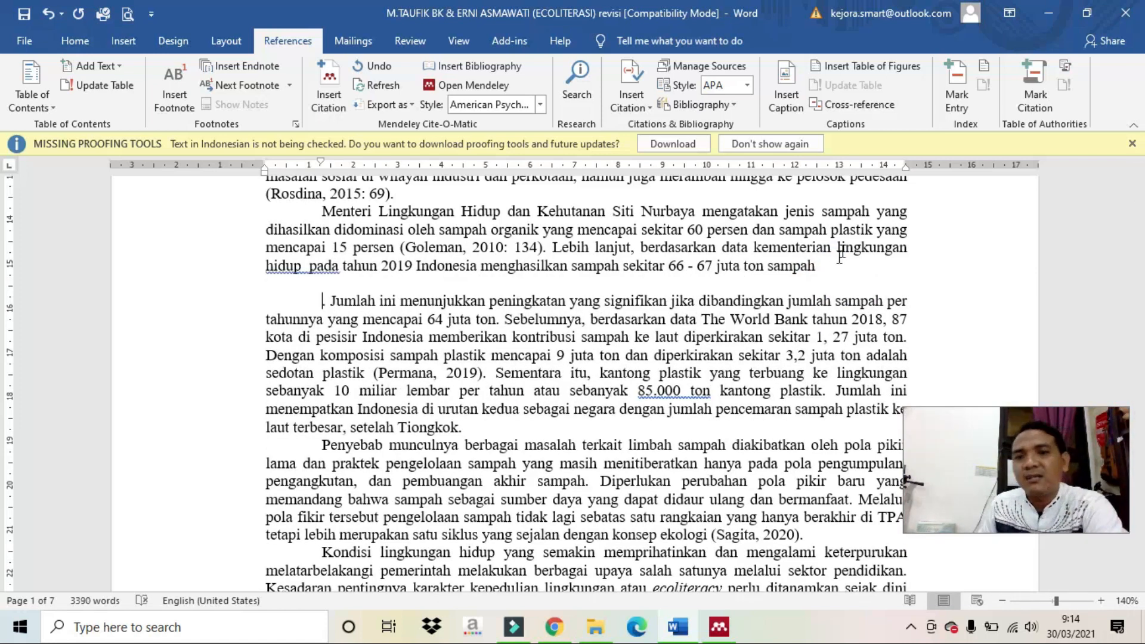
{"action": "left_click", "coordinate": [840, 266]}
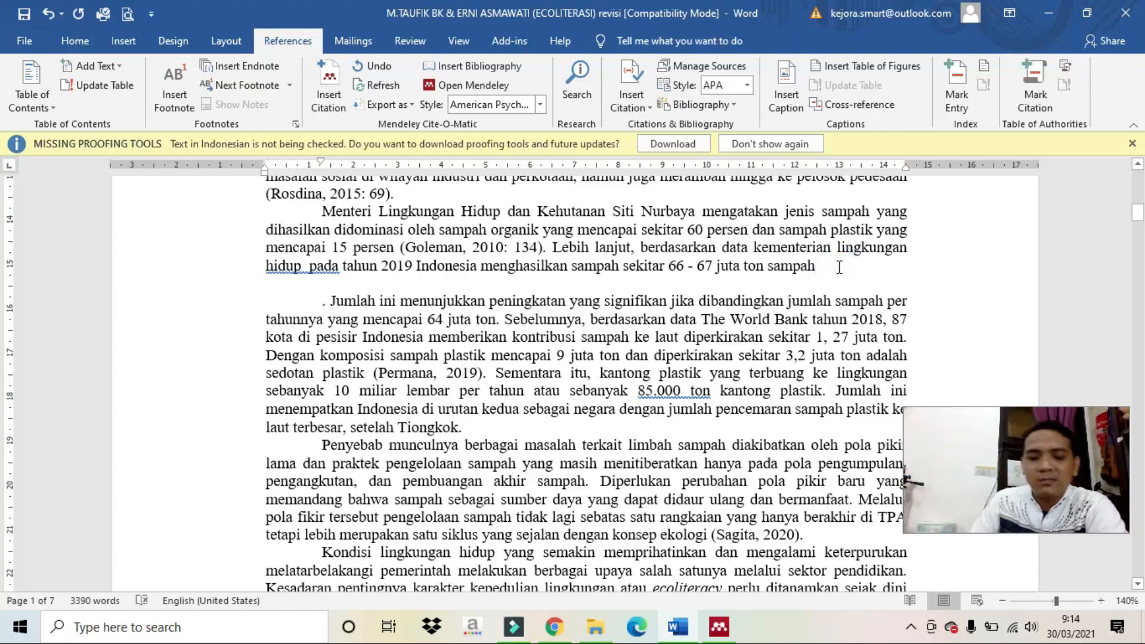
Insert a citation of the Goleman 2013 Ecoliteracy web page after 'juta ton sampah'.
{"action": "left_click", "coordinate": [339, 84]}
{"action": "left_click", "coordinate": [953, 317]}
{"action": "left_click", "coordinate": [385, 172]}
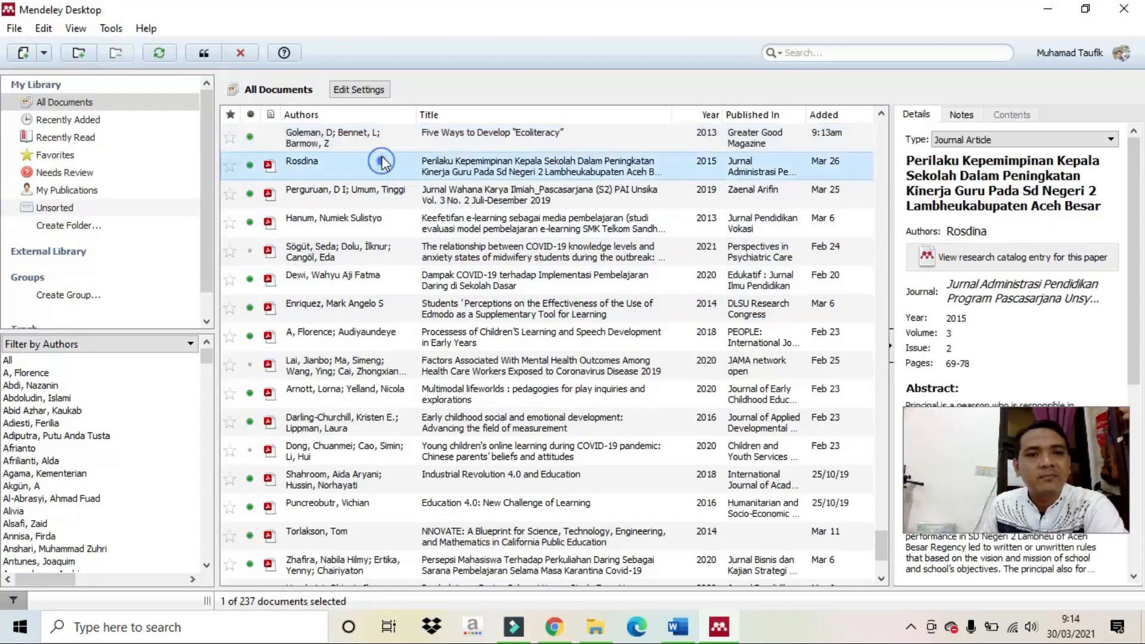
{"action": "left_click", "coordinate": [385, 135]}
{"action": "left_click", "coordinate": [211, 52]}
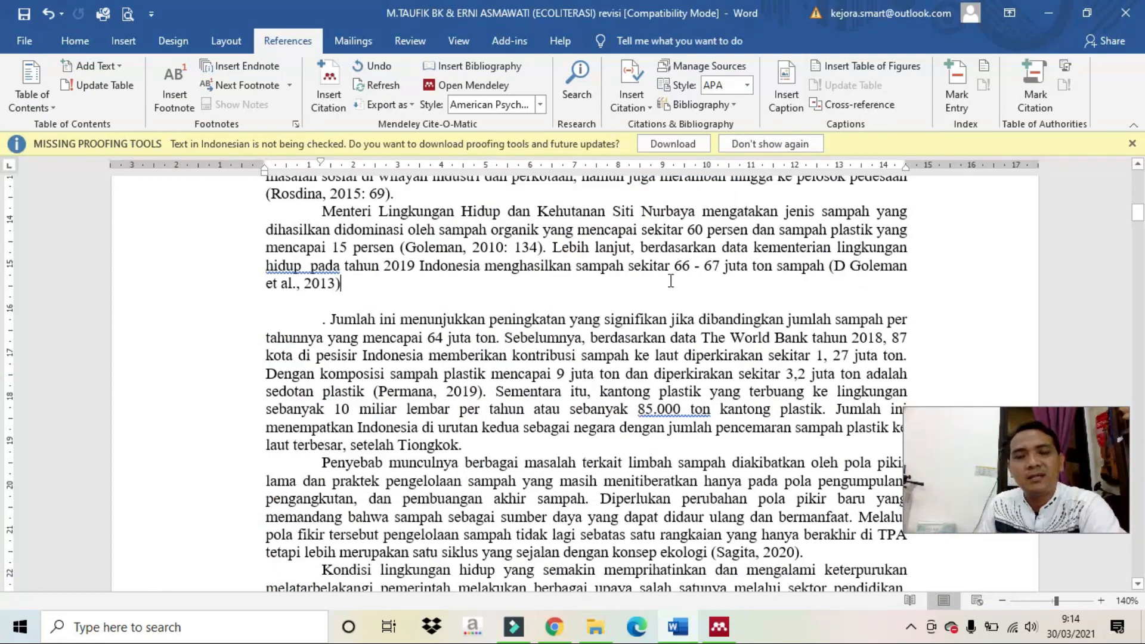
Remove the stray 'D' from the 2013 citation, keep the manual edit, and add a full stop.
{"action": "left_click", "coordinate": [852, 269]}
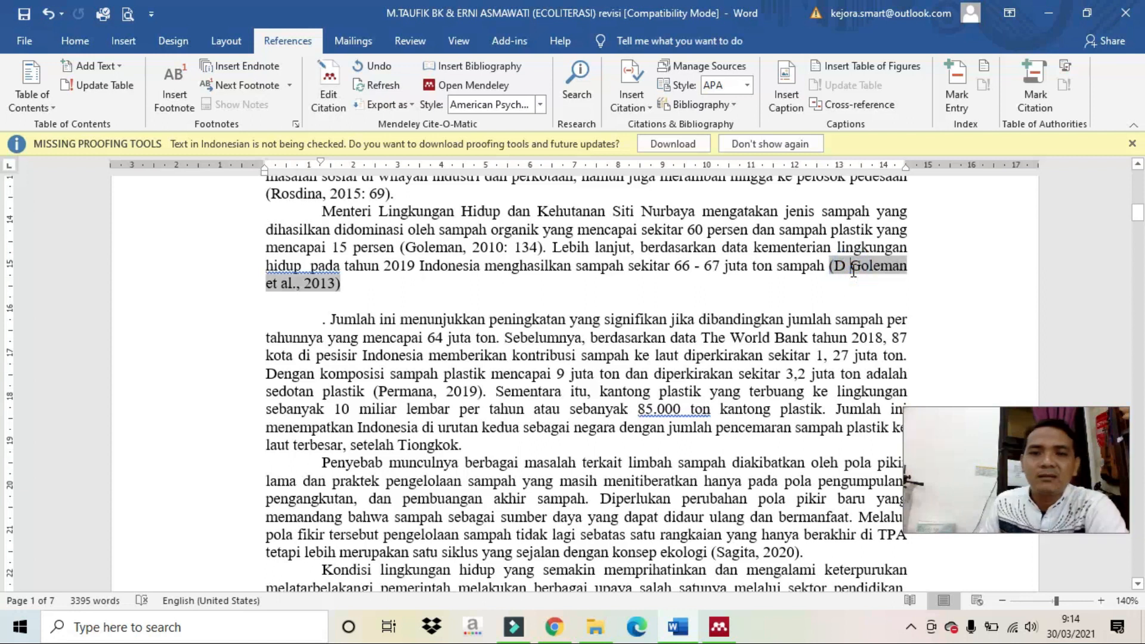
{"action": "key", "text": "ctrl+z"}
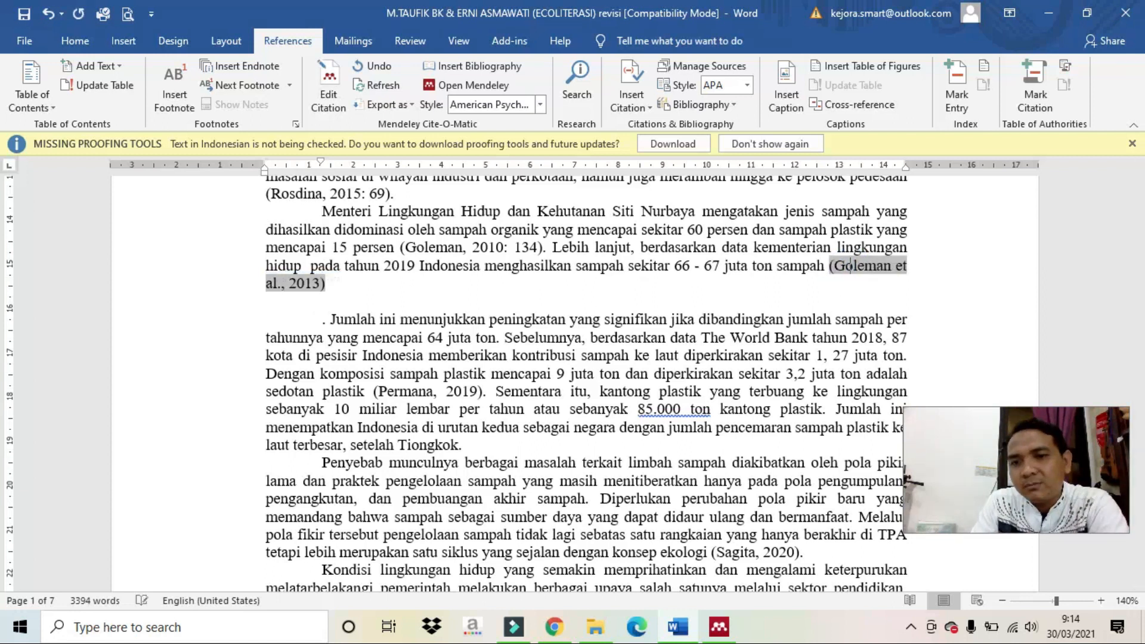
{"action": "left_click", "coordinate": [334, 288]}
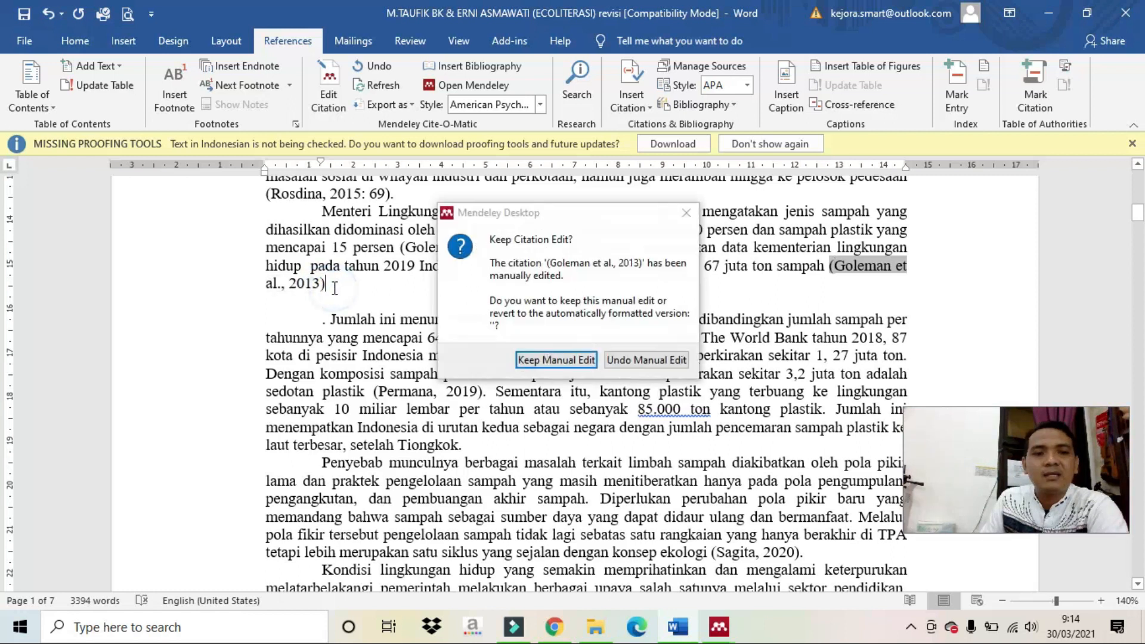
{"action": "left_click", "coordinate": [534, 360]}
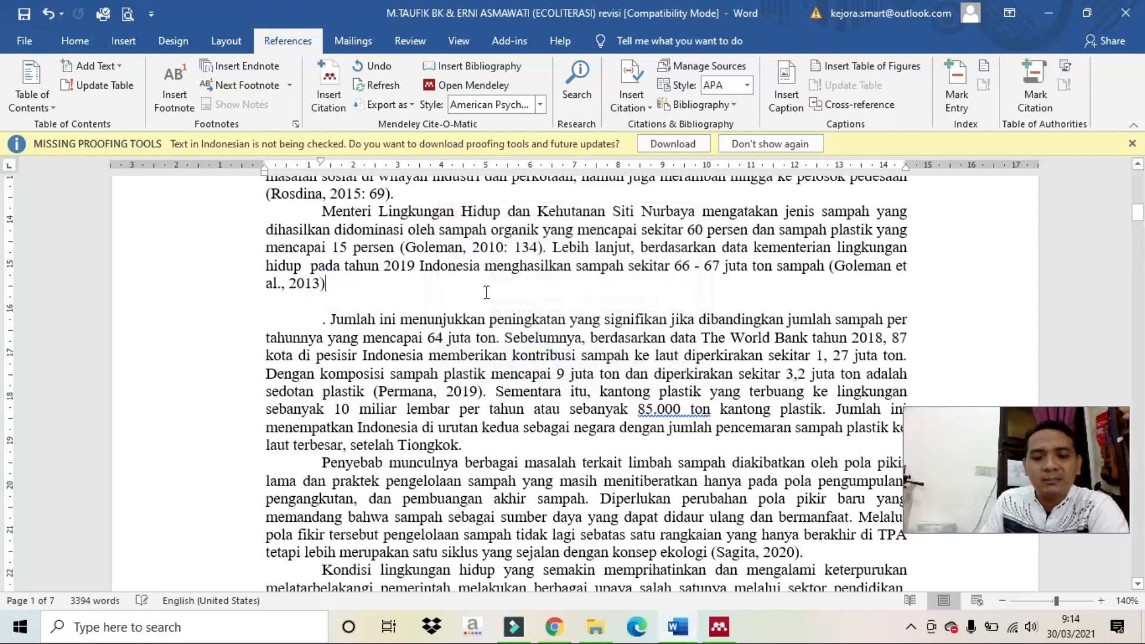
{"action": "type", "text": "."}
{"action": "scroll", "coordinate": [534, 360], "scroll_direction": "up", "scroll_amount": 3}
Add a blank line and type the heading 'DAFTAR PUSTAKA' in capitals below the paragraph.
{"action": "scroll", "coordinate": [534, 361], "scroll_direction": "down", "scroll_amount": 1}
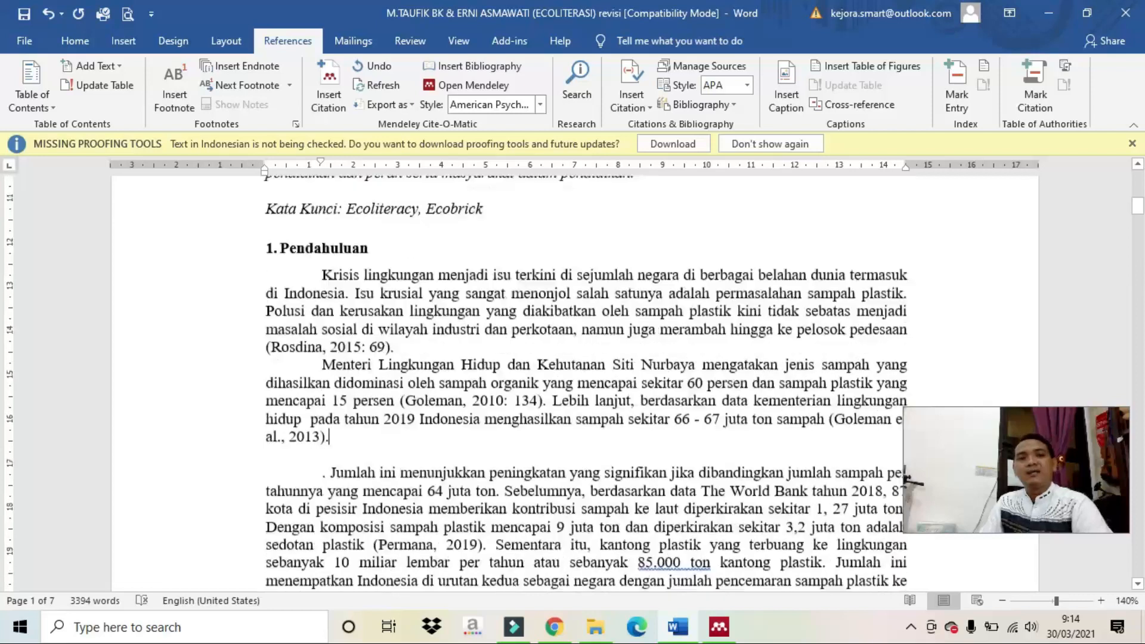
{"action": "key", "text": "Return"}
{"action": "key", "text": "Return"}
{"action": "key", "text": "Return"}
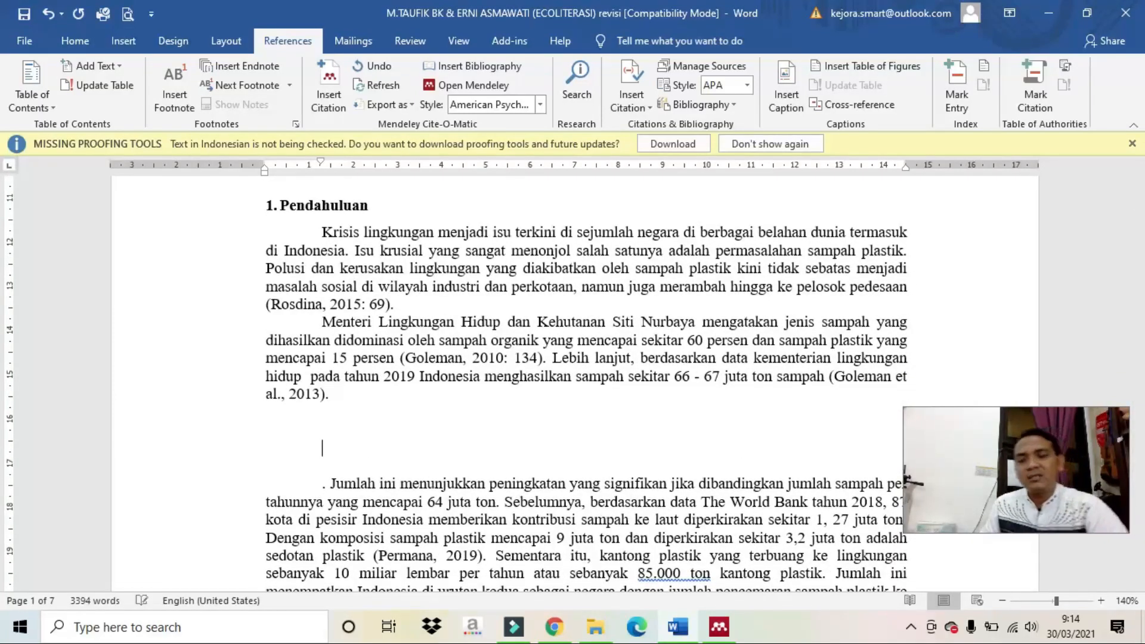
{"action": "key", "text": "BackSpace"}
{"action": "key", "text": "BackSpace"}
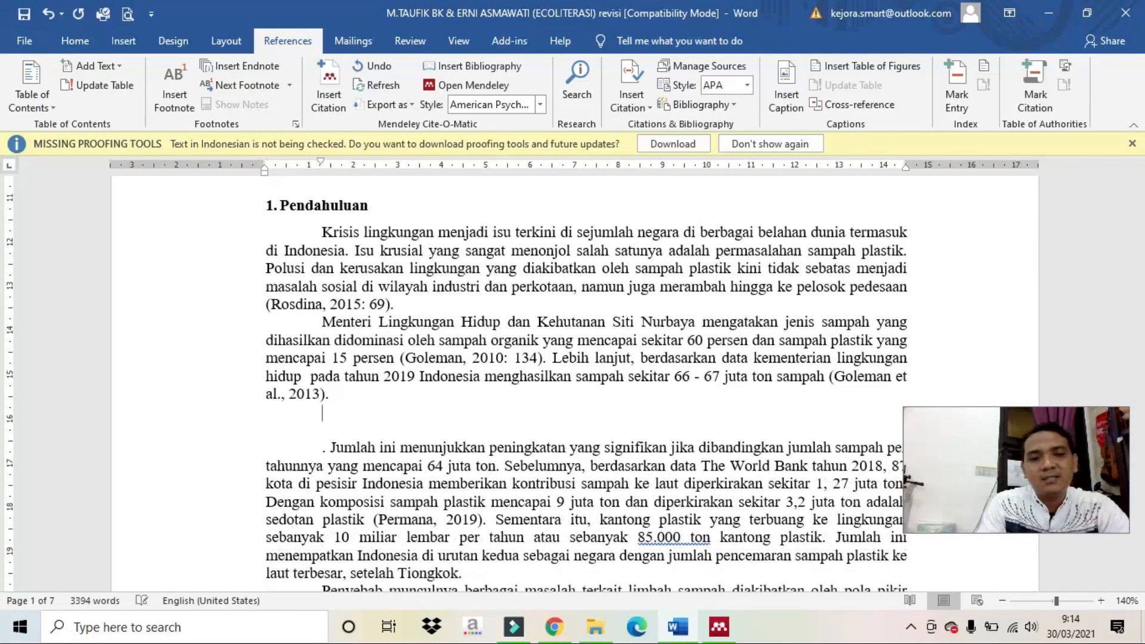
{"action": "key", "text": "Return"}
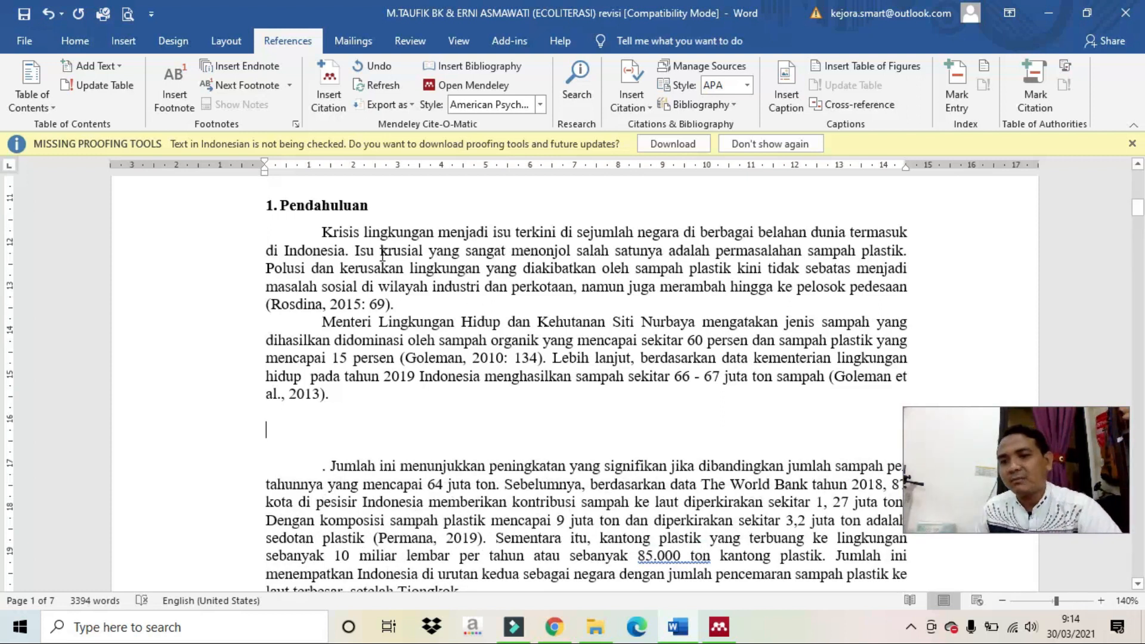
{"action": "key", "text": "Caps_Lock"}
{"action": "type", "text": "DAFTAR PUSTAKA"}
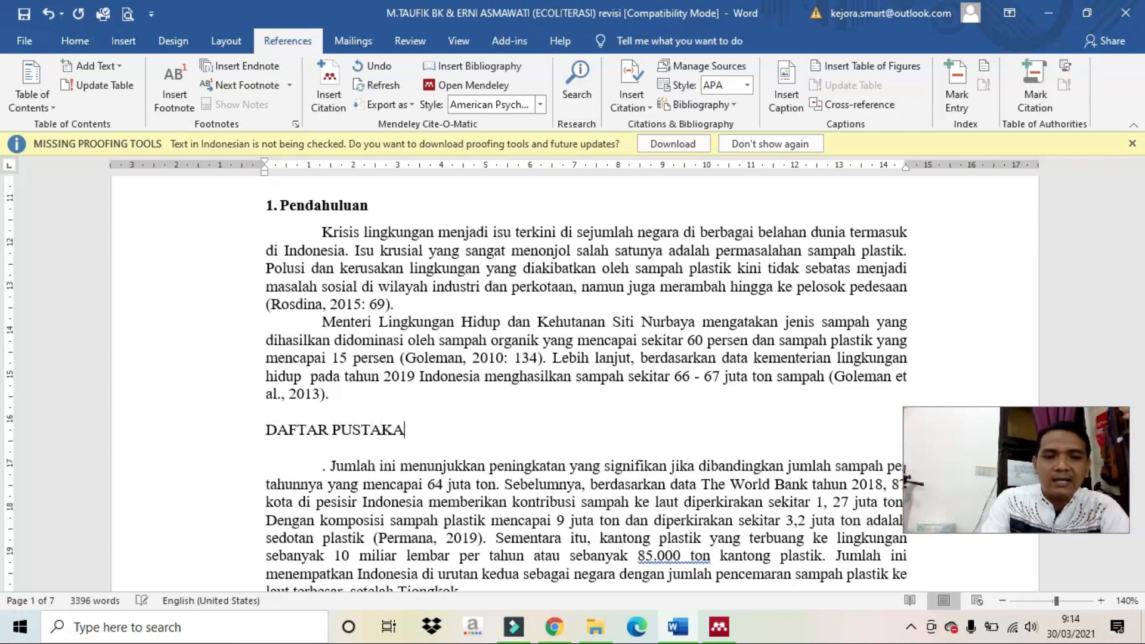
{"action": "key", "text": "Return"}
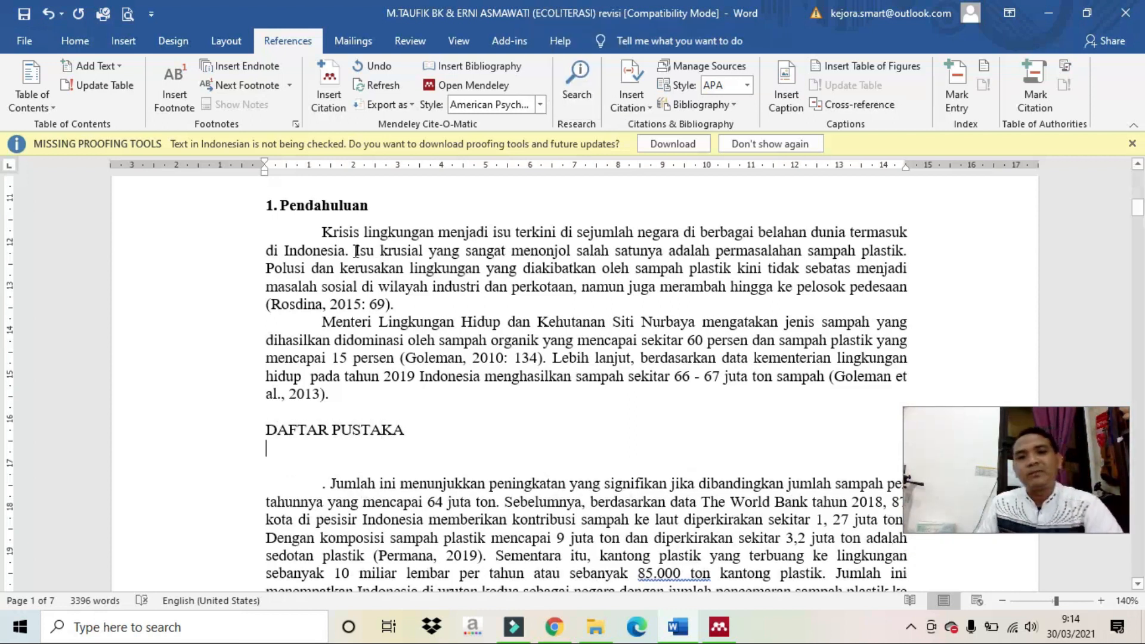
Insert the Mendeley bibliography of three references below the DAFTAR PUSTAKA heading and select it.
{"action": "left_click", "coordinate": [469, 62]}
{"action": "scroll", "coordinate": [477, 370], "scroll_direction": "up", "scroll_amount": 5}
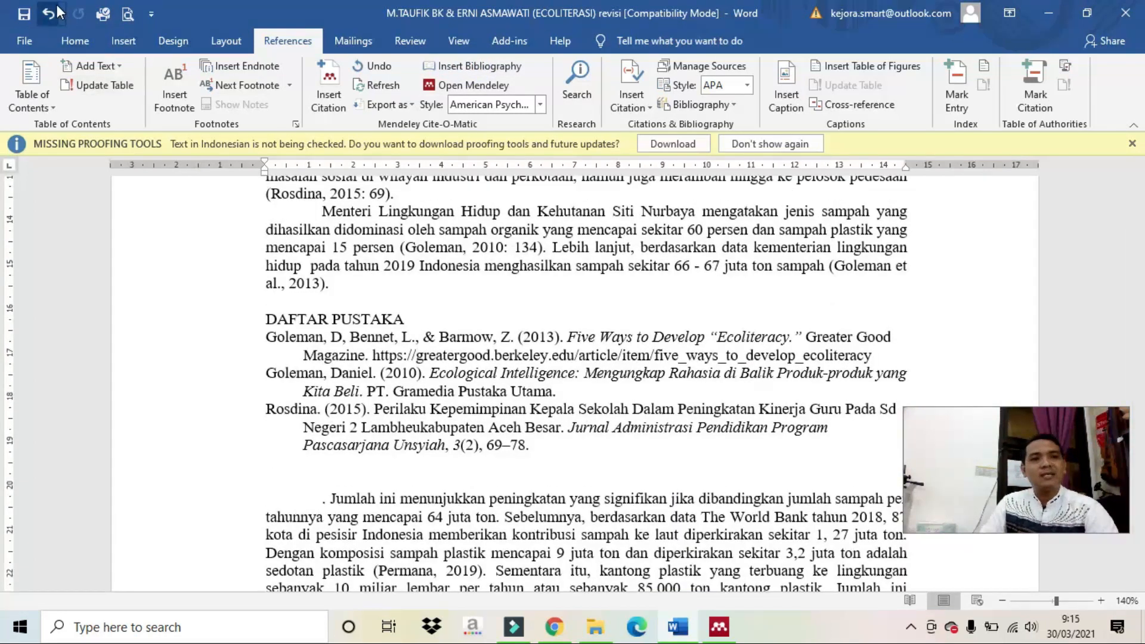
{"action": "left_click", "coordinate": [51, 12]}
{"action": "key", "text": "Return"}
{"action": "key", "text": "Return"}
{"action": "key", "text": "Return"}
{"action": "key", "text": "Return"}
{"action": "key", "text": "Return"}
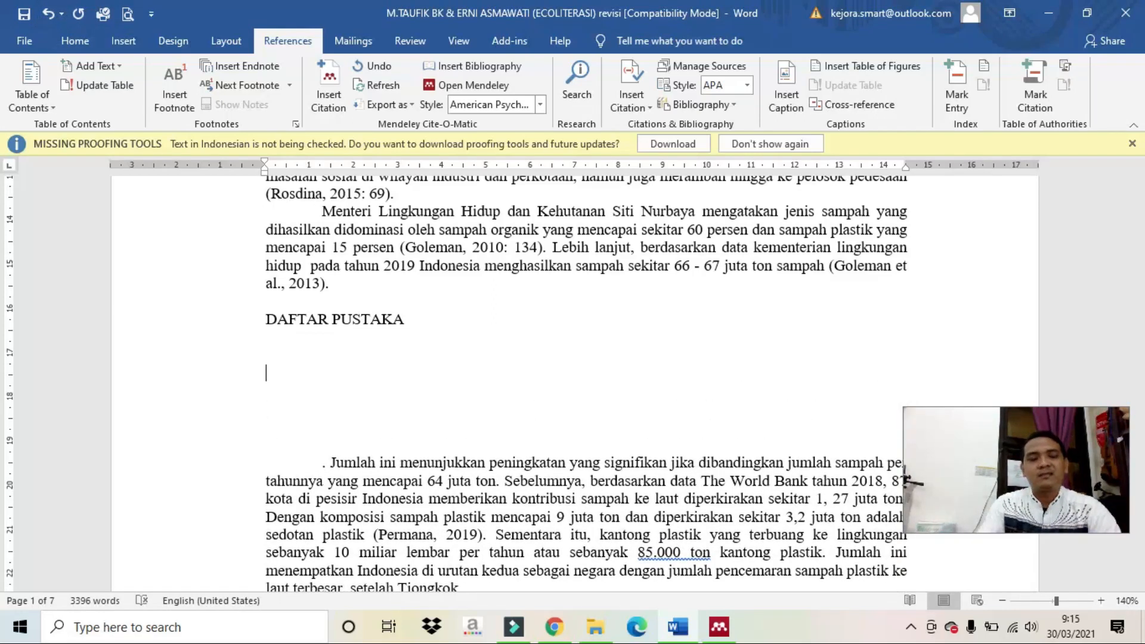
{"action": "left_click", "coordinate": [450, 69]}
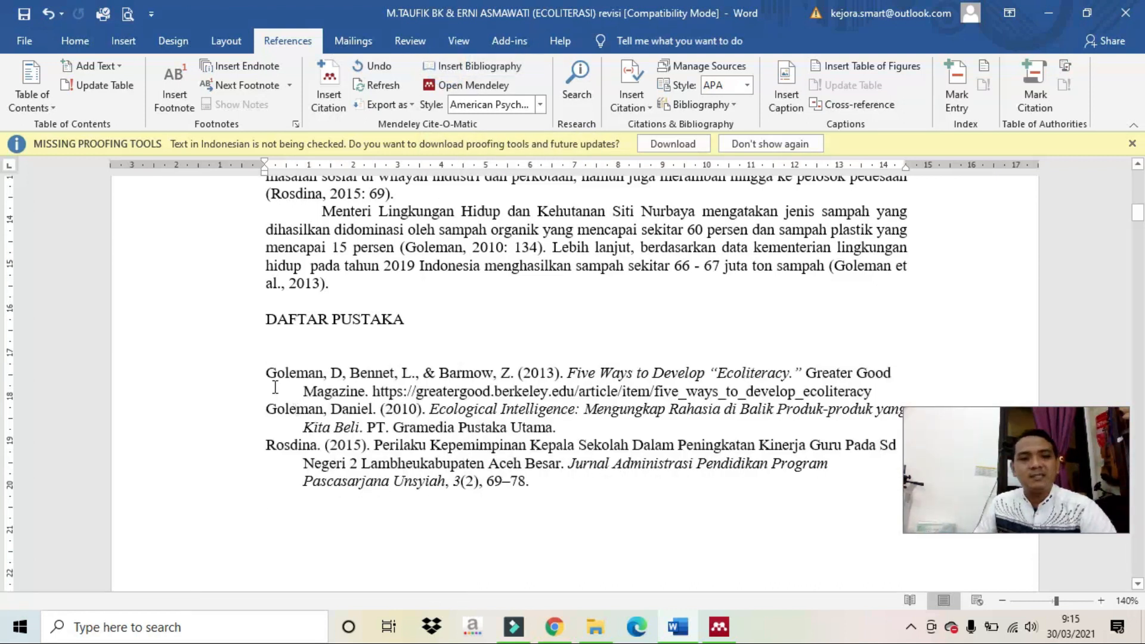
{"action": "left_click", "coordinate": [270, 376]}
{"action": "left_click", "coordinate": [541, 481]}
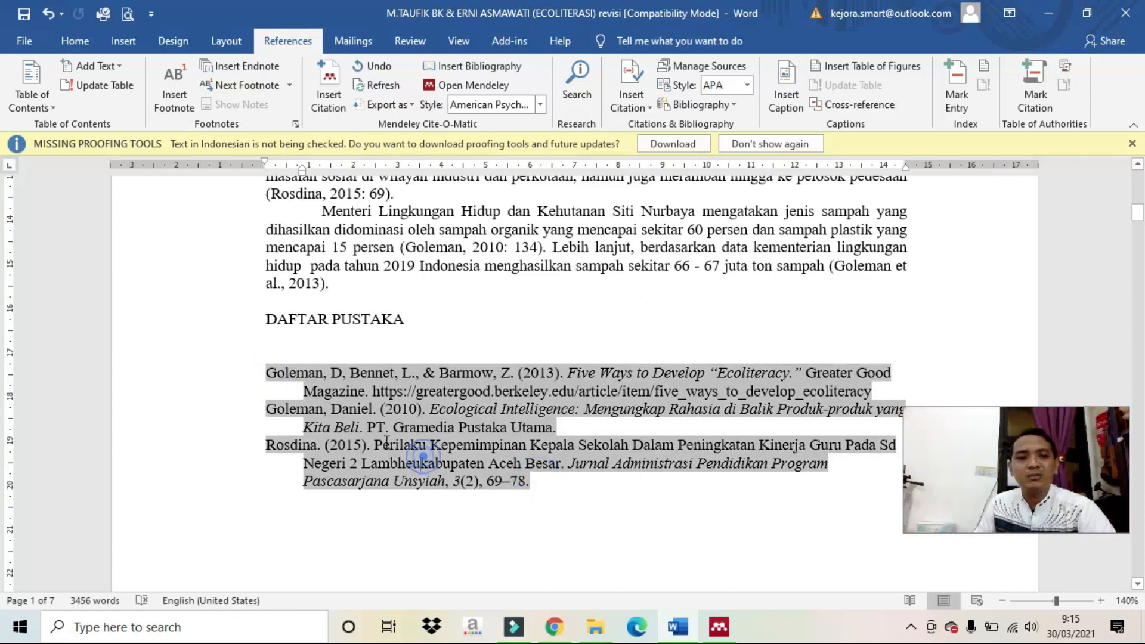
{"action": "left_click", "coordinate": [269, 376], "text": "shift"}
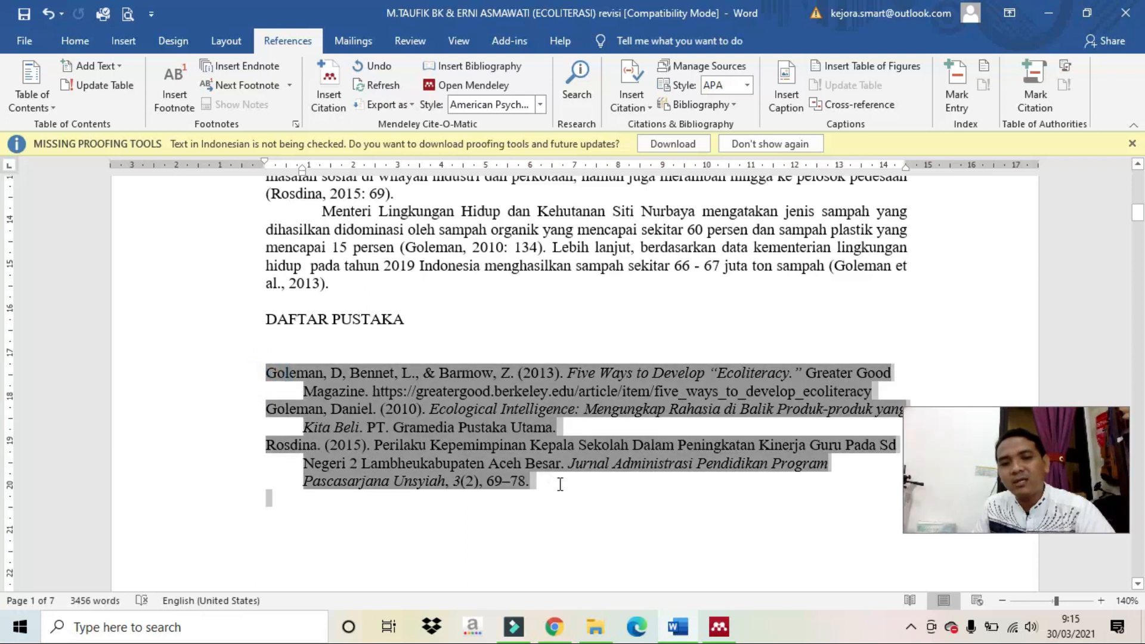
Justify the reference entries and reselect the whole reference list.
{"action": "left_click", "coordinate": [72, 47]}
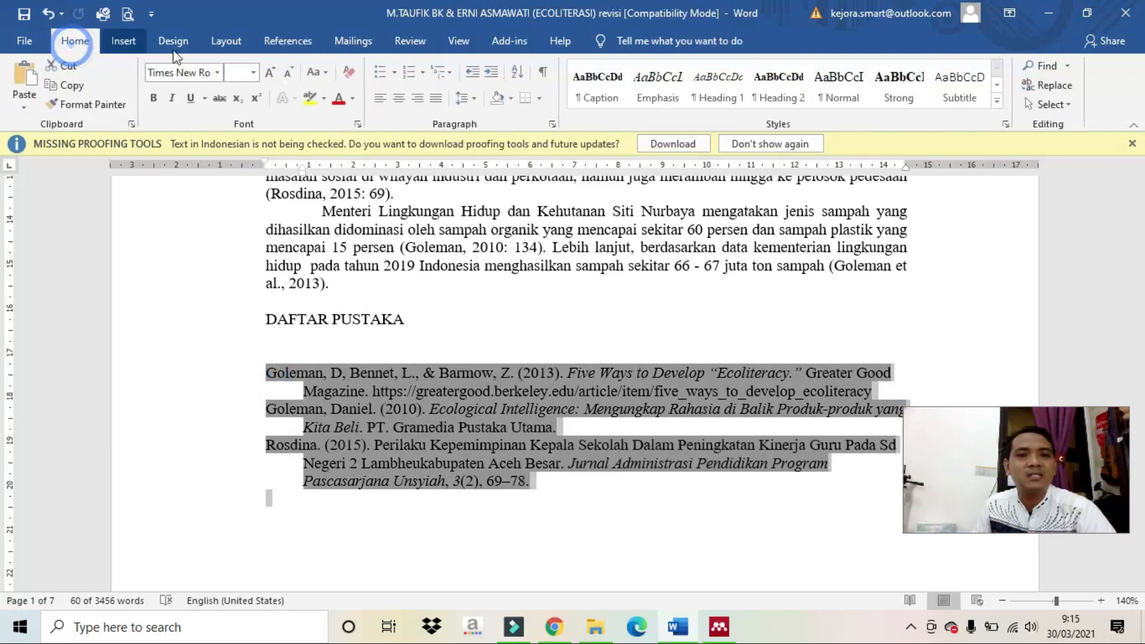
{"action": "left_click", "coordinate": [436, 99]}
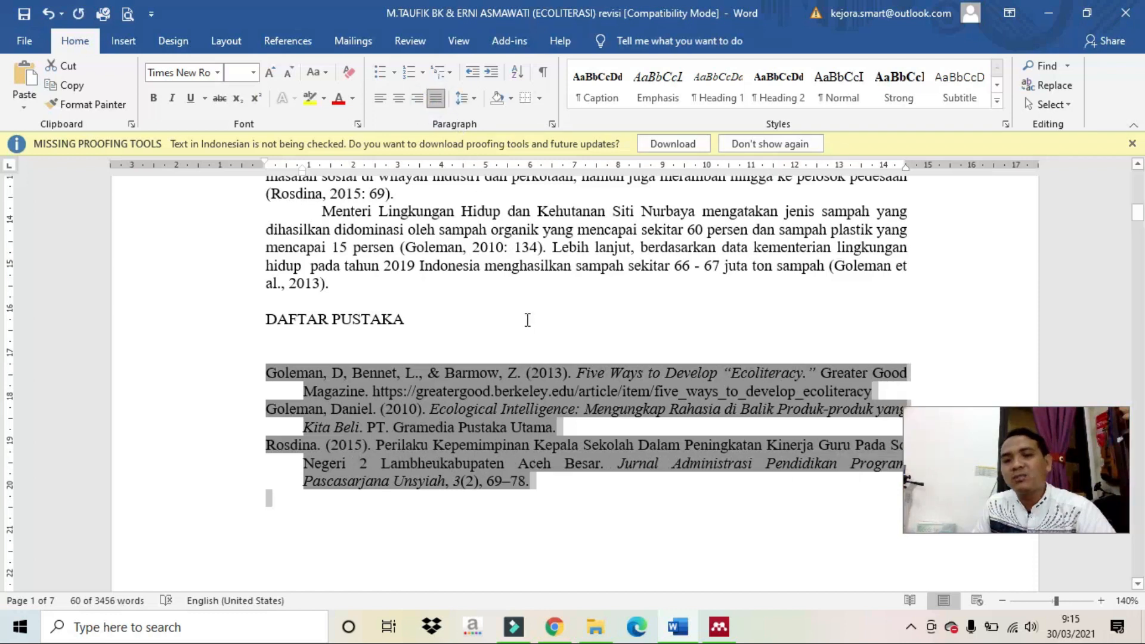
{"action": "left_click", "coordinate": [539, 418]}
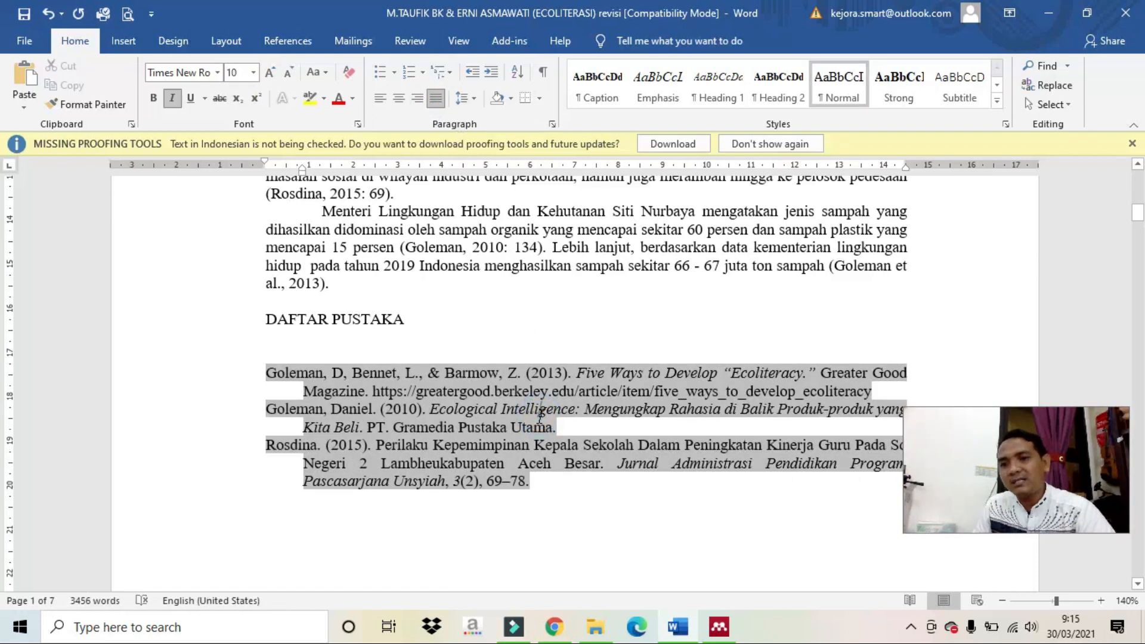
{"action": "key", "text": "ctrl+shift+End"}
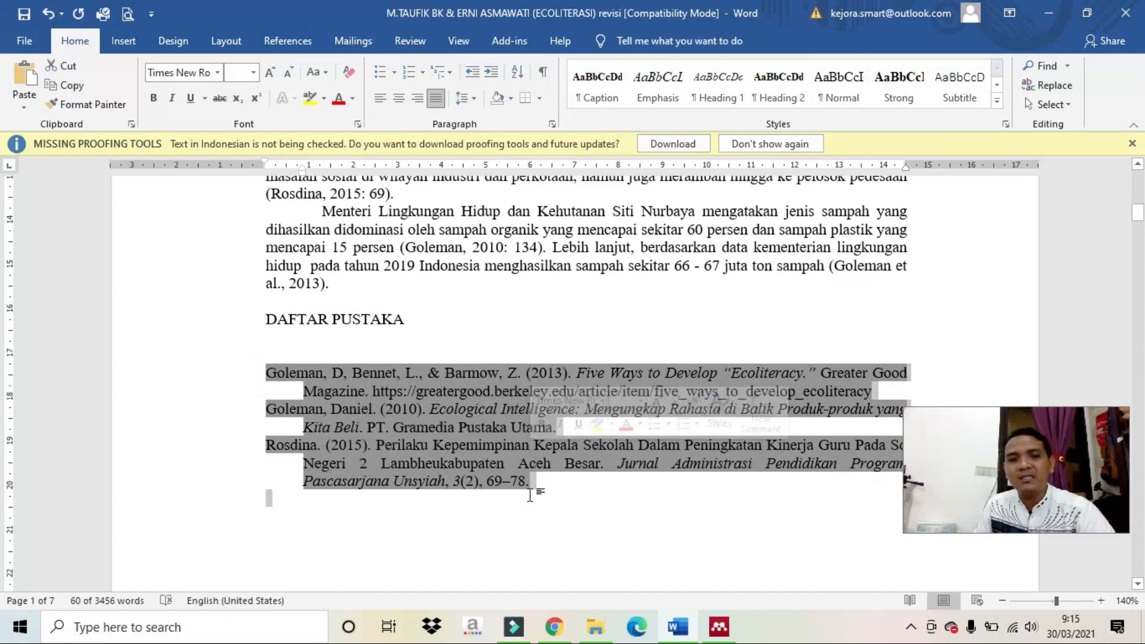
{"action": "left_click", "coordinate": [529, 502]}
{"action": "left_click_drag", "start_coordinate": [529, 502], "coordinate": [283, 377]}
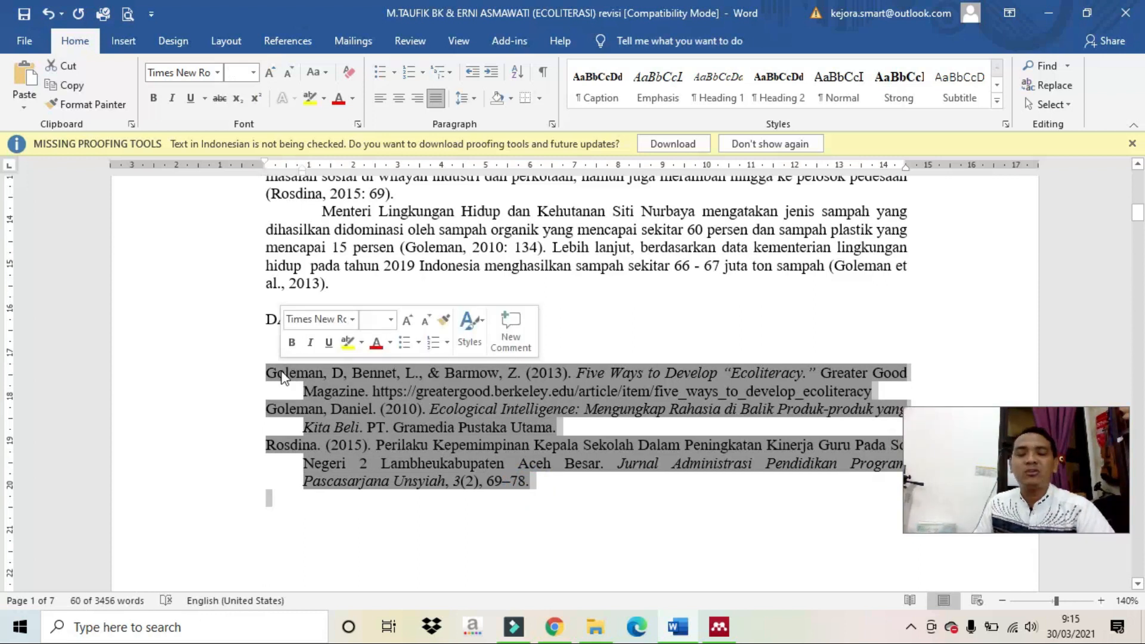
Give the reference entries 6 pt paragraph spacing before and after.
{"action": "left_click", "coordinate": [552, 127]}
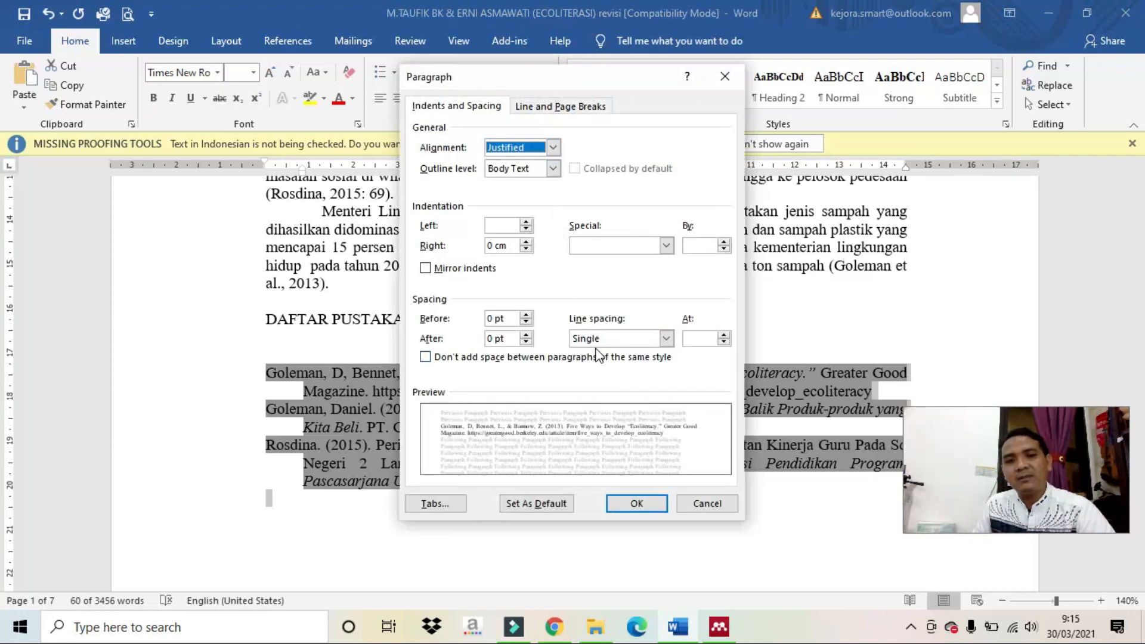
{"action": "left_click", "coordinate": [526, 335]}
{"action": "left_click", "coordinate": [526, 316]}
{"action": "left_click", "coordinate": [636, 503]}
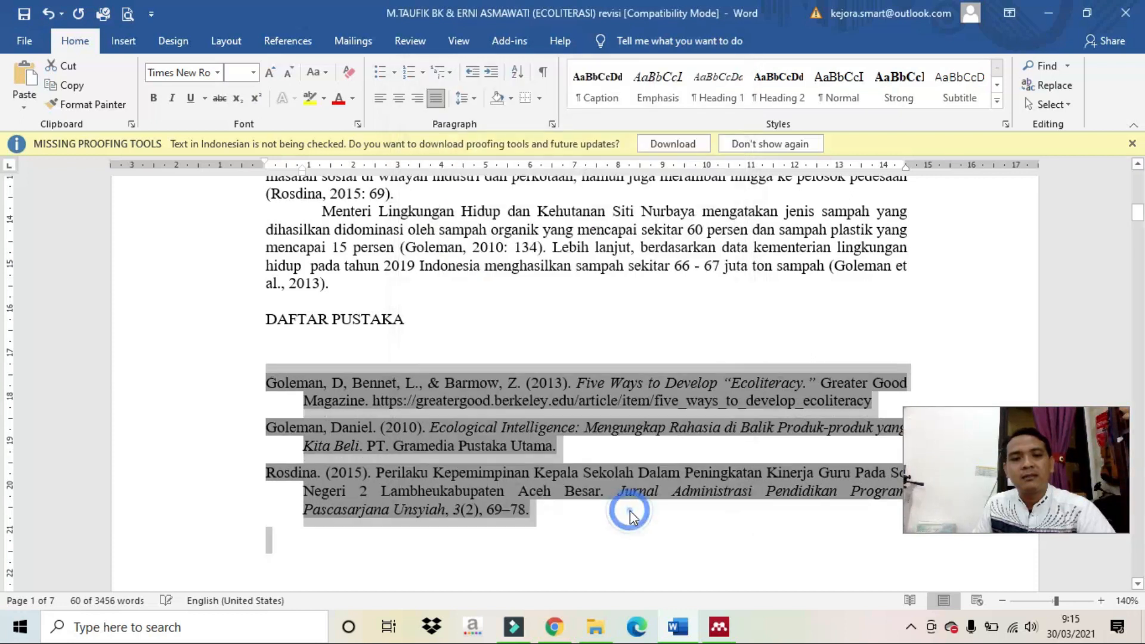
{"action": "scroll", "coordinate": [631, 512], "scroll_direction": "down", "scroll_amount": 4}
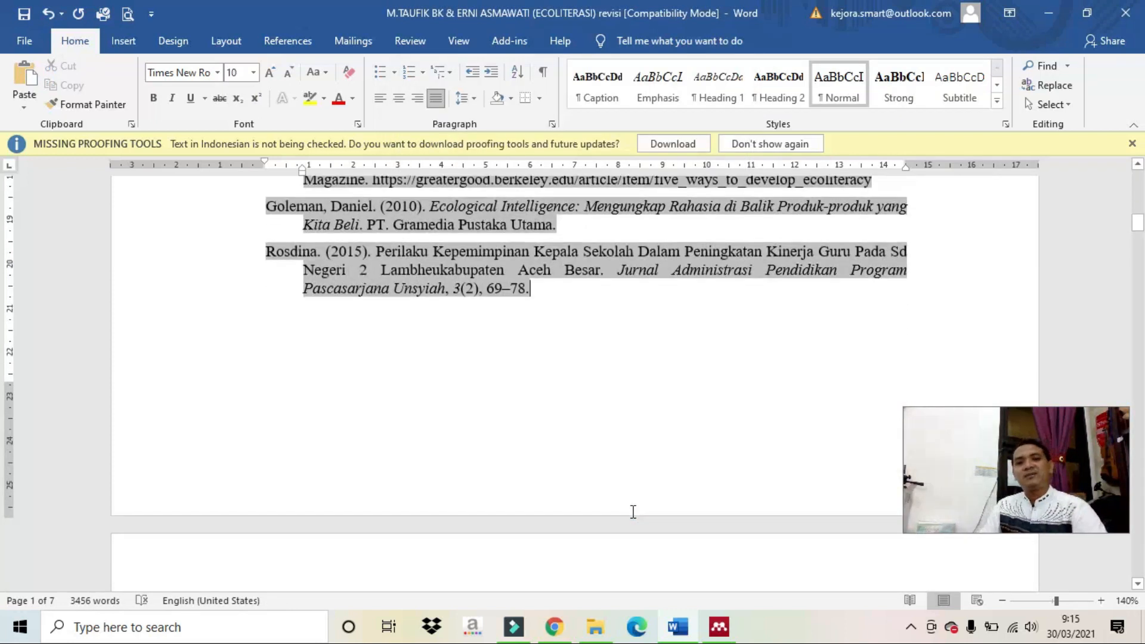
{"action": "scroll", "coordinate": [633, 511], "scroll_direction": "up", "scroll_amount": 3}
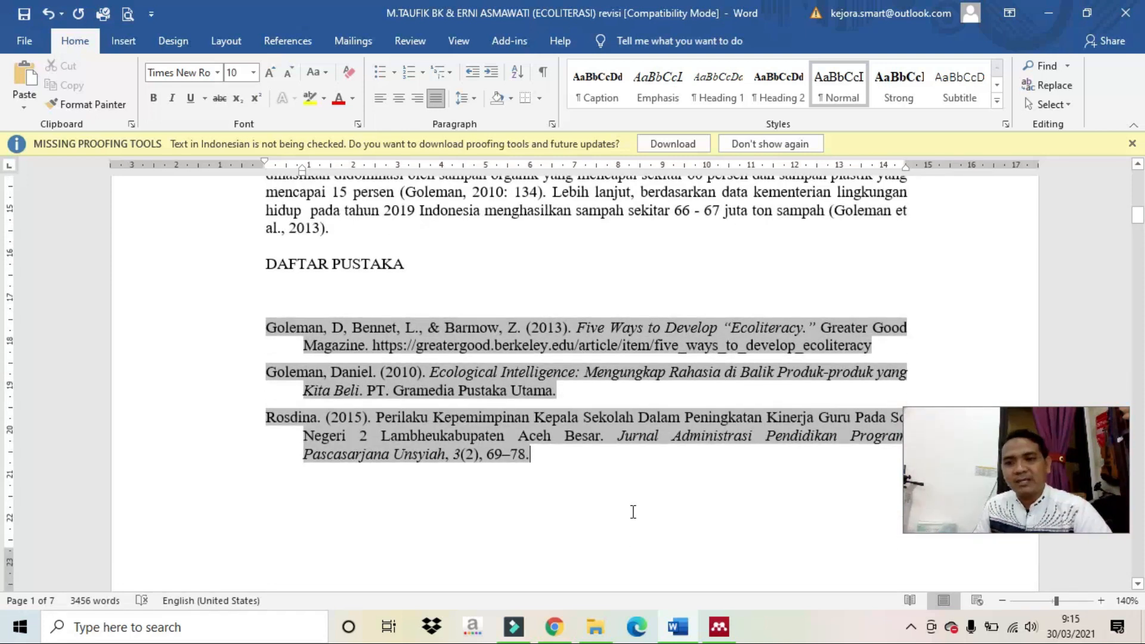
{"action": "scroll", "coordinate": [633, 512], "scroll_direction": "up", "scroll_amount": 11}
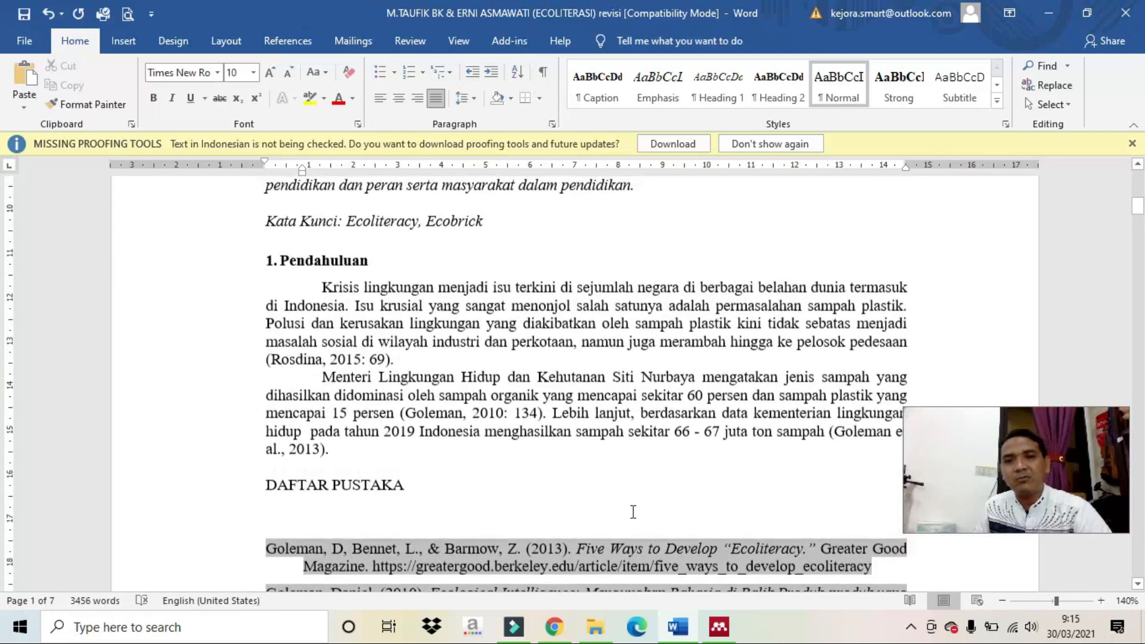
{"action": "scroll", "coordinate": [631, 512], "scroll_direction": "up", "scroll_amount": 4}
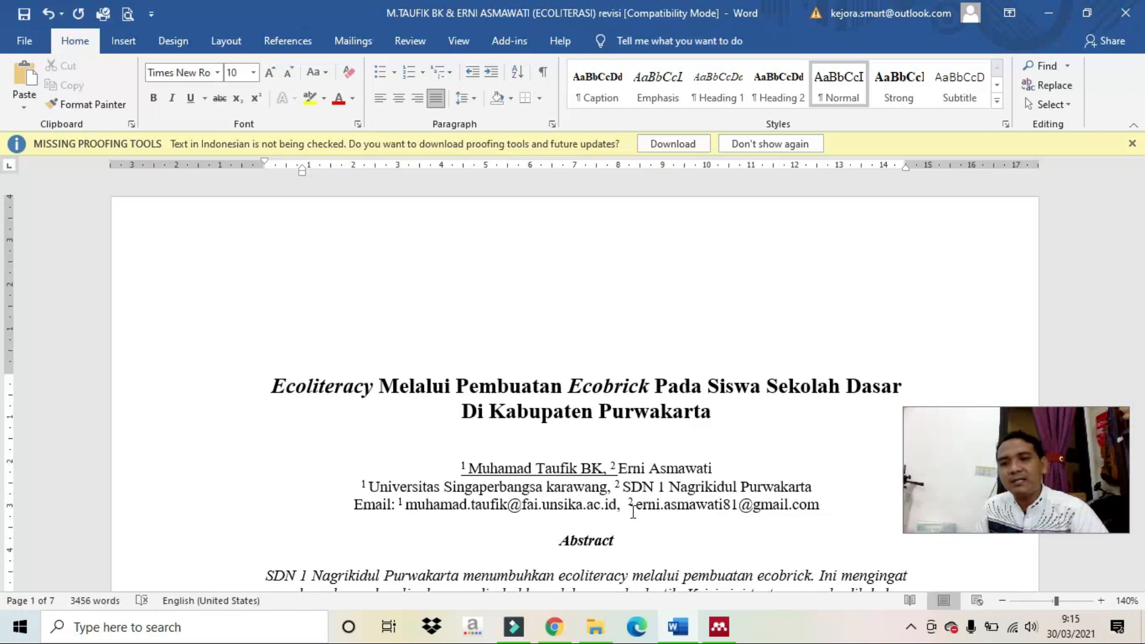
{"action": "scroll", "coordinate": [633, 512], "scroll_direction": "down", "scroll_amount": 3}
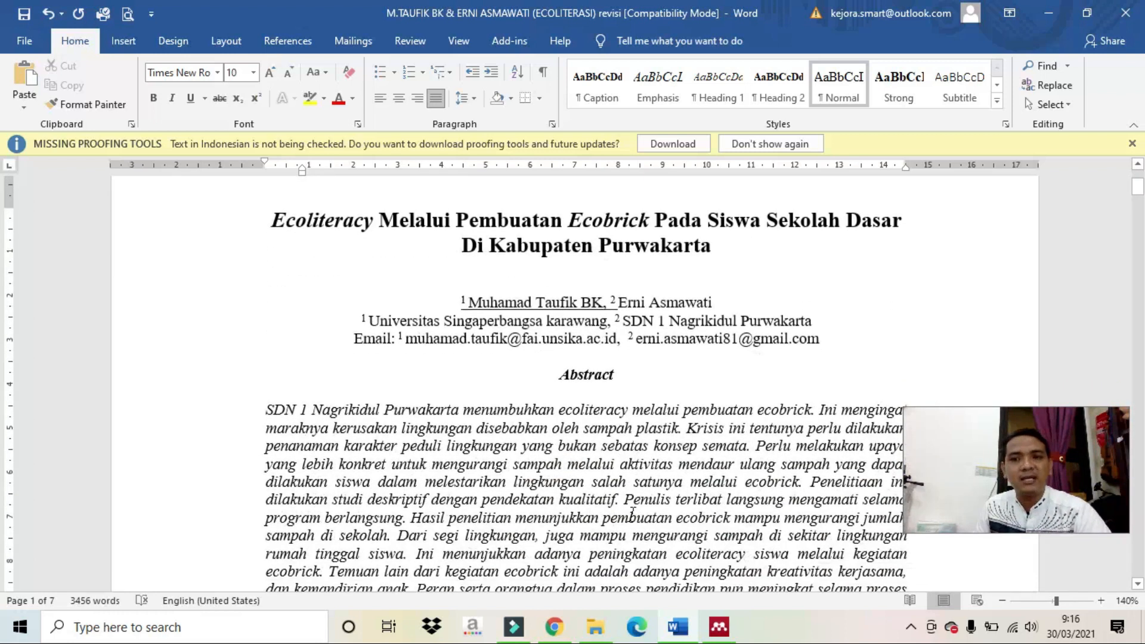
{"action": "scroll", "coordinate": [633, 512], "scroll_direction": "down", "scroll_amount": 2}
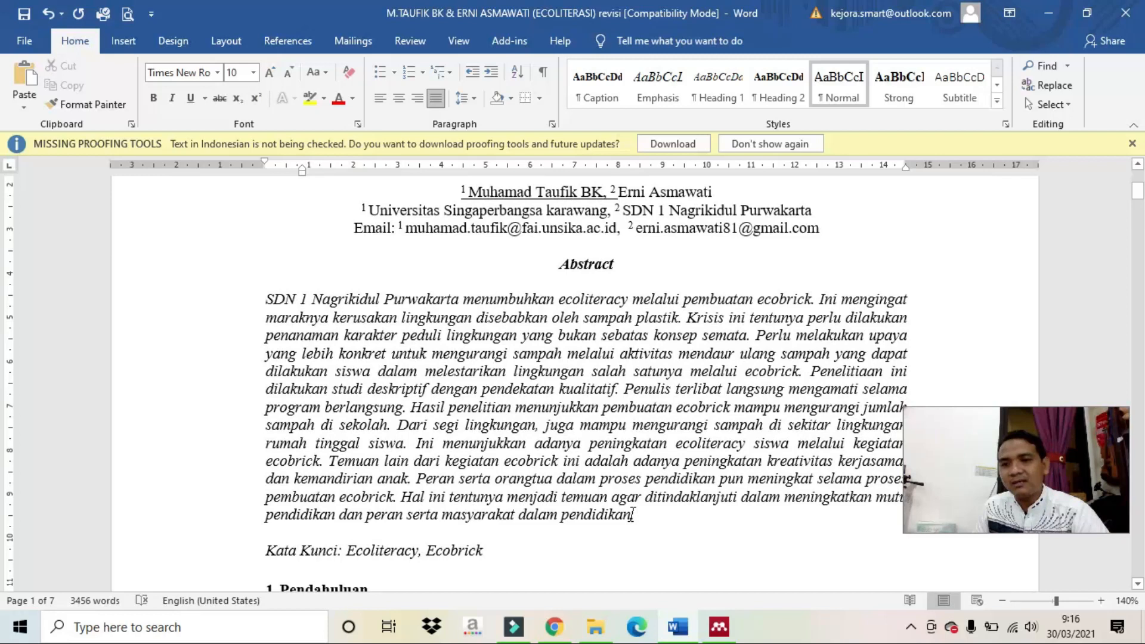
{"action": "scroll", "coordinate": [561, 465], "scroll_direction": "down", "scroll_amount": 2}
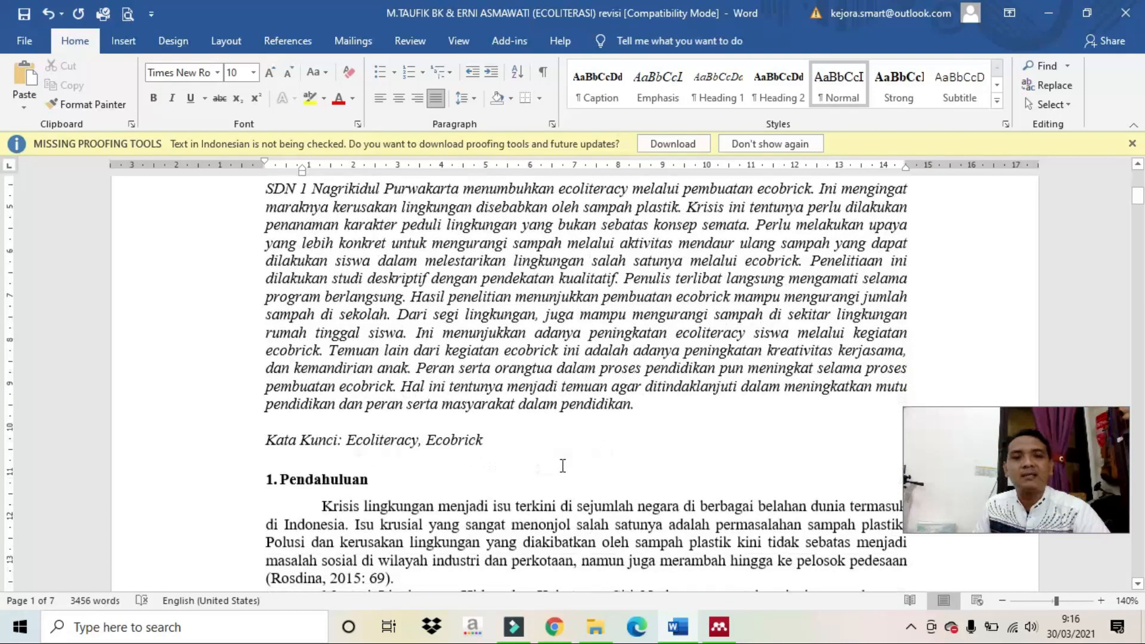
{"action": "left_click", "coordinate": [719, 626]}
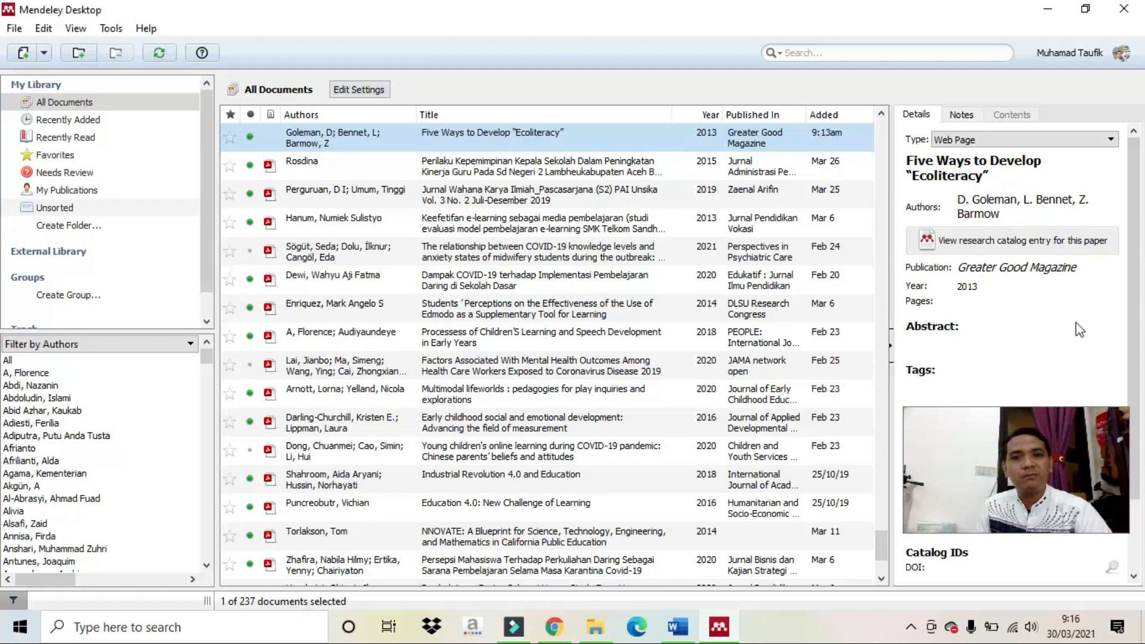
Scroll the Details pane of the Five Ways to Develop "Ecoliteracy" entry to show Date Accessed 2021-04-30.
{"action": "left_click_drag", "start_coordinate": [1134, 316], "coordinate": [1139, 385]}
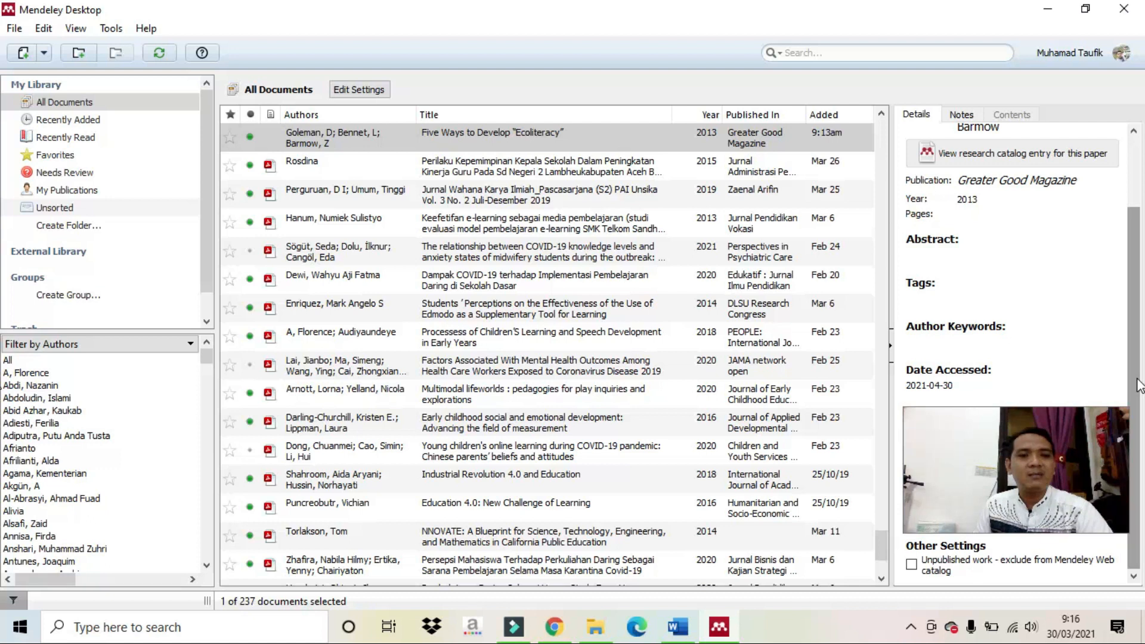